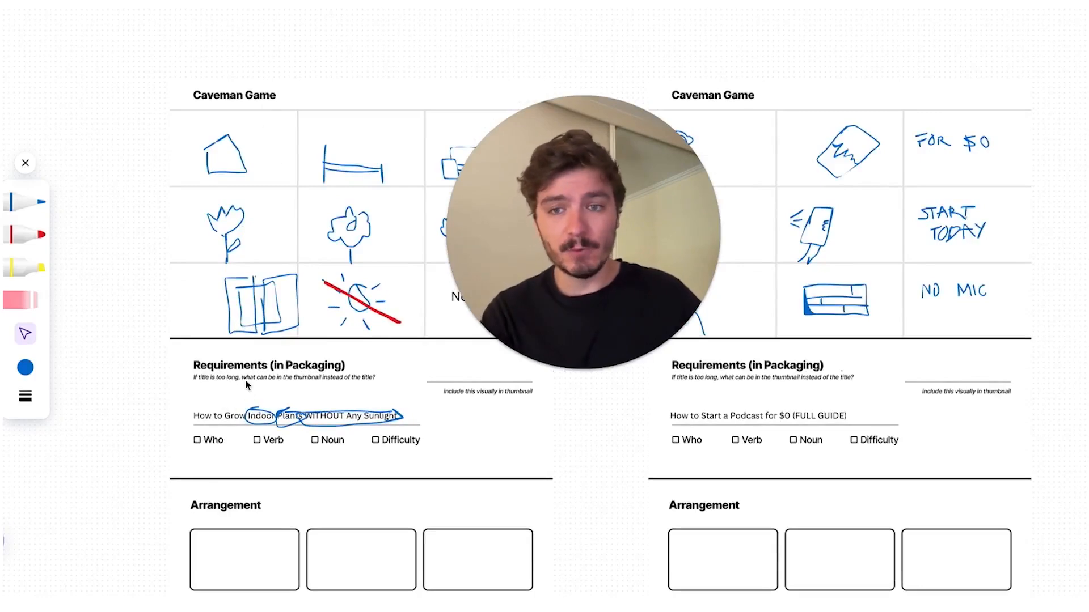
- Draw a house's wall and sloping roof line with a rectangular window in the first Arrangement box of the indoor plants worksheet
scroll(242, 143, "down", 2)
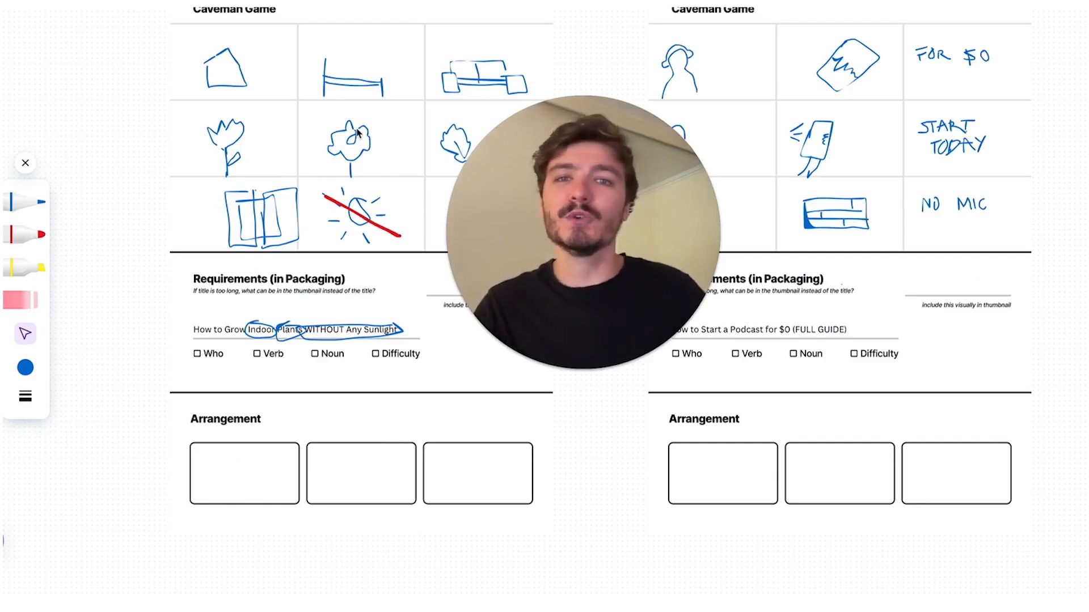
scroll(349, 32, "right", 2)
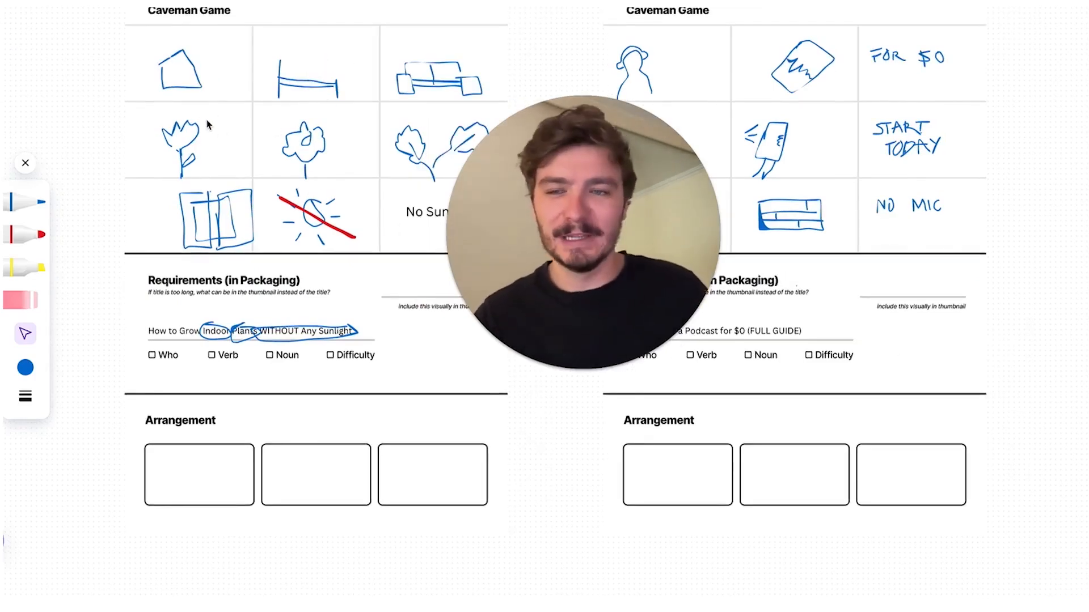
scroll(204, 134, "up", 2)
scroll(250, 258, "down", 4)
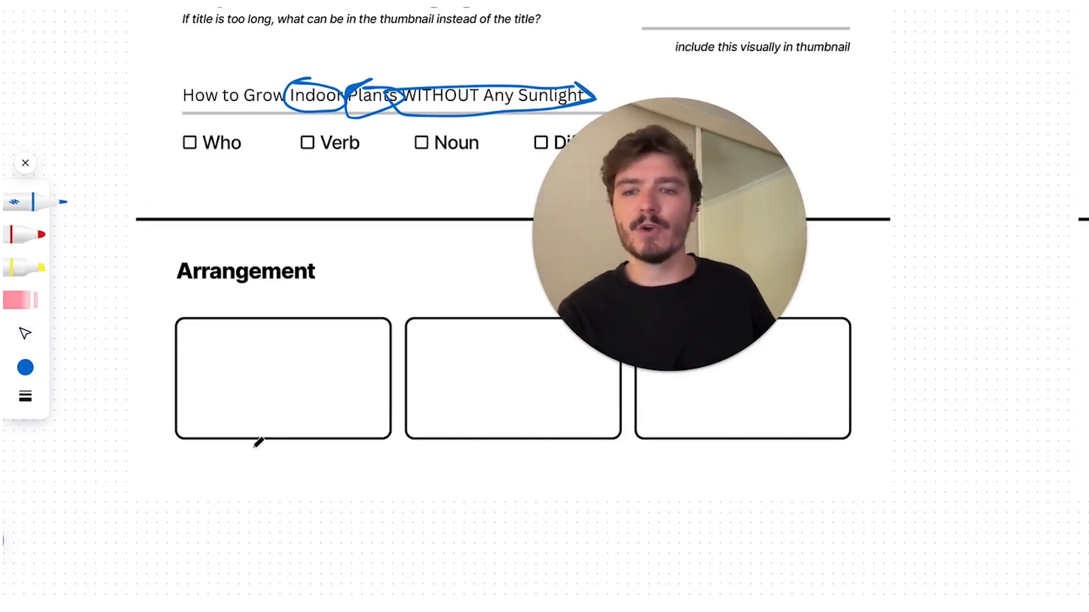
scroll(258, 442, "up", 3)
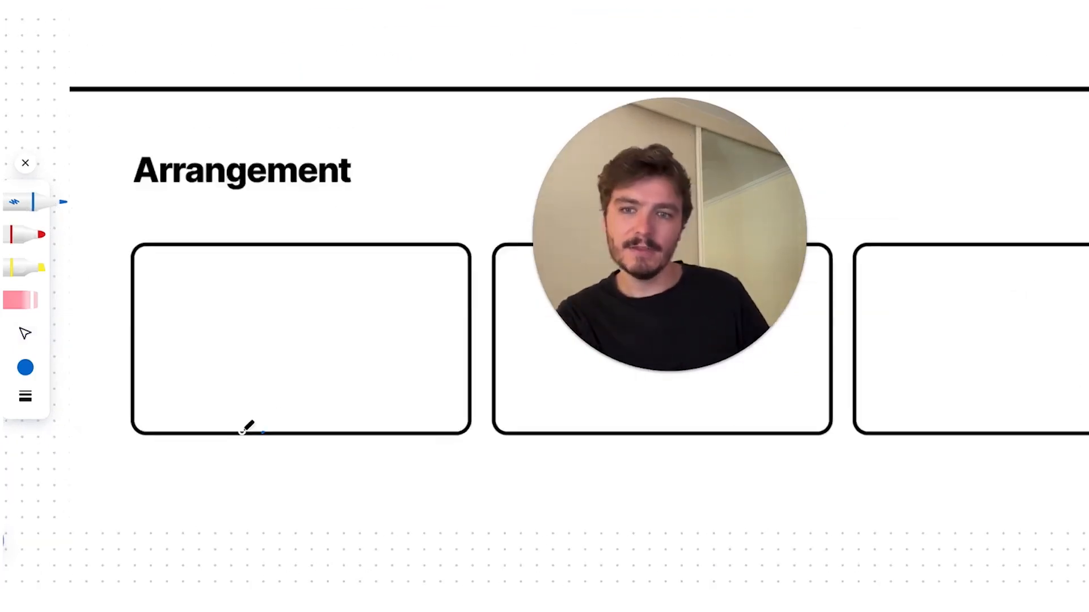
mouse_move(241, 431)
left_mouse_down()
mouse_move(241, 296)
mouse_move(320, 243)
left_mouse_up()
left_click_drag(285, 311, 287, 306)
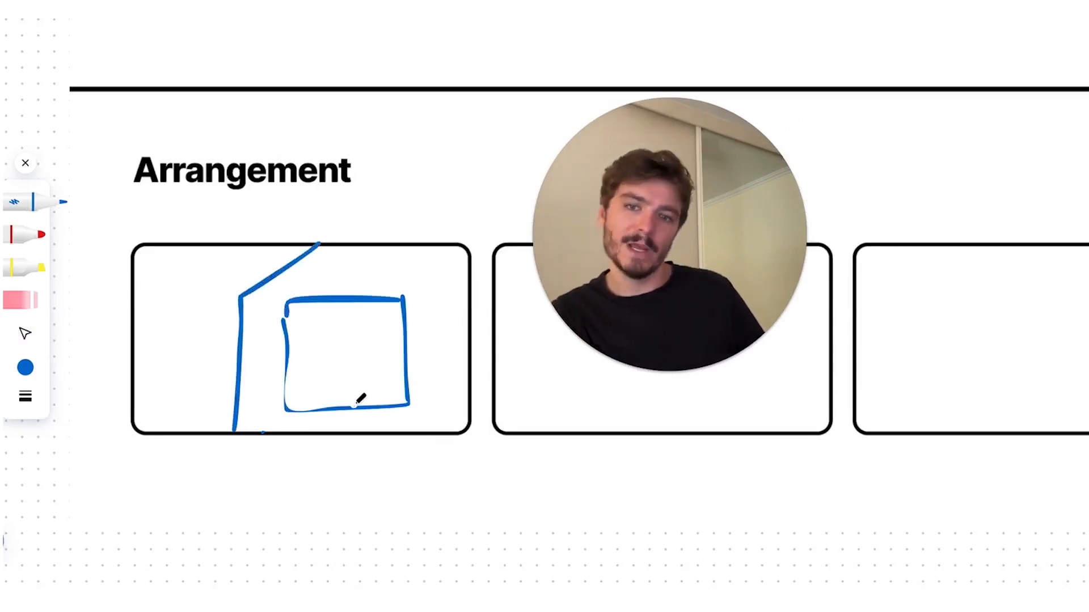
- Fill in the window with a sill line, a shaded curtain over one half and a small plant on a table in the other
left_click_drag(285, 390, 406, 380)
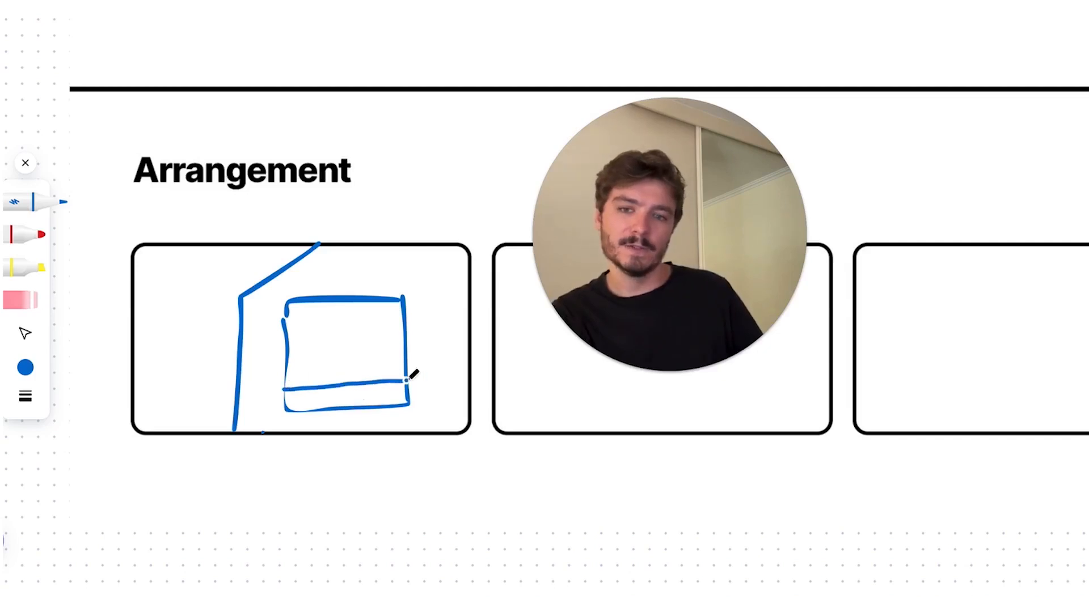
mouse_move(337, 304)
left_mouse_down()
mouse_move(346, 410)
mouse_move(357, 350)
mouse_move(373, 350)
mouse_move(374, 378)
left_mouse_up()
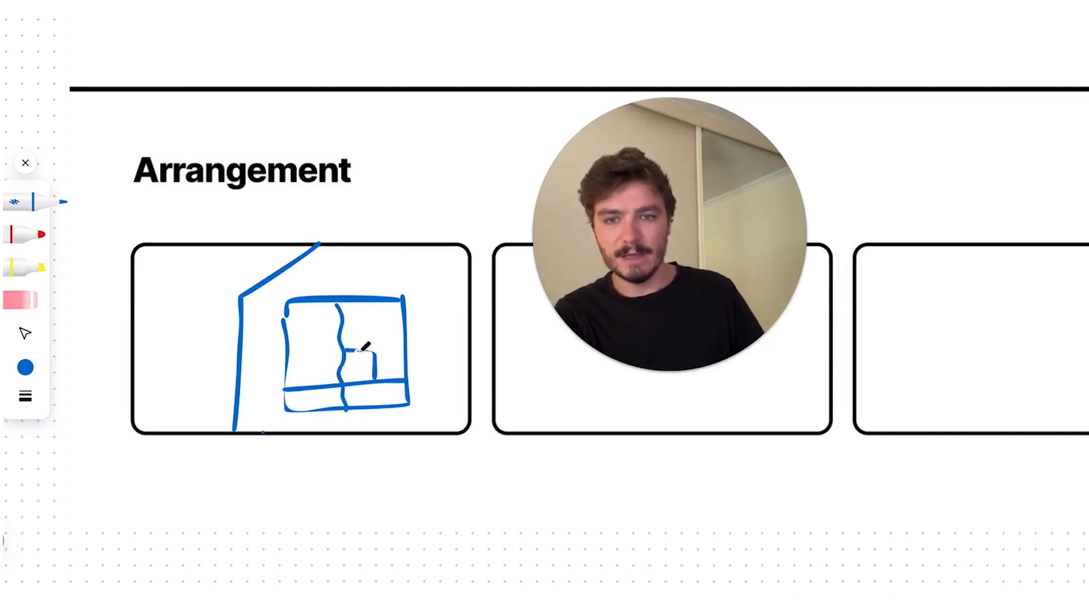
scroll(358, 329, "up", 3)
left_click_drag(357, 309, 357, 328)
scroll(387, 332, "down", 3)
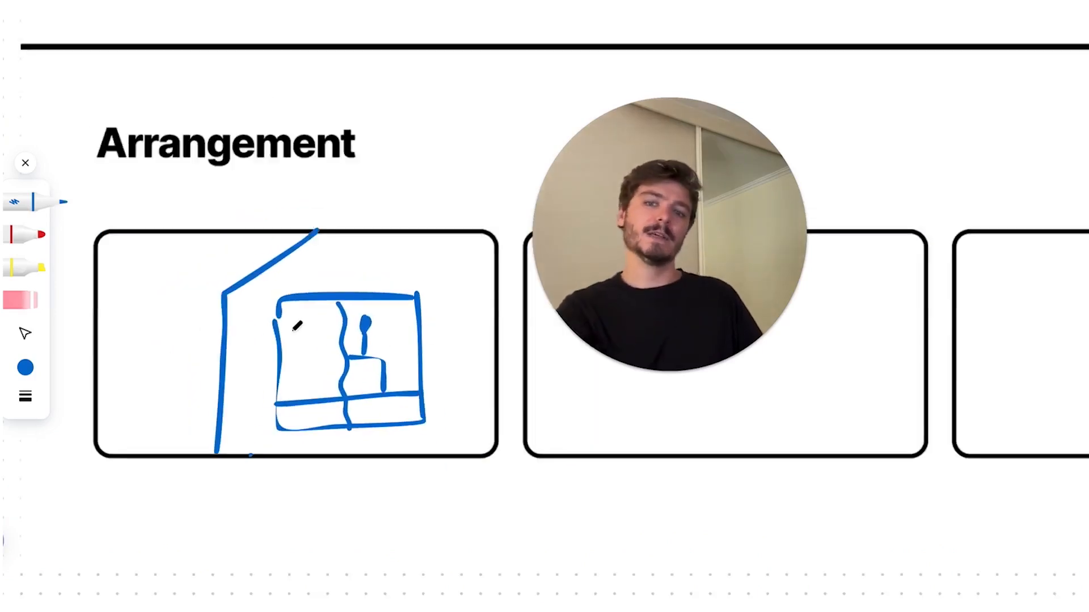
mouse_move(302, 296)
left_mouse_down()
mouse_move(320, 301)
mouse_move(292, 386)
mouse_move(326, 374)
mouse_move(337, 422)
left_mouse_up()
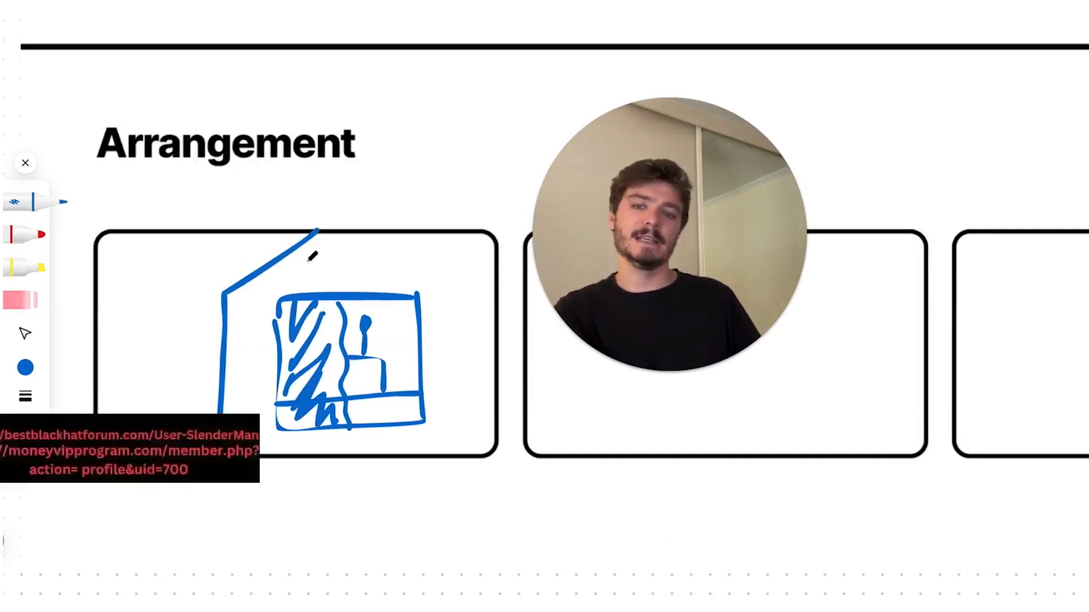
- Sketch a bed in perspective with a bedside table next to it in the second Arrangement box of the indoor plants worksheet
scroll(267, 255, "down", 5)
scroll(220, 325, "up", 7)
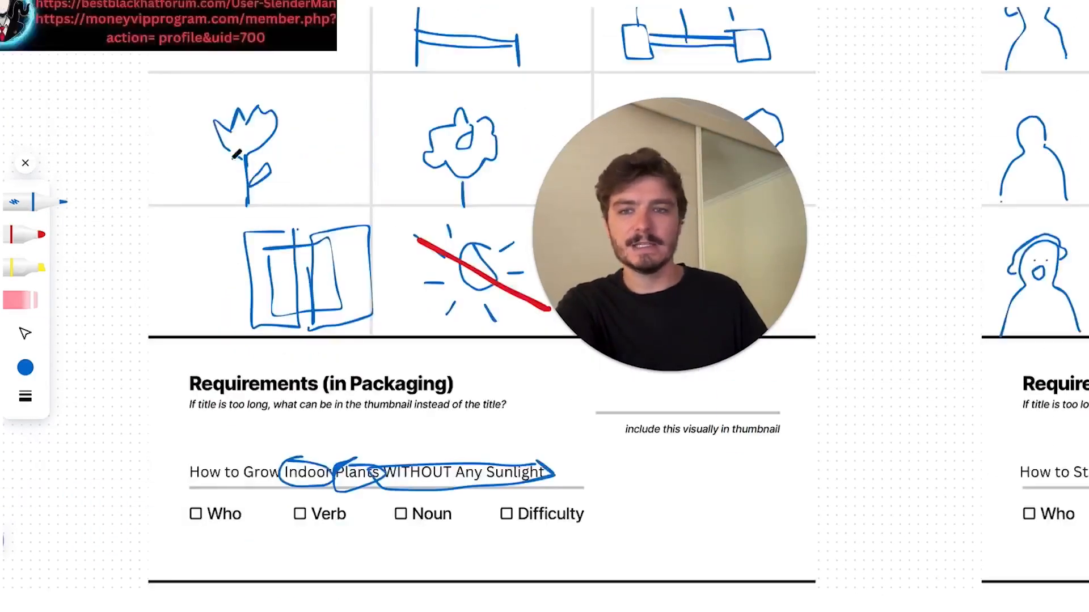
scroll(221, 324, "down", 3)
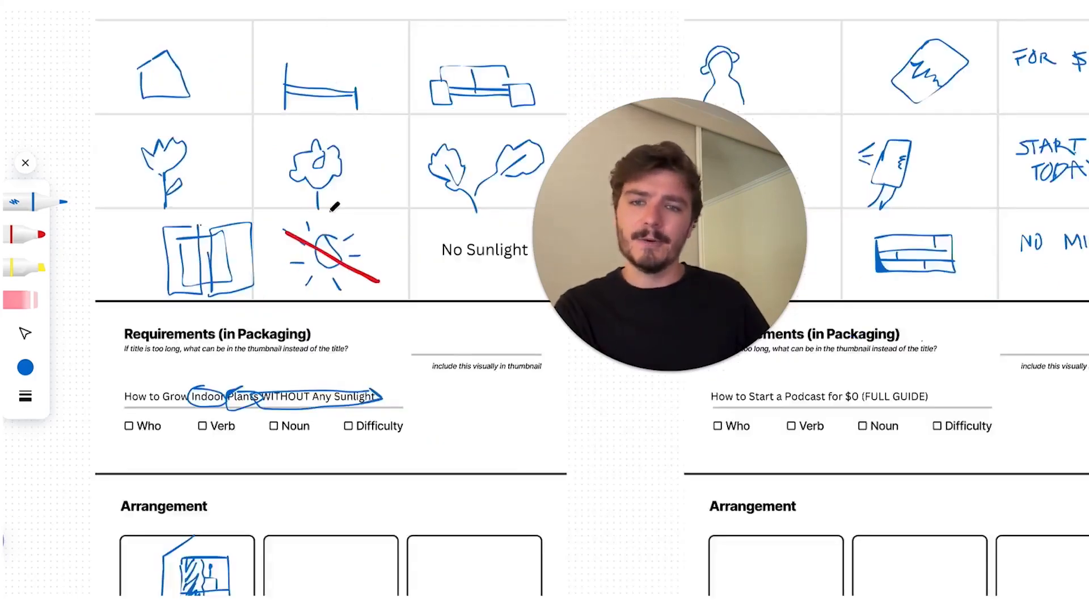
scroll(402, 208, "down", 3)
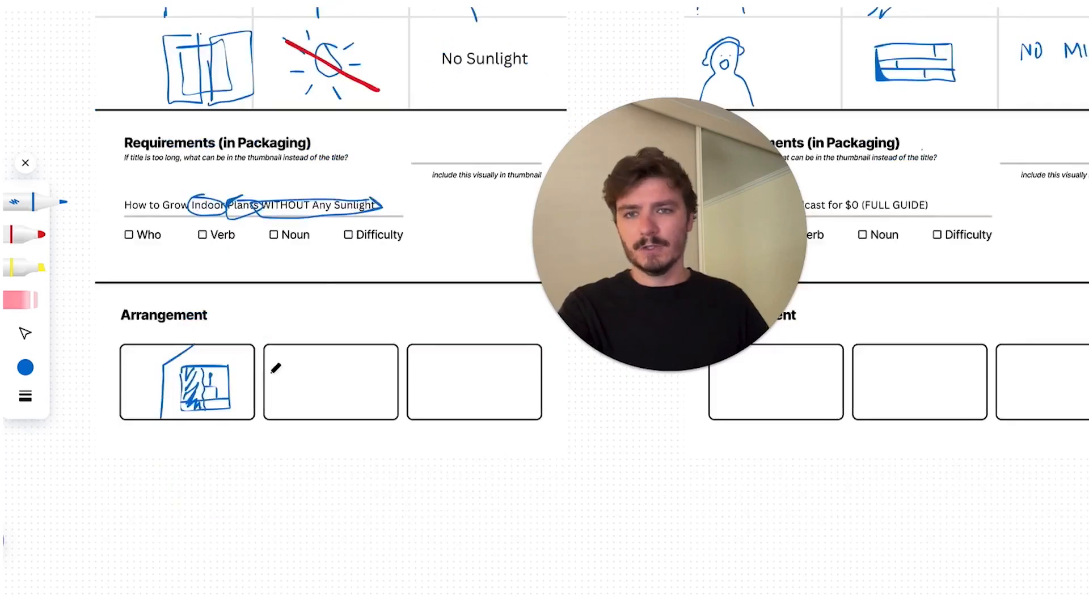
scroll(276, 369, "up", 5)
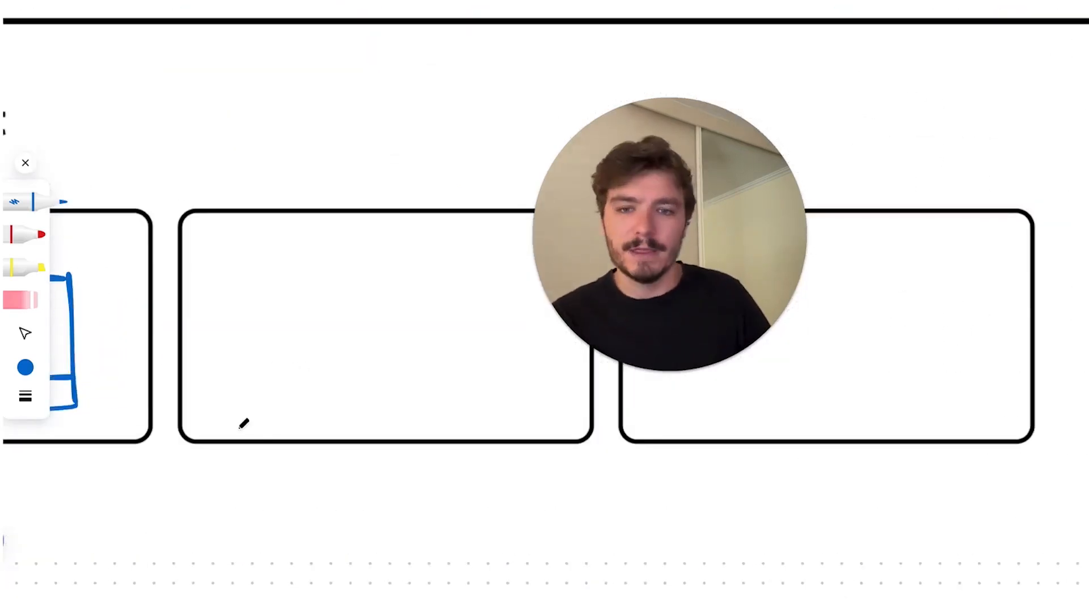
mouse_move(257, 446)
left_mouse_down()
mouse_move(311, 363)
mouse_move(413, 355)
left_mouse_up()
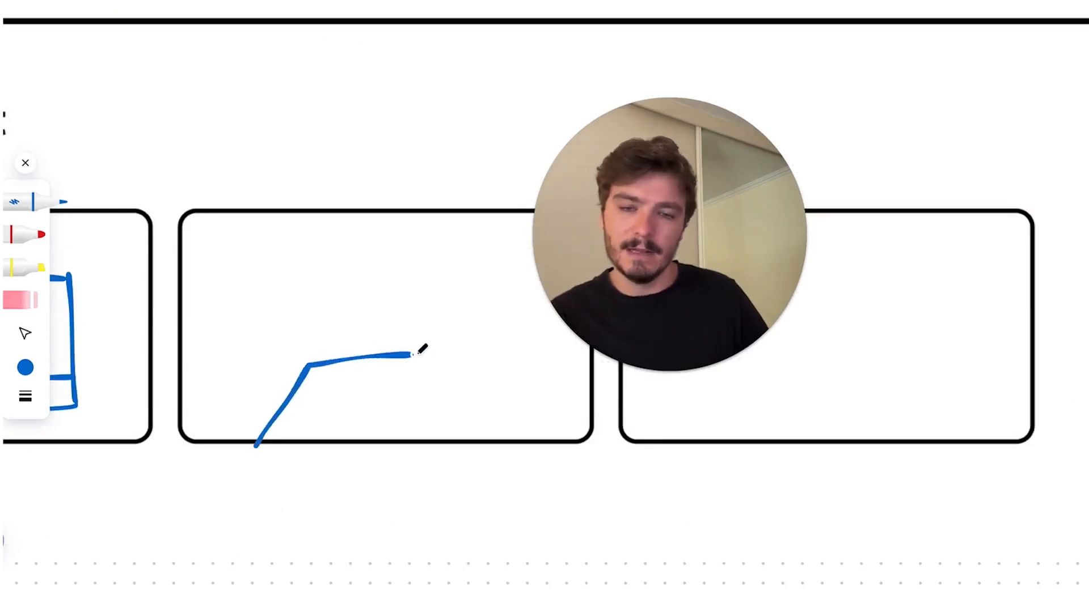
left_click_drag(479, 430, 485, 448)
mouse_move(285, 370)
left_mouse_down()
mouse_move(193, 371)
mouse_move(200, 432)
left_mouse_up()
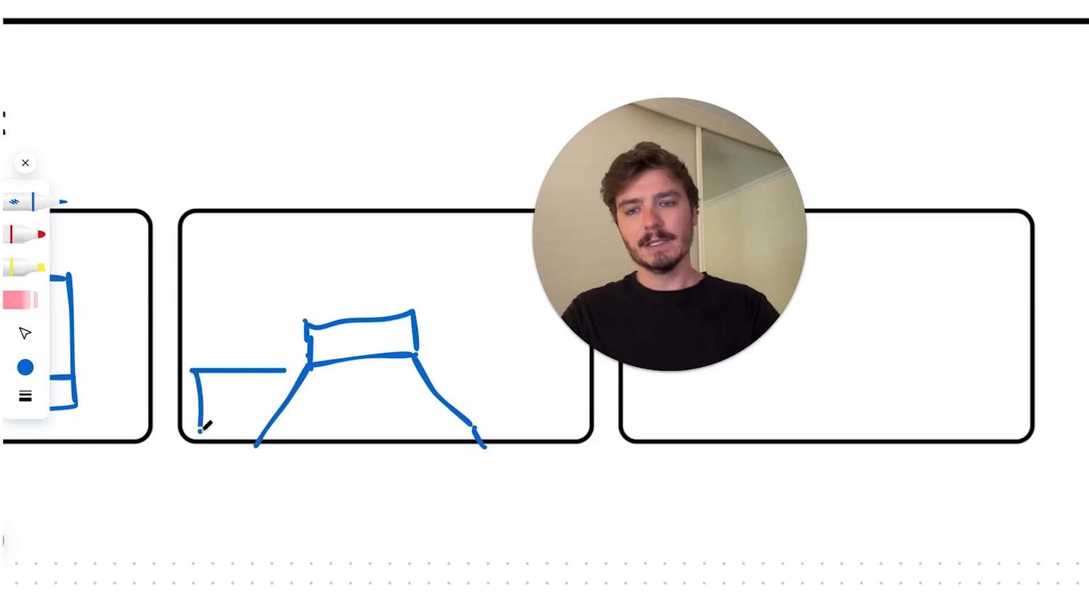
- Add a potted flower on the bedside table and a rayed sun crossed out with a thick red line, returning to the blue pen
mouse_move(221, 364)
left_mouse_down()
mouse_move(220, 340)
mouse_move(274, 334)
mouse_move(261, 364)
left_mouse_up()
mouse_move(215, 331)
left_mouse_down()
mouse_move(247, 328)
mouse_move(242, 294)
left_mouse_up()
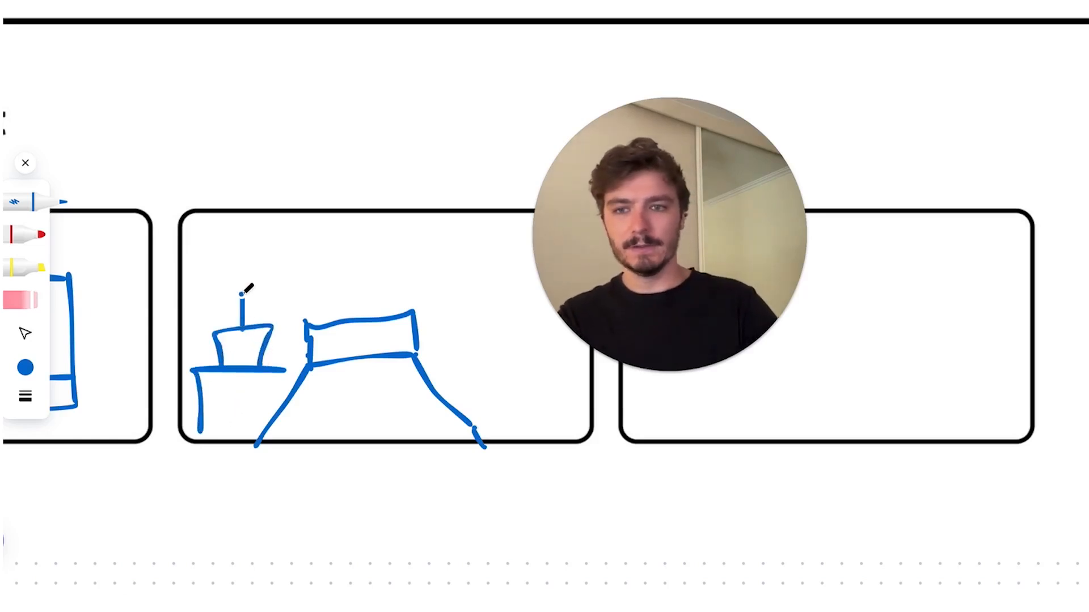
mouse_move(248, 254)
left_mouse_down()
mouse_move(262, 257)
mouse_move(249, 256)
left_mouse_up()
mouse_move(257, 245)
left_mouse_down()
mouse_move(288, 249)
mouse_move(270, 292)
mouse_move(221, 299)
mouse_move(205, 254)
left_mouse_up()
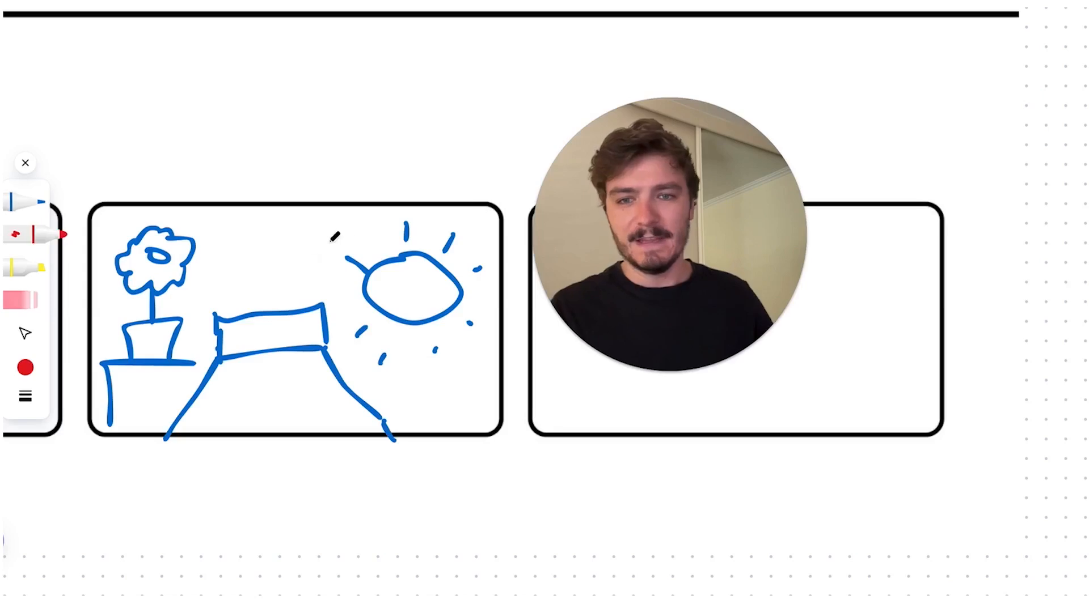
left_click_drag(363, 235, 450, 369)
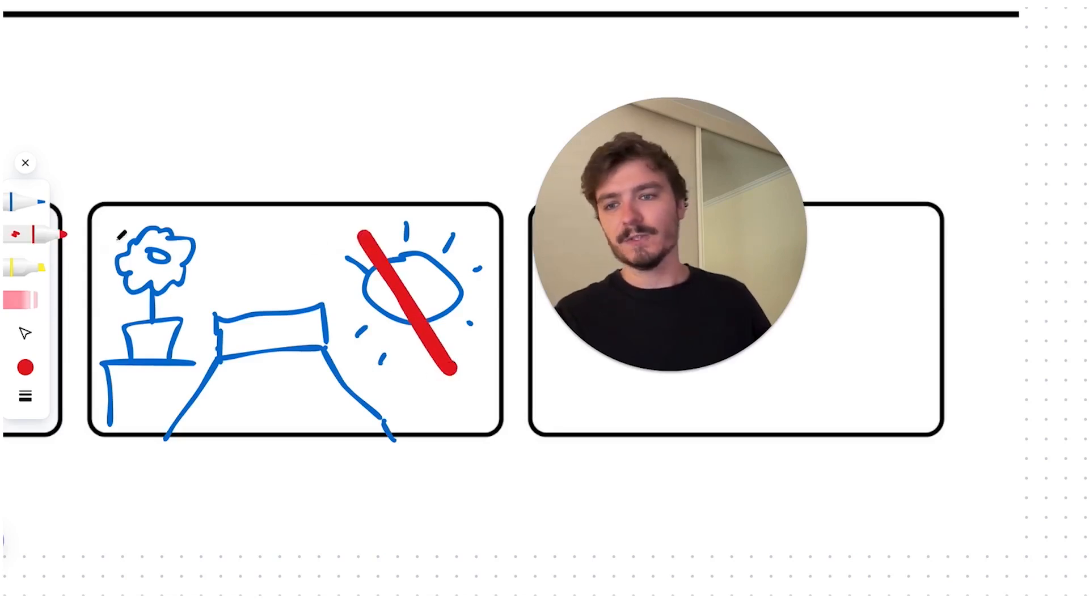
left_click(26, 202)
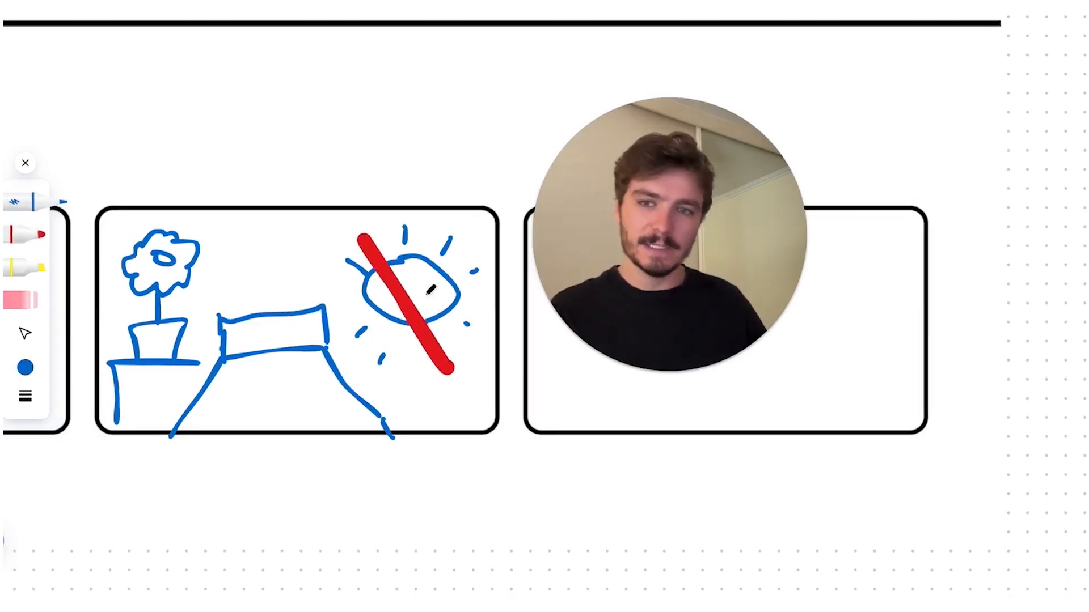
scroll(430, 290, "up", 5)
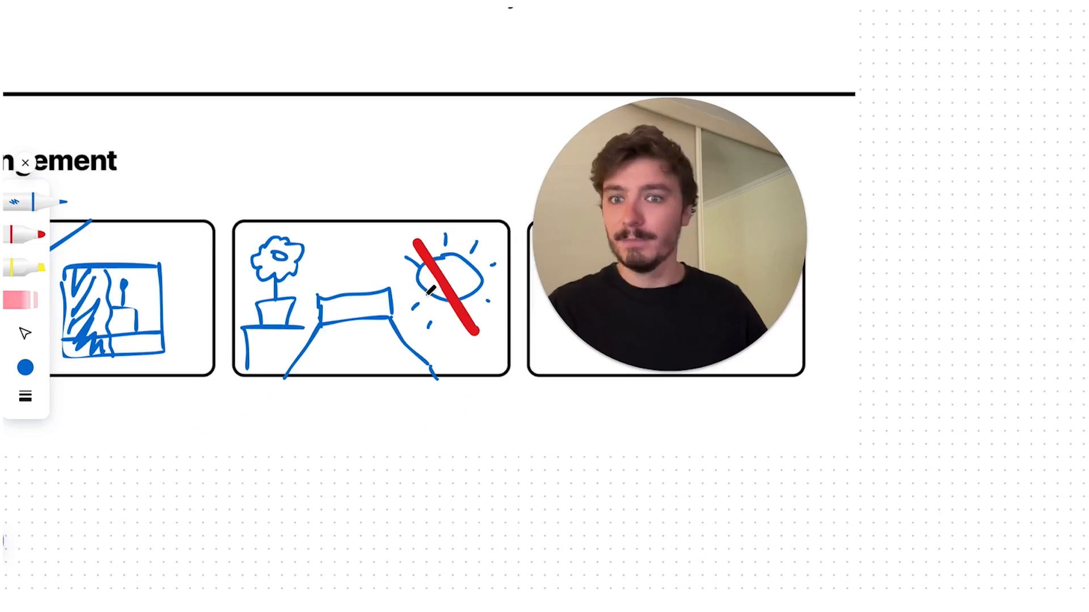
scroll(431, 290, "left", 3)
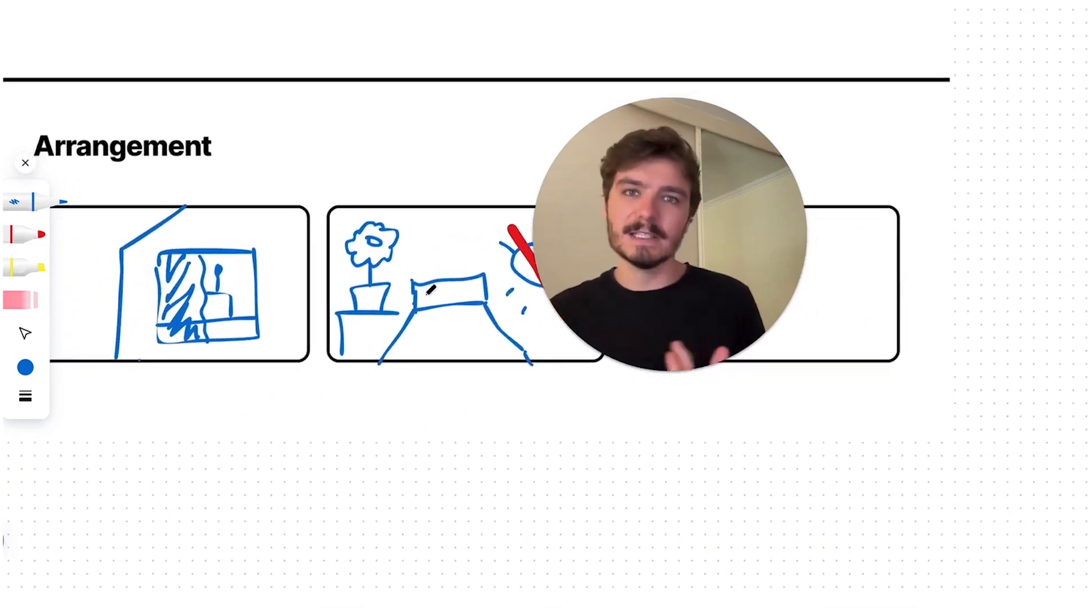
scroll(431, 290, "right", 3)
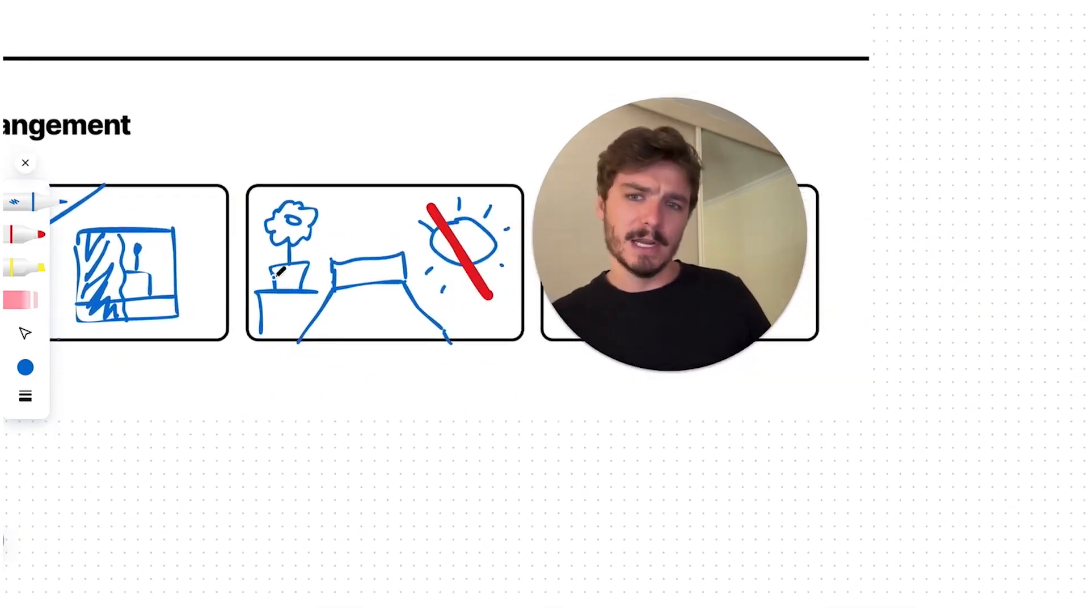
- Copy the vegetarian figure from the Caveman Game grid into the first Arrangement box of the 2lb steak challenge worksheet
scroll(280, 272, "up", 3)
left_click_drag(200, 162, 335, 363)
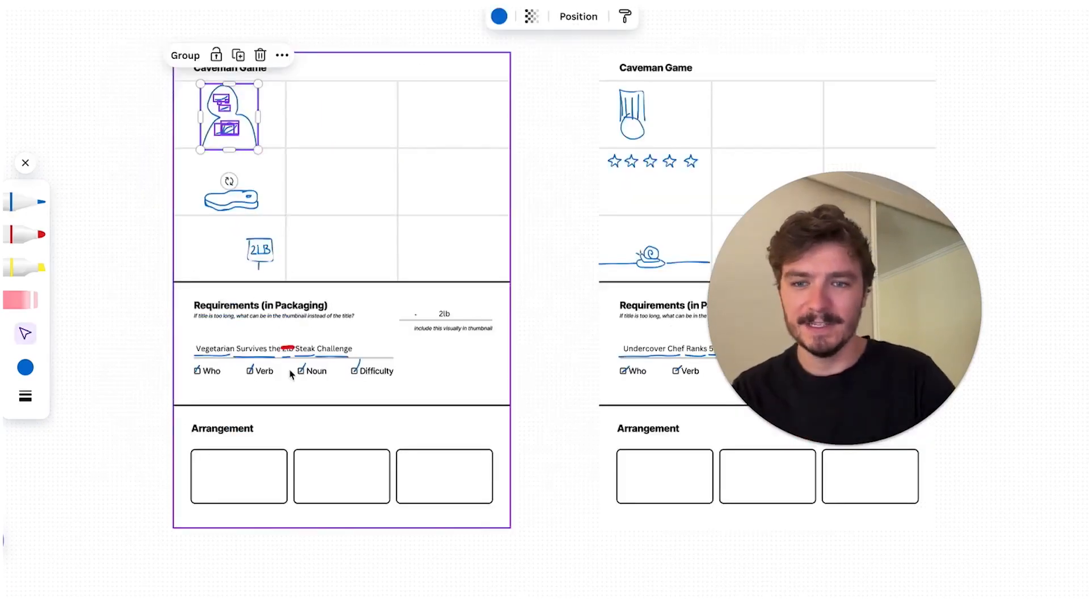
left_click(245, 452)
scroll(245, 451, "up", 5)
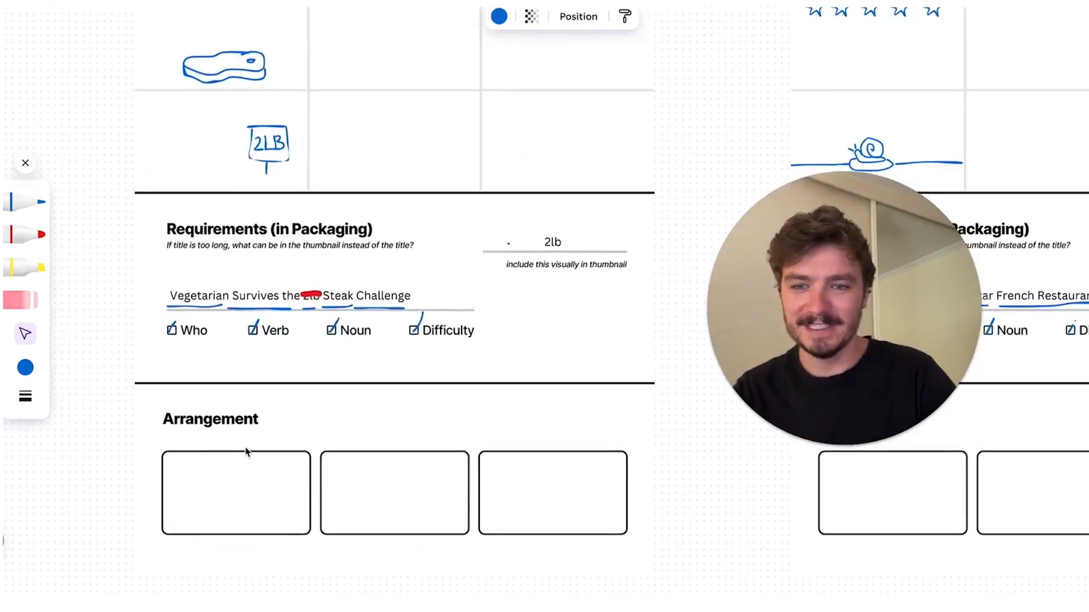
key("ctrl+v")
left_click_drag(284, 395, 258, 423)
- Duplicate the steak and 2LB sign drawings from the grid and place the steak in the first Arrangement box
scroll(260, 311, "down", 3)
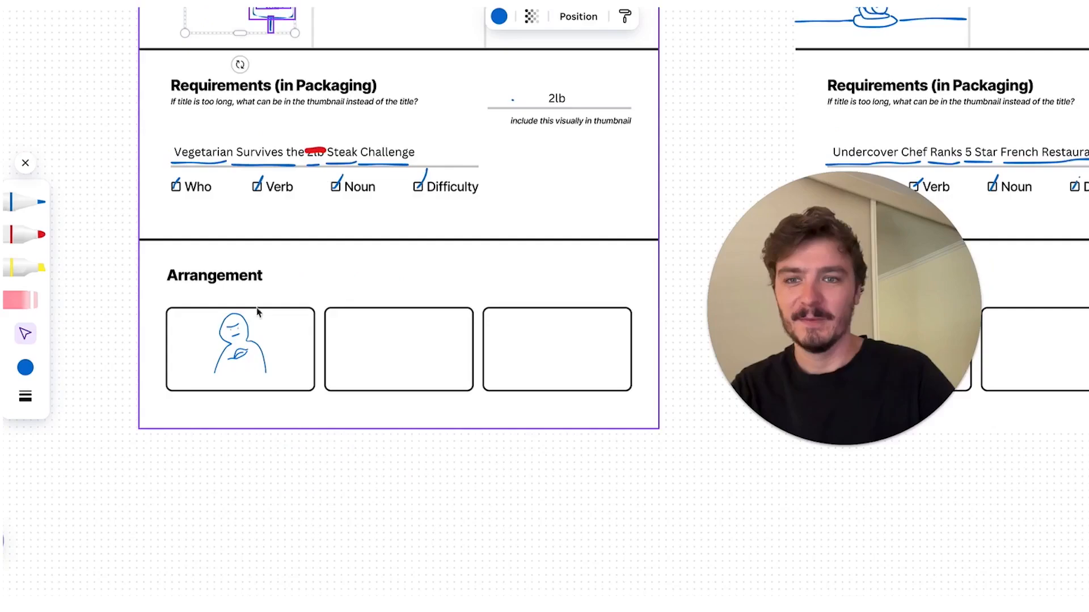
left_click(272, 473)
scroll(272, 473, "up", 3)
key("ctrl+v")
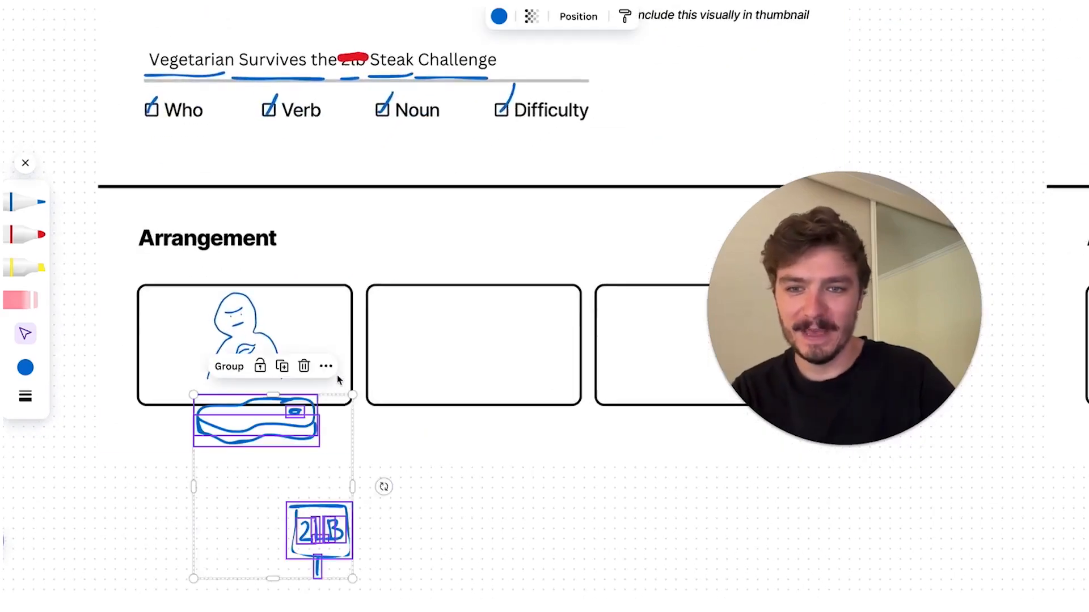
scroll(274, 491, "down", 2)
left_click_drag(273, 491, 325, 442)
- Shift the vegetarian figure to the left side of the Arrangement box and stand the 2LB sign on the steak
left_click(275, 295)
mouse_move(275, 294)
left_mouse_down()
mouse_move(207, 307)
mouse_move(234, 302)
left_mouse_up()
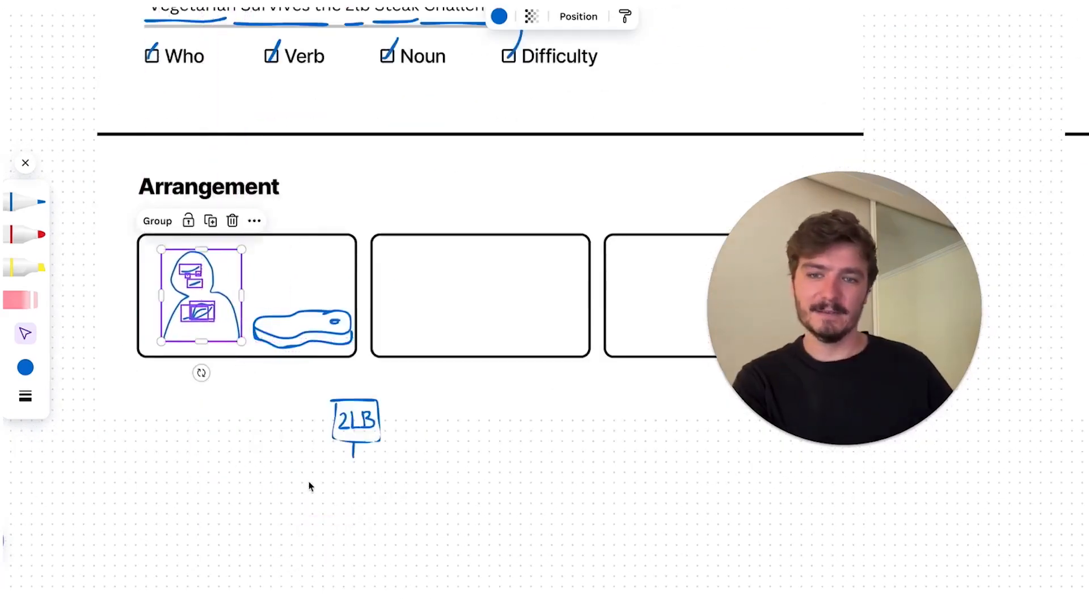
left_click_drag(430, 488, 321, 279)
left_click(375, 468)
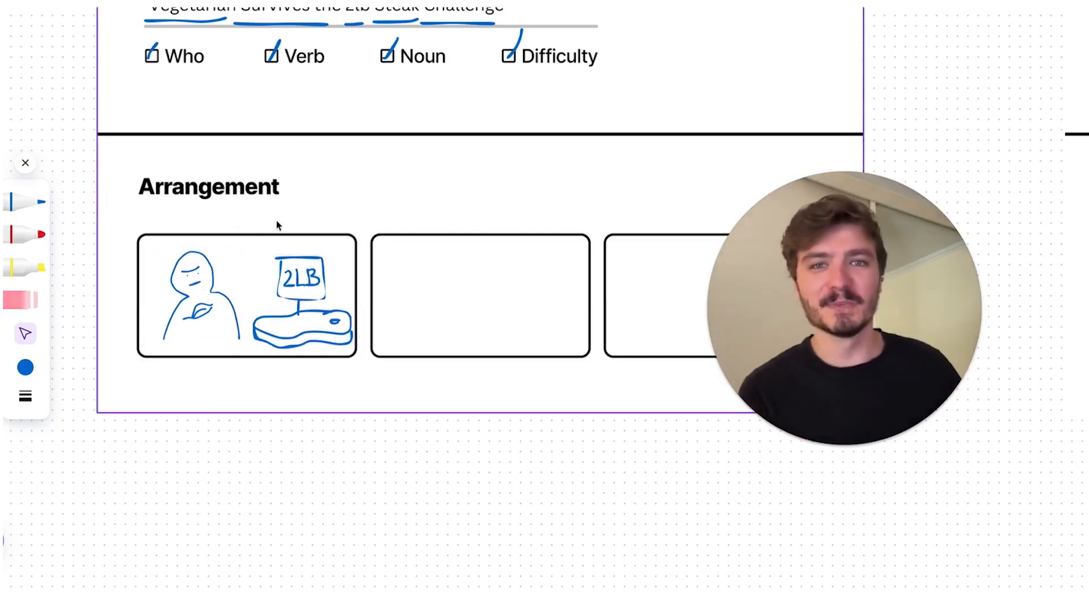
- Copy the chef's hat and head, five stars and snail plate into the first Arrangement box of the Undercover Chef worksheet
scroll(261, 251, "down", 10)
scroll(271, 349, "up", 4)
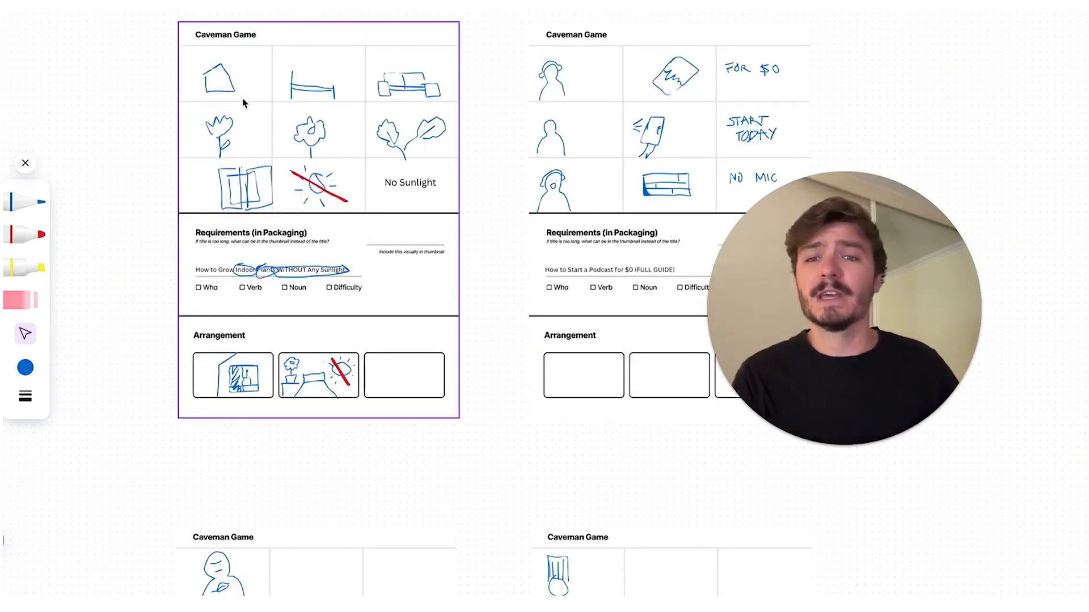
scroll(244, 103, "down", 10)
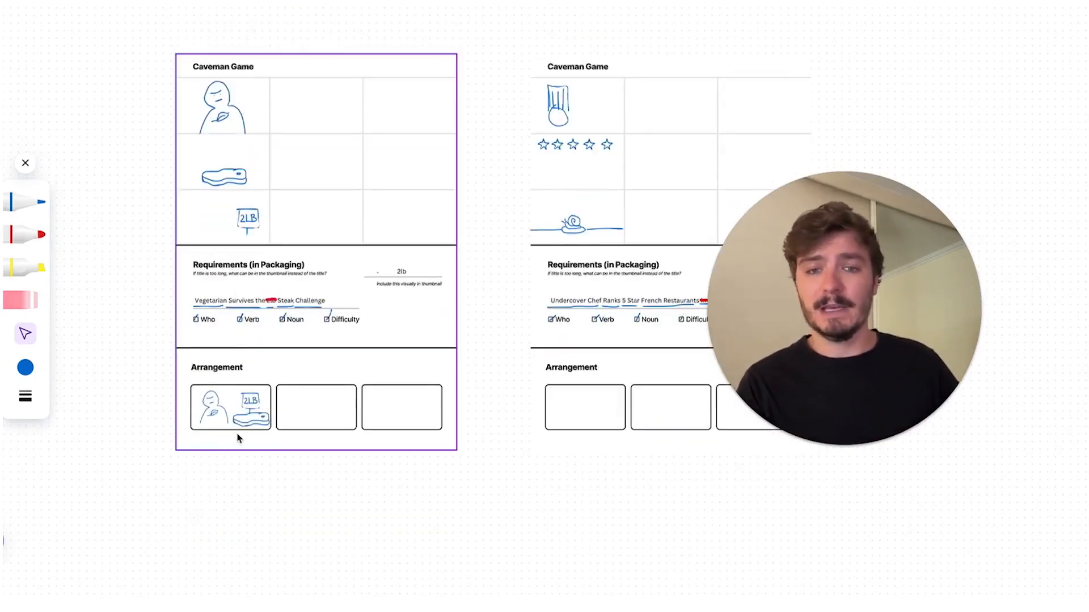
scroll(647, 452, "up", 5)
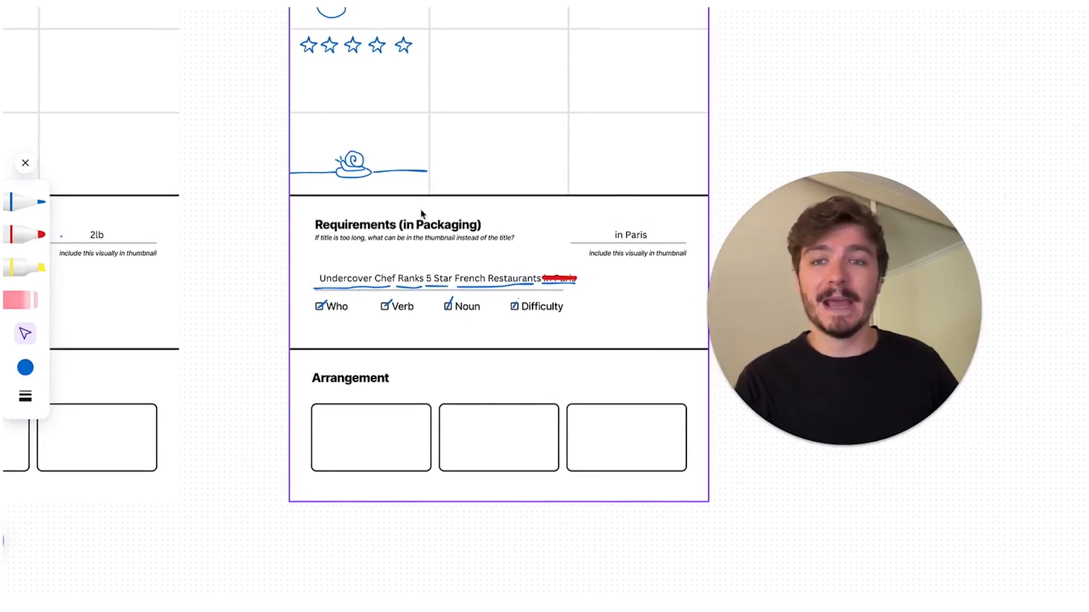
scroll(421, 214, "up", 2)
mouse_move(254, 19)
left_mouse_down()
mouse_move(355, 78)
mouse_move(343, 67)
mouse_move(347, 513)
left_mouse_up()
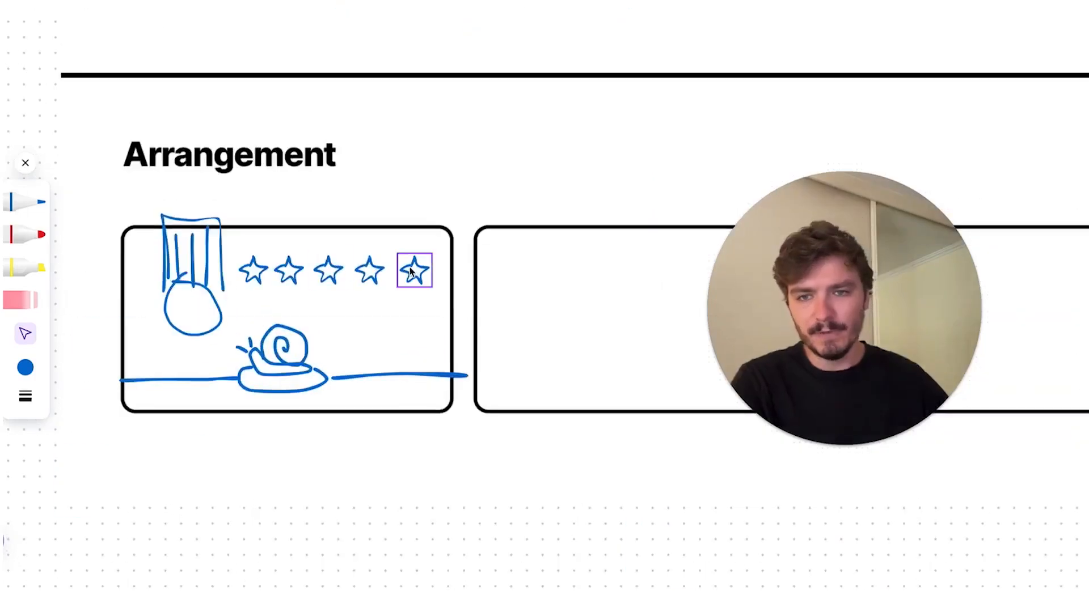
- Draw a simple face and shoulders with the blue pen to complete the chef in the first Arrangement box
scroll(163, 327, "up", 3)
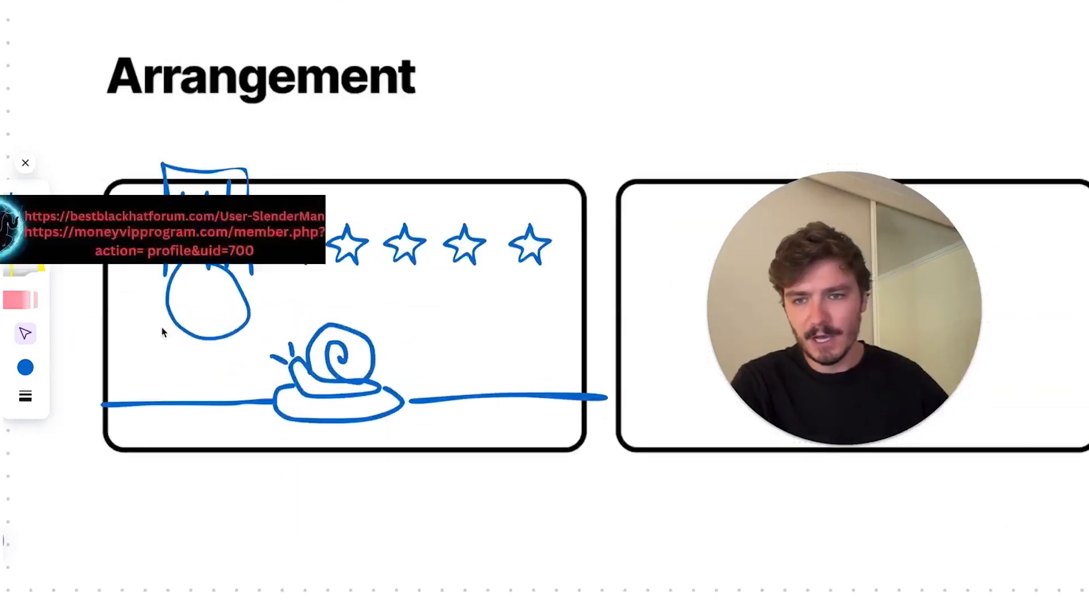
left_click(27, 212)
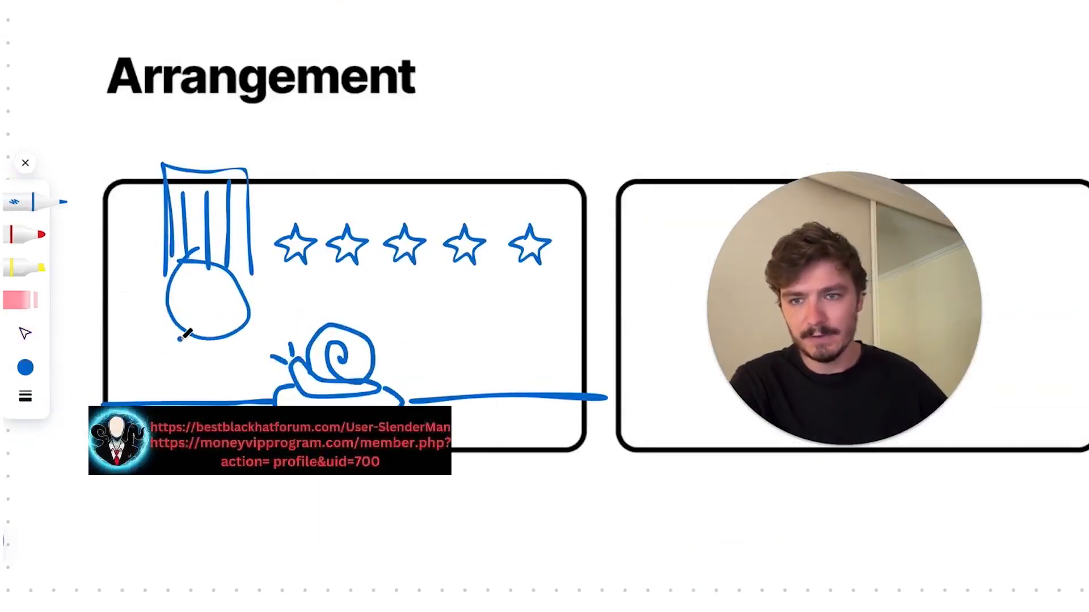
left_click_drag(185, 335, 153, 400)
left_click_drag(226, 339, 265, 404)
scroll(317, 236, "down", 3)
key("v")
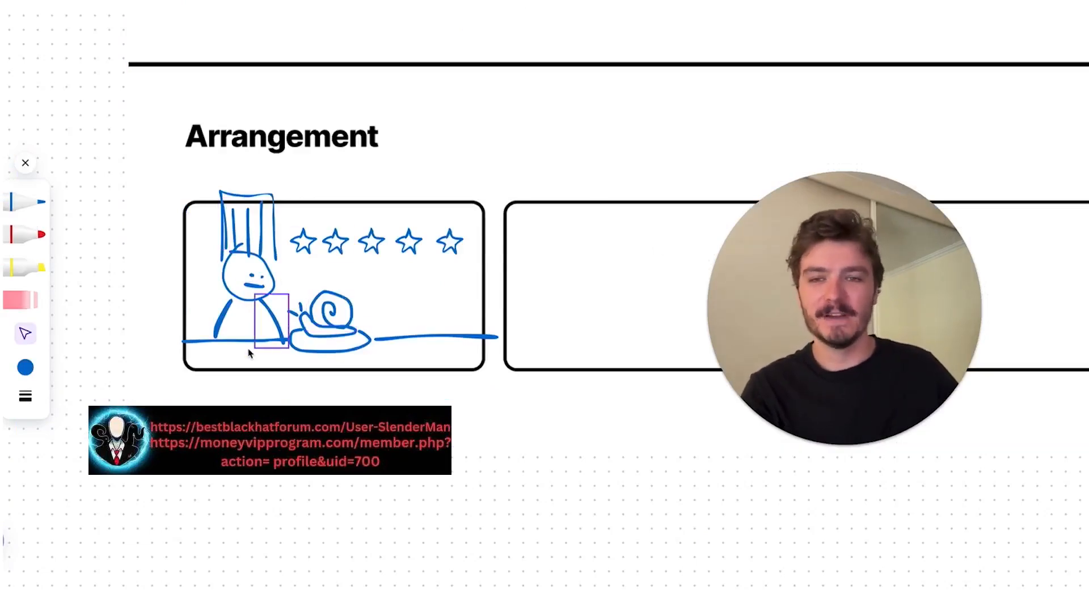
- Draw a window frame with the Eiffel Tower inside it using the blue pen, behind the snail plate in the first Arrangement box
scroll(250, 353, "down", 3)
scroll(401, 329, "up", 2)
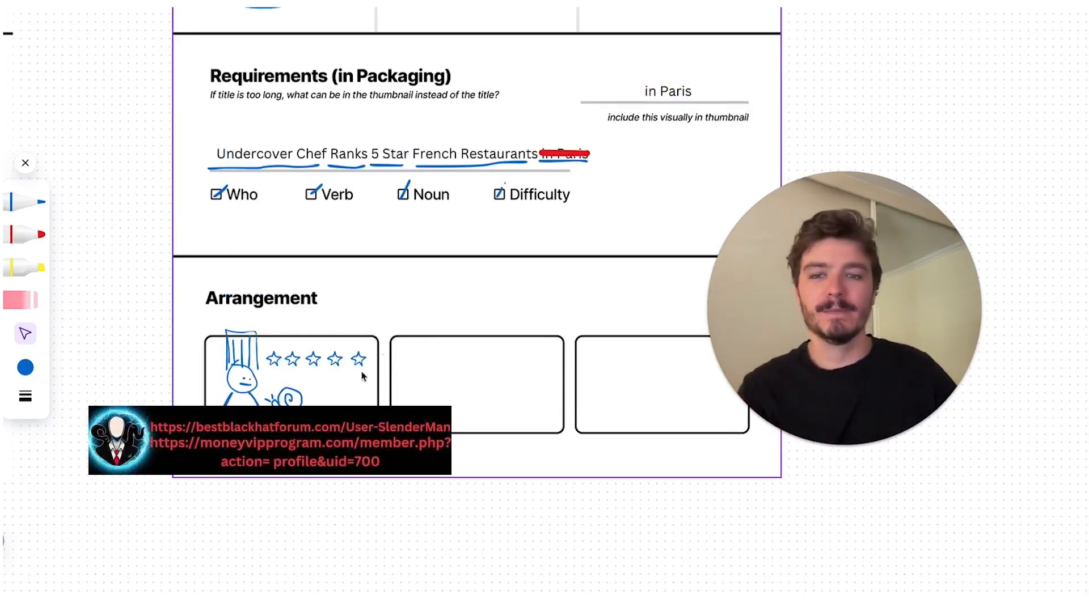
scroll(363, 376, "down", 3)
scroll(374, 375, "up", 4)
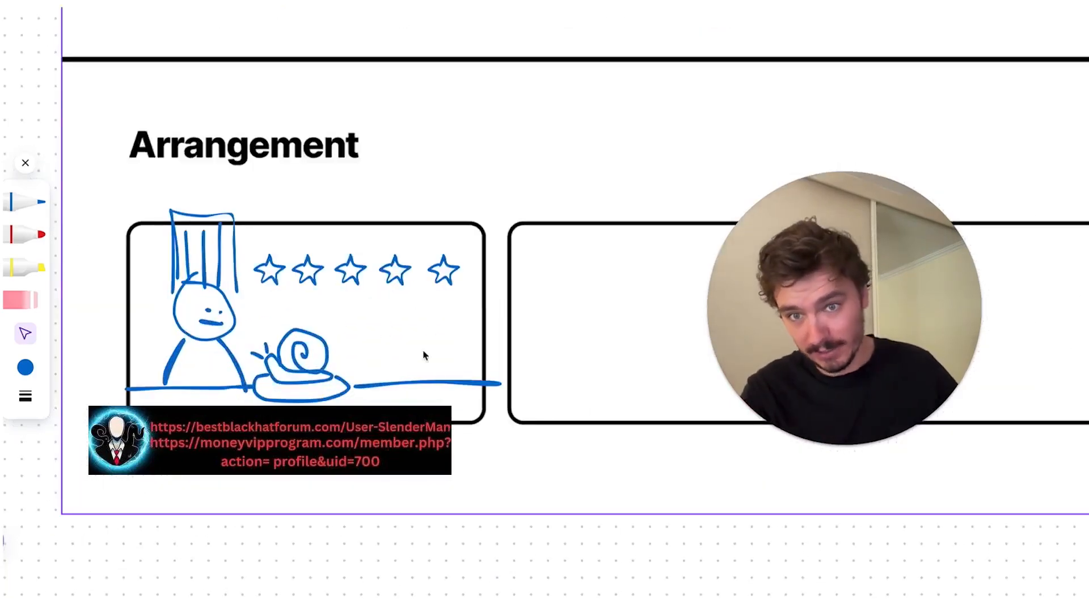
scroll(426, 334, "up", 2)
left_click(35, 204)
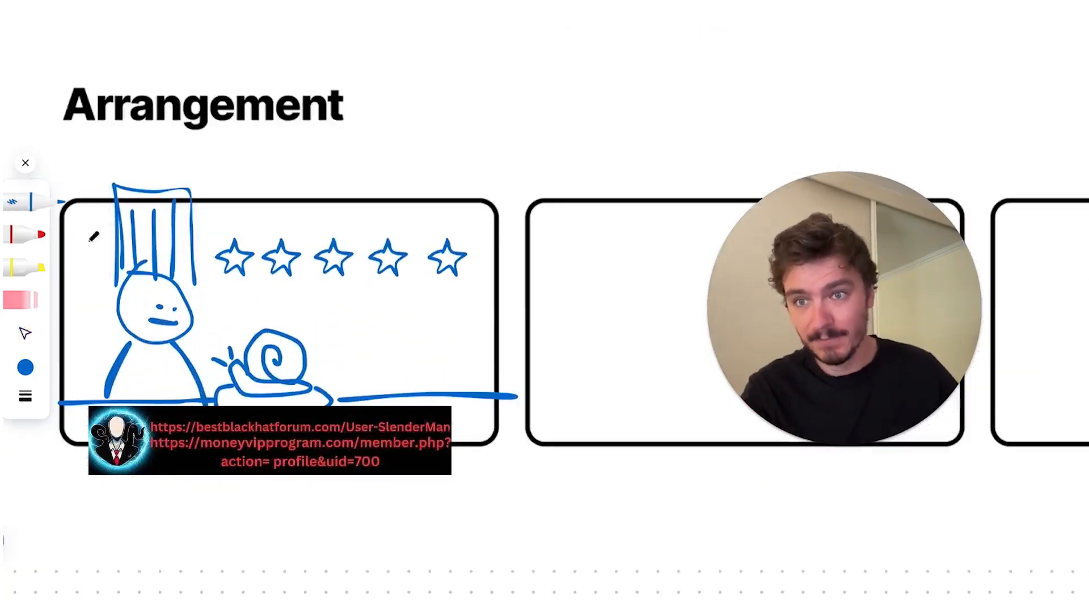
scroll(389, 379, "up", 3)
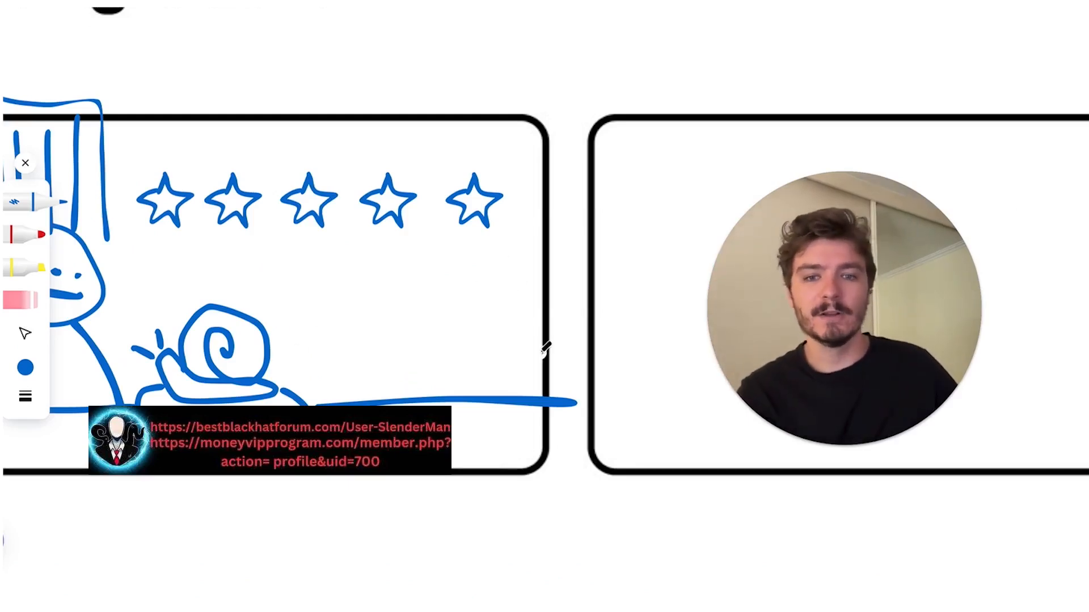
mouse_move(543, 351)
left_mouse_down()
mouse_move(335, 195)
mouse_move(546, 199)
left_mouse_up()
scroll(431, 328, "up", 3)
mouse_move(368, 358)
left_mouse_down()
mouse_move(435, 214)
mouse_move(518, 368)
left_mouse_up()
mouse_move(409, 293)
left_mouse_down()
mouse_move(467, 288)
mouse_move(455, 315)
mouse_move(476, 311)
left_mouse_up()
scroll(476, 312, "down", 5)
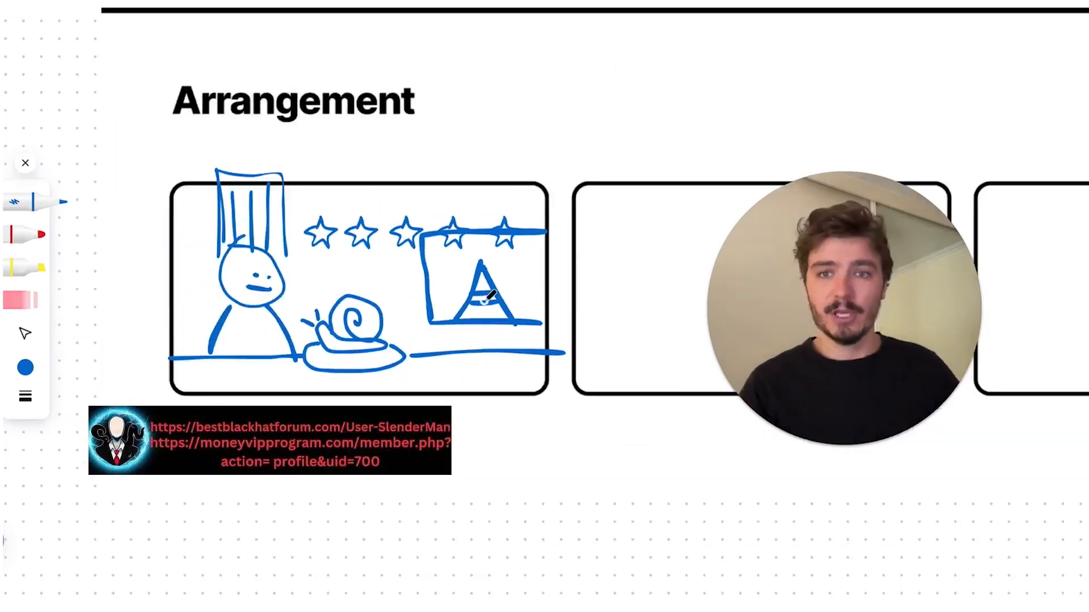
- Draw a curved blue arrow from the "in Paris" note to the Eiffel Tower sketch in the first Arrangement box
scroll(345, 356, "down", 5)
scroll(477, 214, "up", 3)
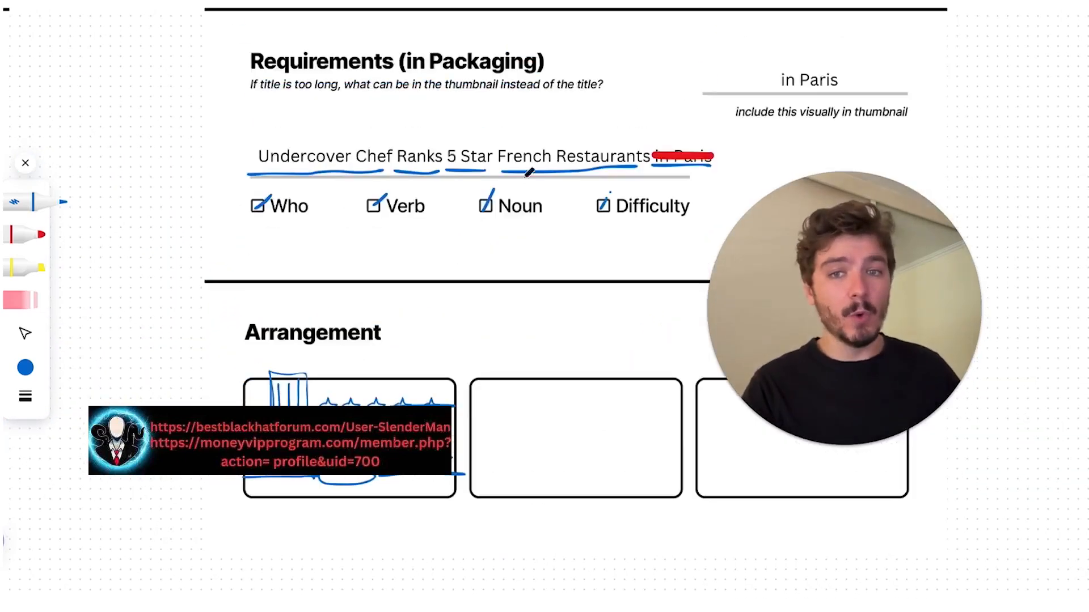
scroll(373, 373, "up", 10)
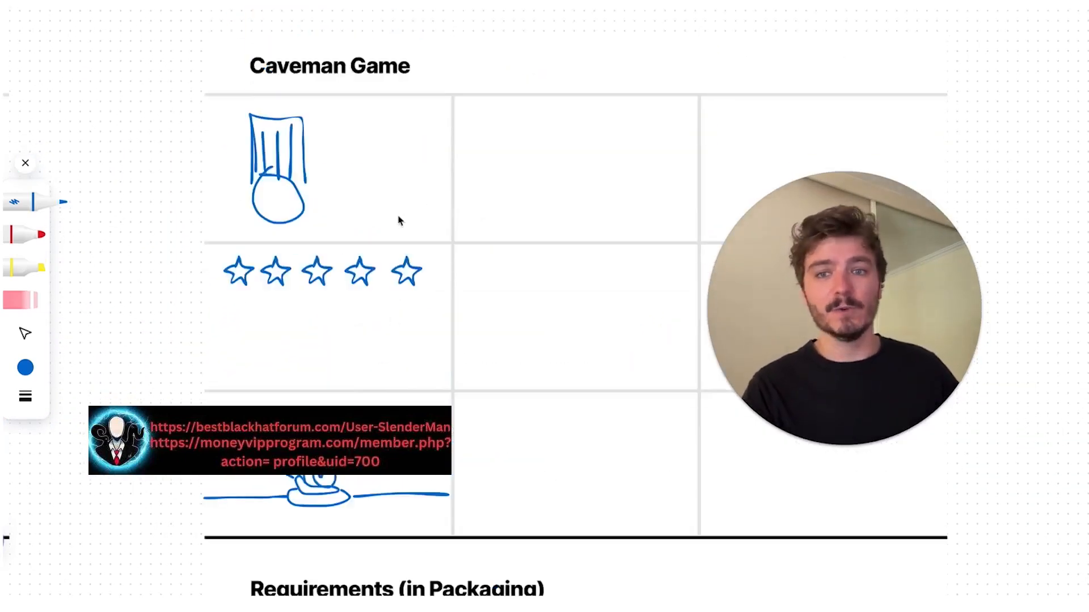
scroll(292, 357, "down", 12)
scroll(686, 193, "down", 2)
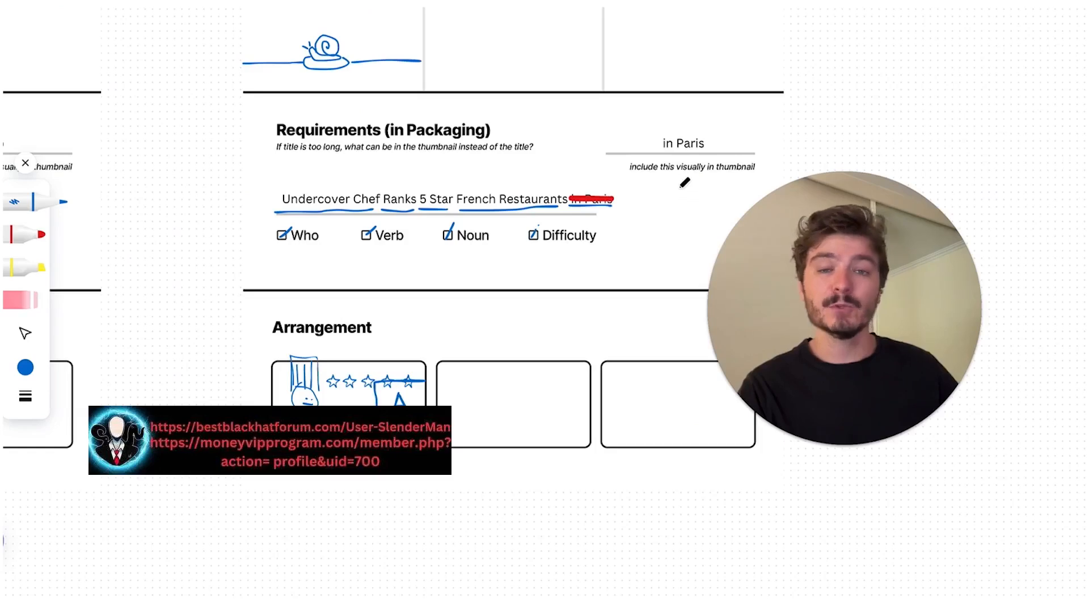
mouse_move(681, 188)
left_mouse_down()
mouse_move(559, 347)
mouse_move(438, 385)
left_mouse_up()
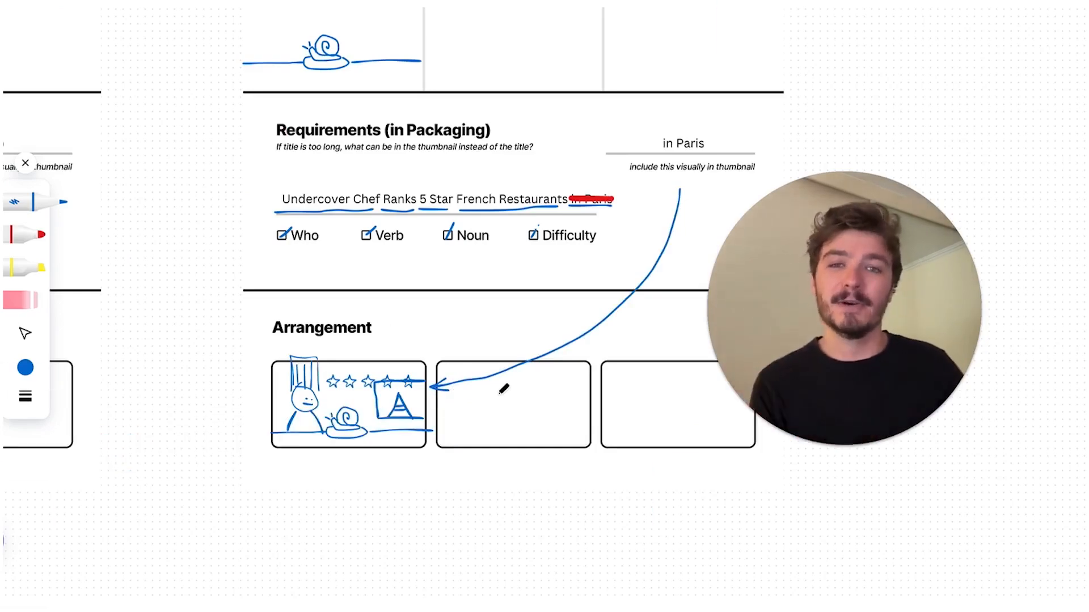
- Bring the vegetarian worksheet's first Arrangement sketch into a blank 1920 × 1080 px Photoshop document
scroll(504, 388, "down", 5)
scroll(135, 320, "down", 3)
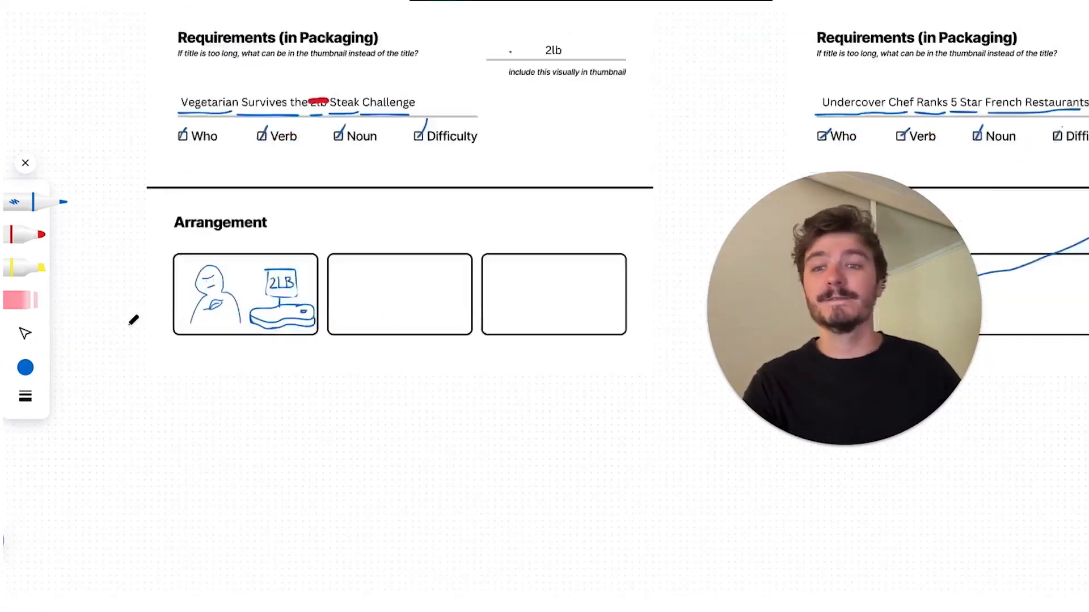
scroll(131, 318, "up", 8)
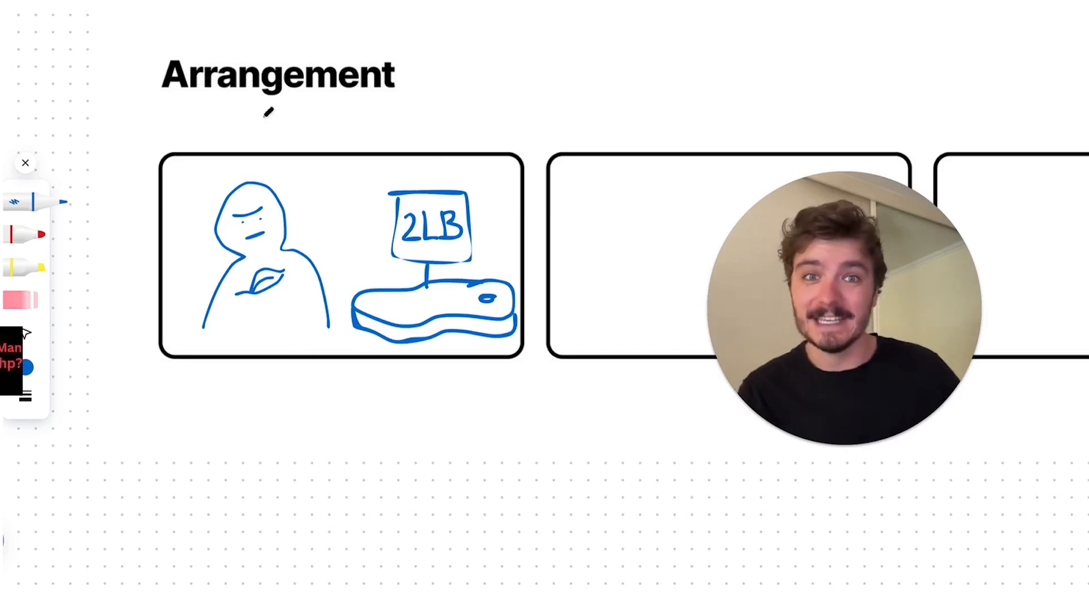
scroll(351, 130, "up", 2)
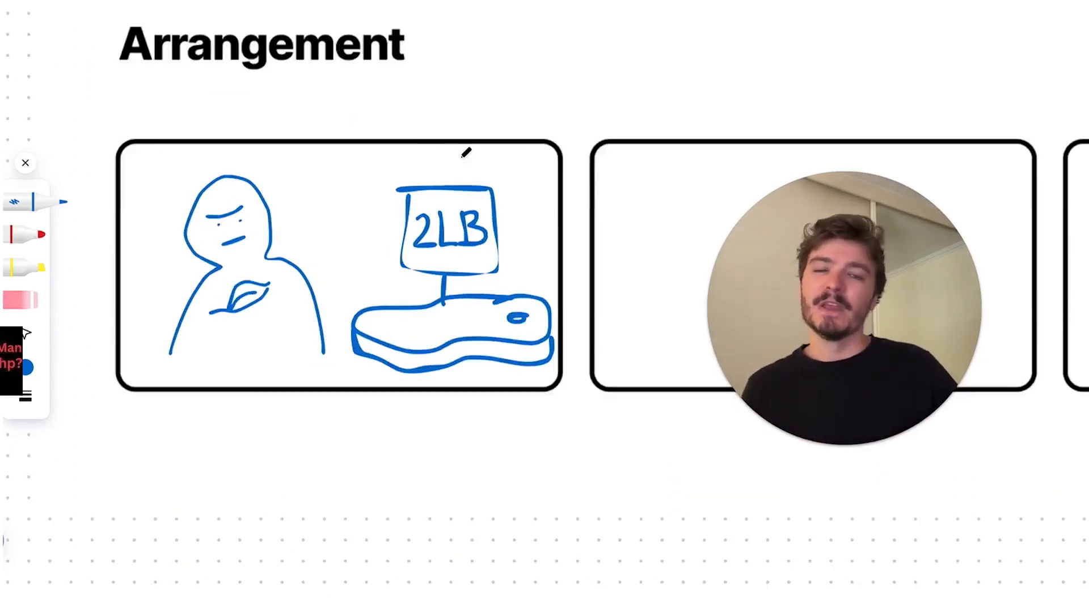
scroll(350, 245, "up", 2)
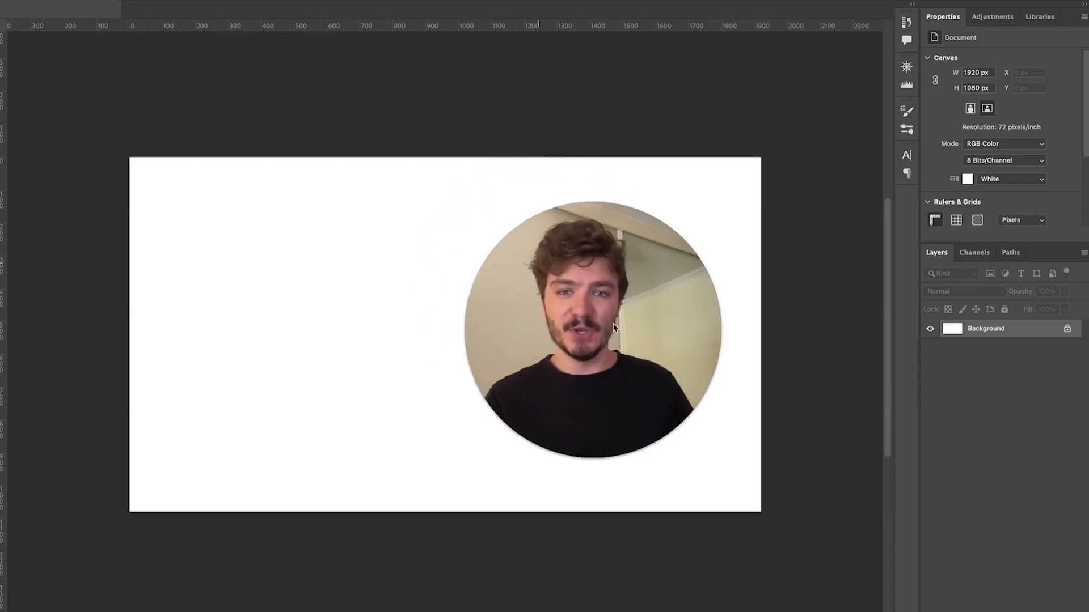
key("ctrl+v")
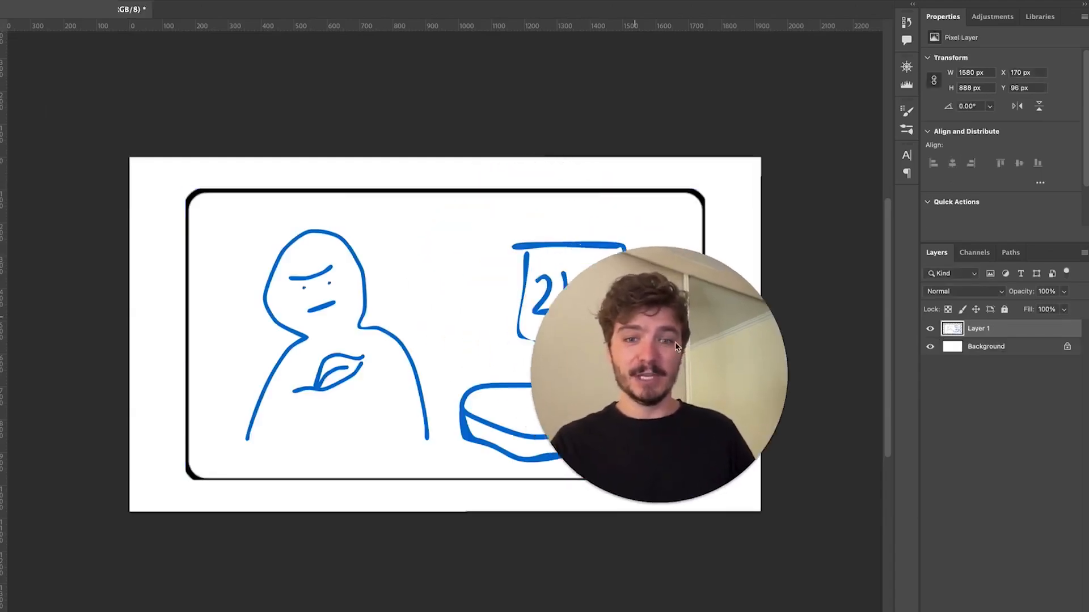
- Scale the pasted sketch up to about 1972 × 1108 px so its frame fills the canvas
scroll(663, 216, "down", 1)
scroll(431, 113, "down", 4)
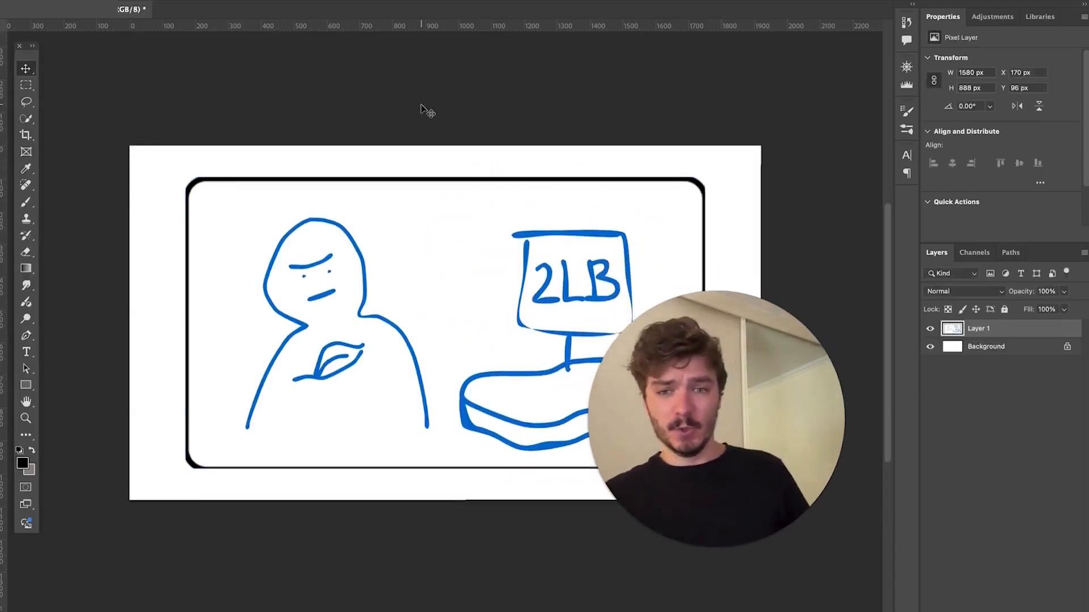
key("ctrl+t")
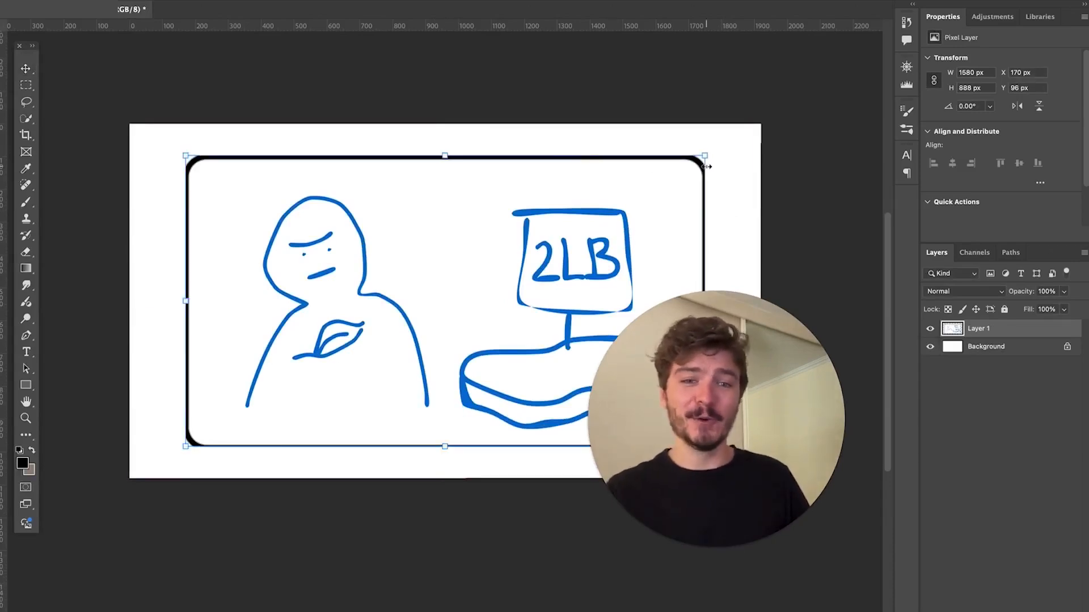
left_click_drag(706, 157, 769, 119)
key("Return")
scroll(649, 89, "down", 3)
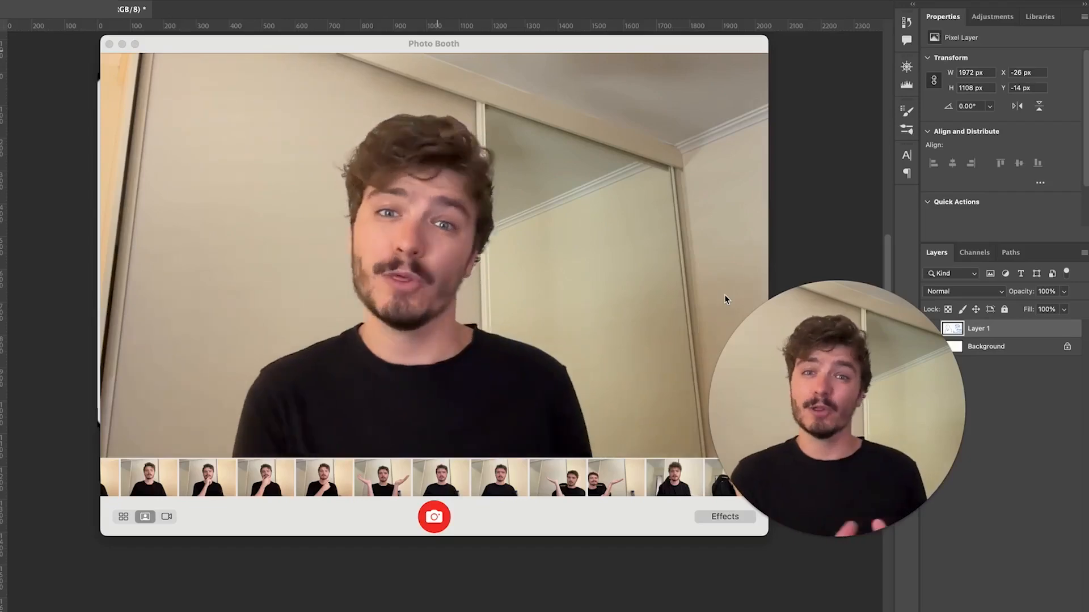
- Take a self-portrait in Photo Booth and place its cutout over the sketched vegetarian figure in the Photoshop document
left_click(491, 482)
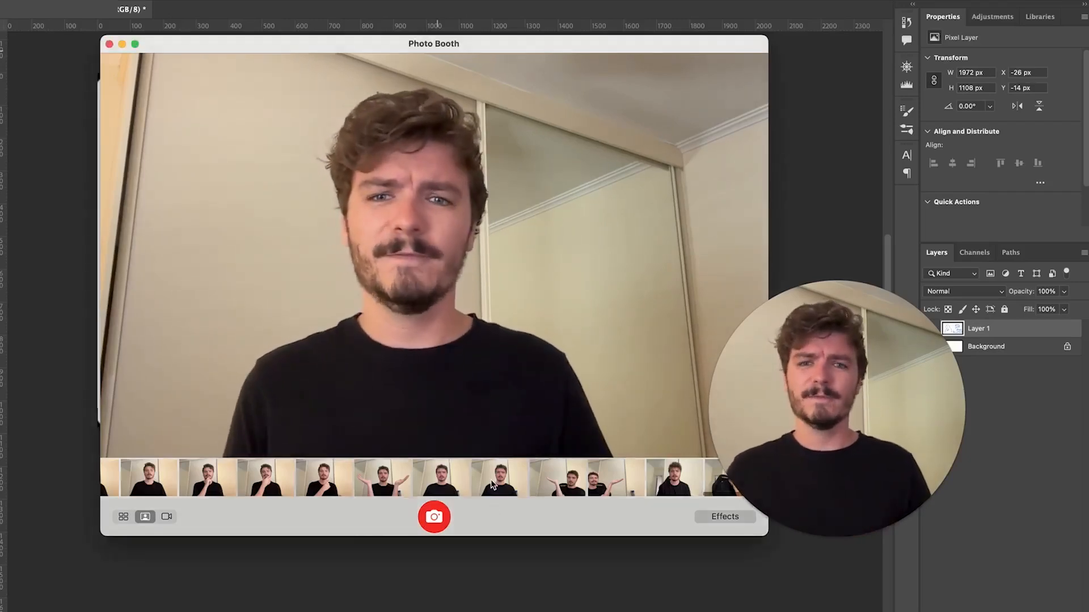
left_click(433, 516)
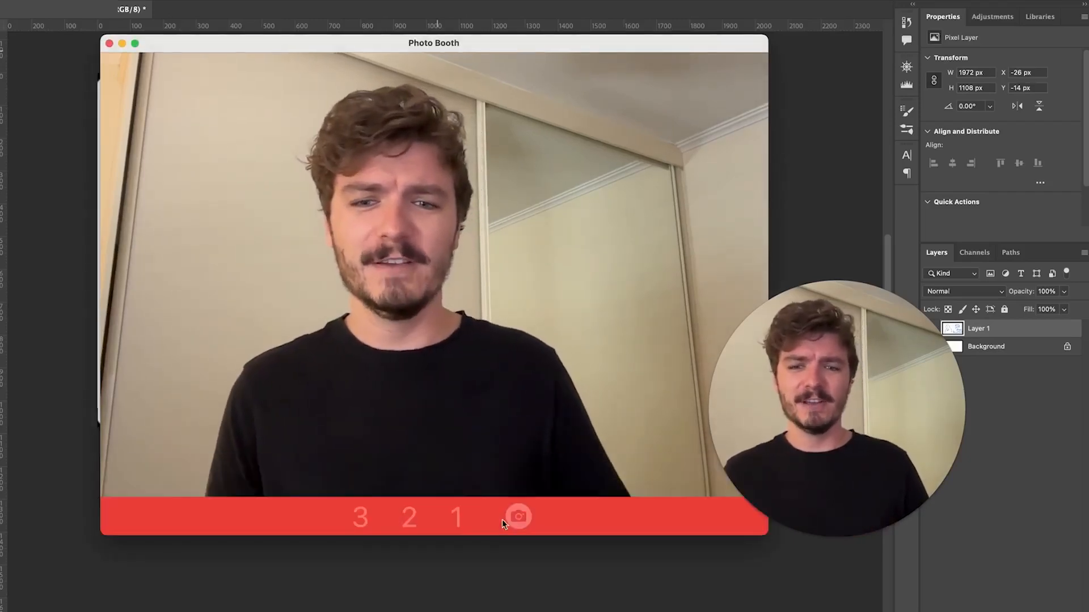
mouse_move(502, 476)
left_mouse_down()
mouse_move(244, 405)
mouse_move(50, 318)
left_mouse_up()
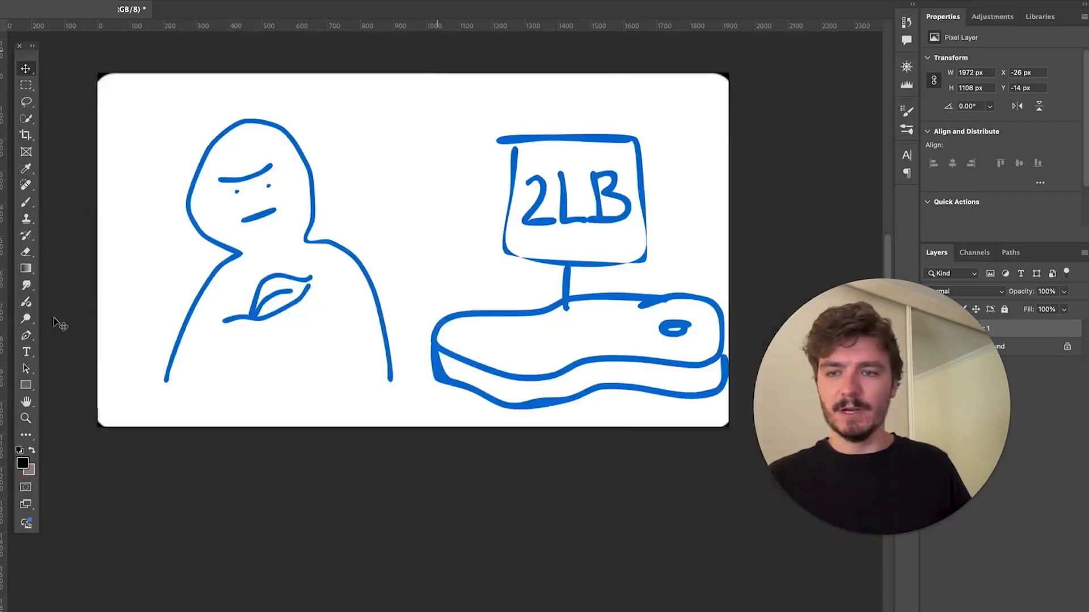
left_click_drag(57, 323, 271, 290)
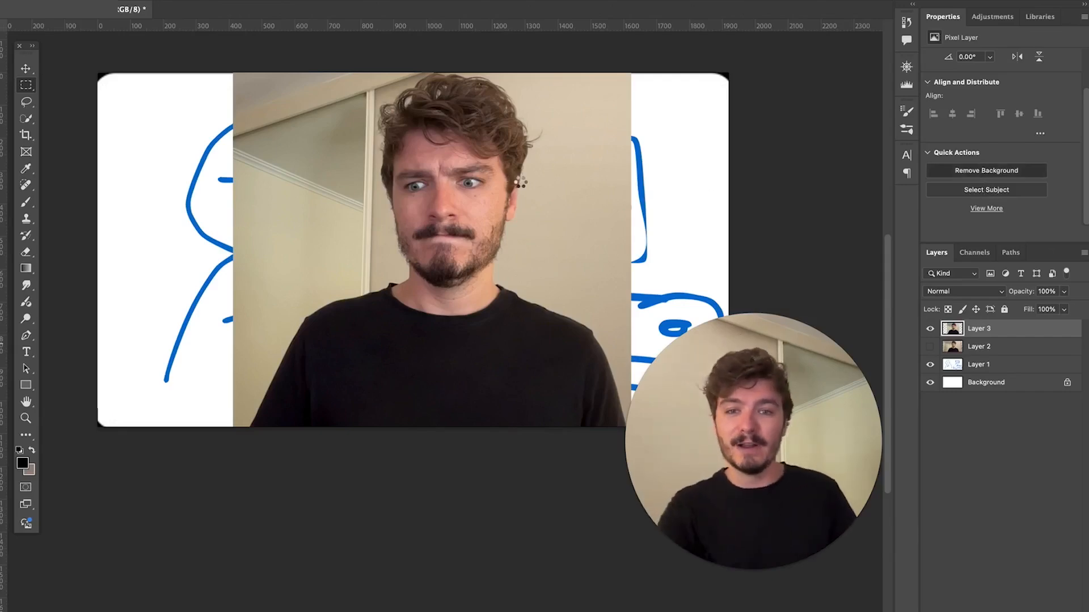
left_click(36, 69)
left_click_drag(497, 192, 435, 194)
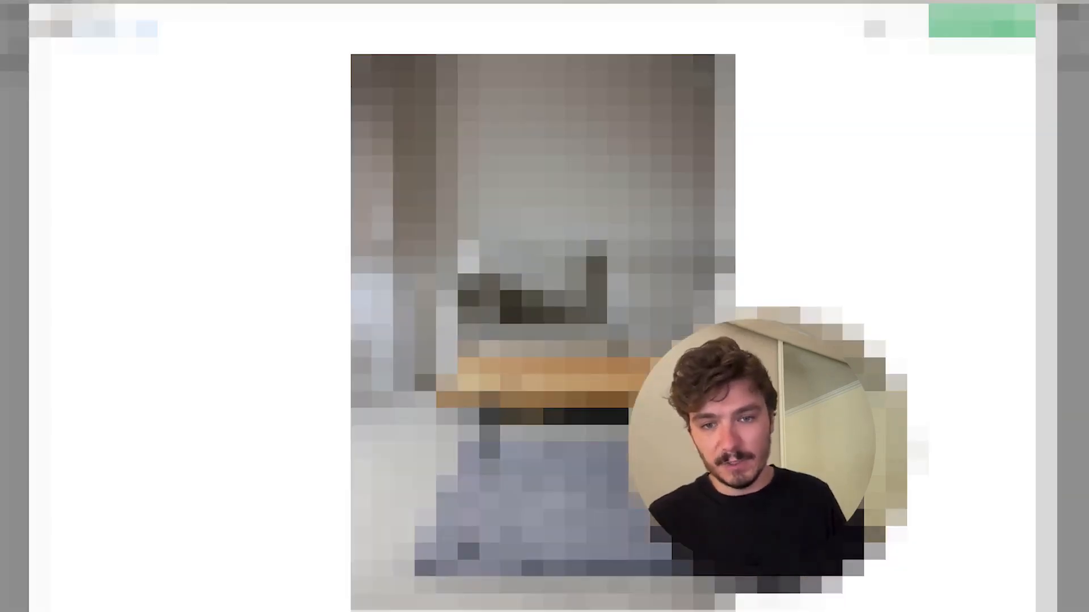
- Place the Unsplash sofa and coffee-table photo, enlarged to about 3126 × 4689 px, so the wooden tabletop spans the canvas width
scroll(543, 283, "down", 3)
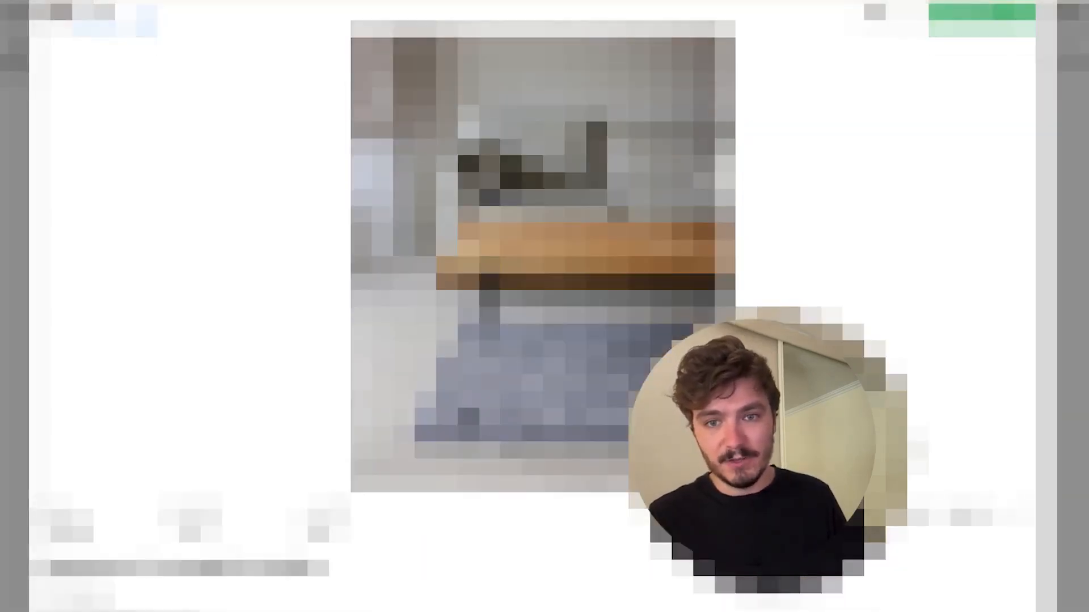
scroll(543, 283, "up", 1)
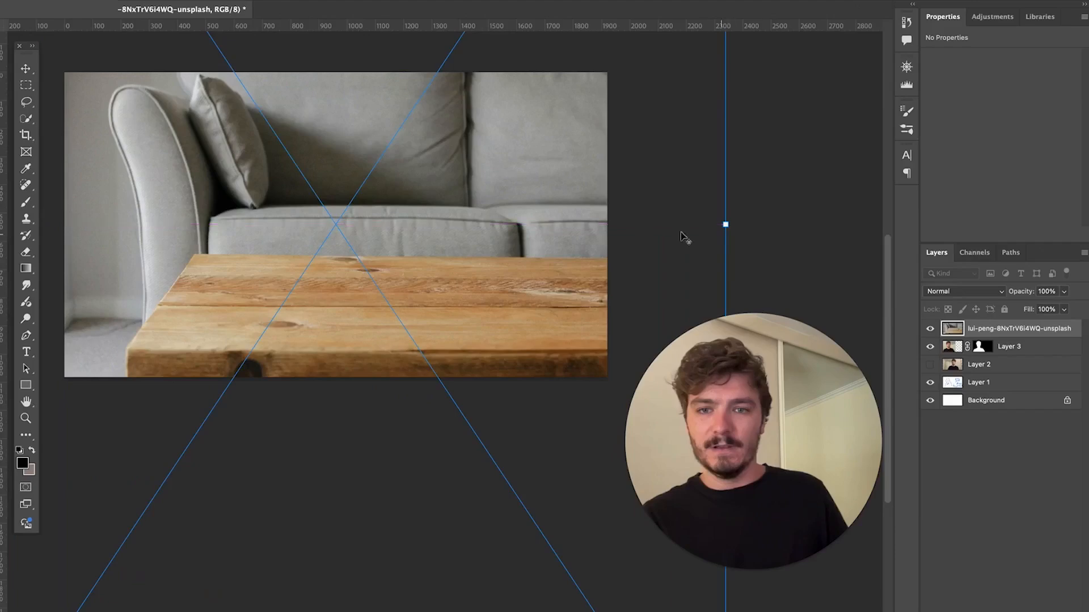
left_click_drag(685, 233, 513, 245)
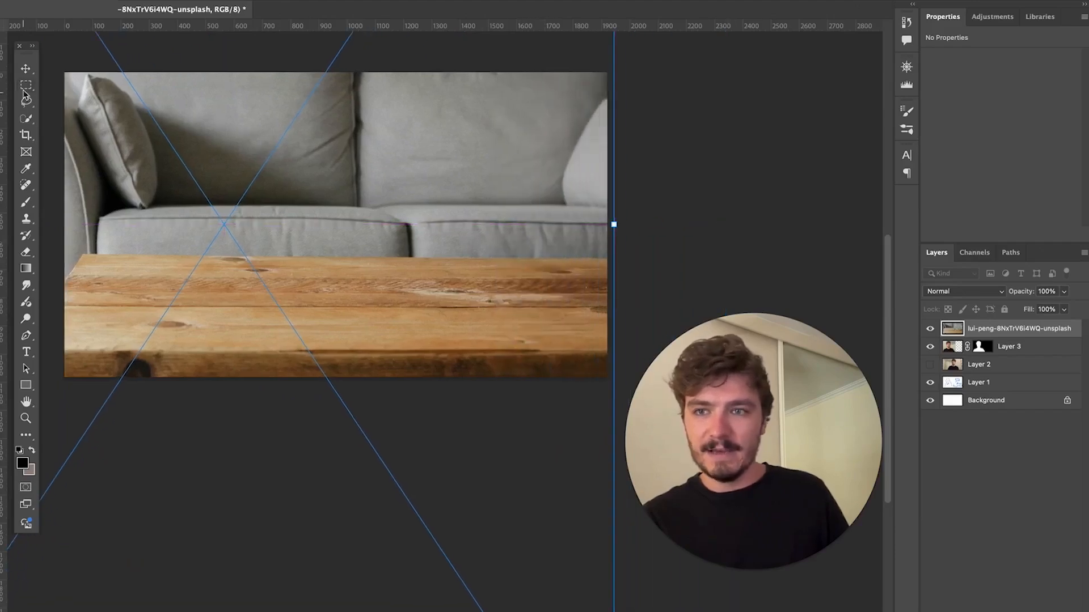
left_click_drag(620, 224, 665, 224)
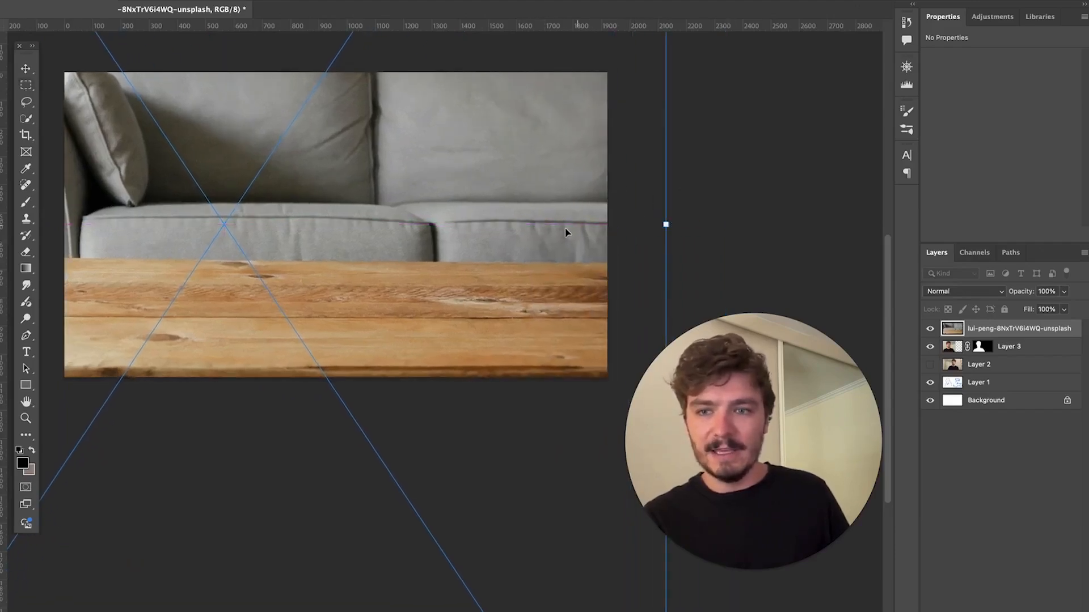
left_click_drag(567, 233, 557, 228)
key("Return")
- Select the wooden tabletop across the full canvas width and copy it onto its own layer
key("m")
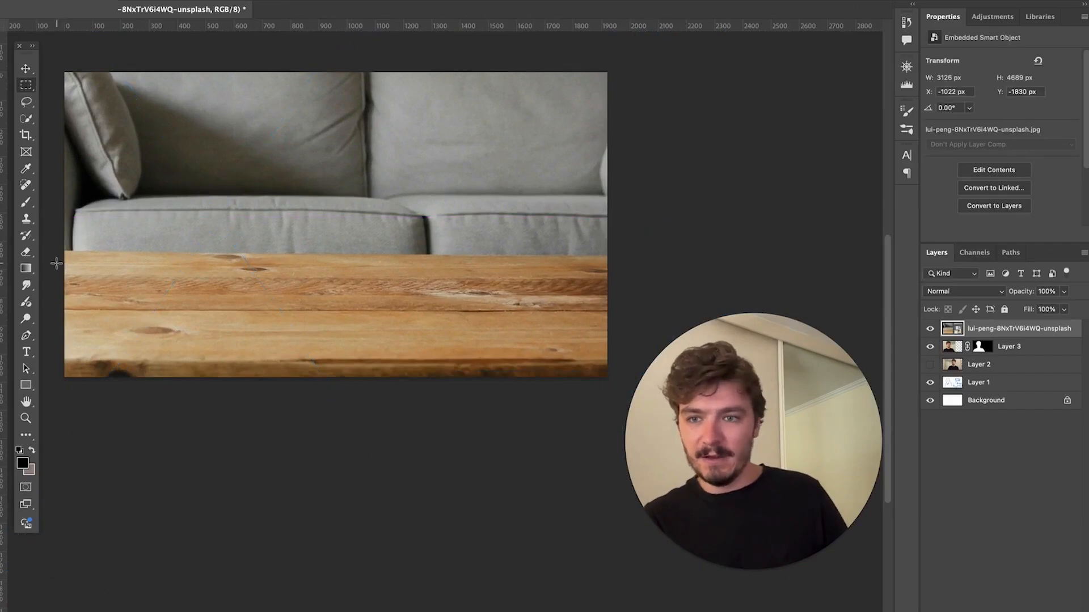
left_click_drag(56, 263, 623, 380)
key("ctrl+j")
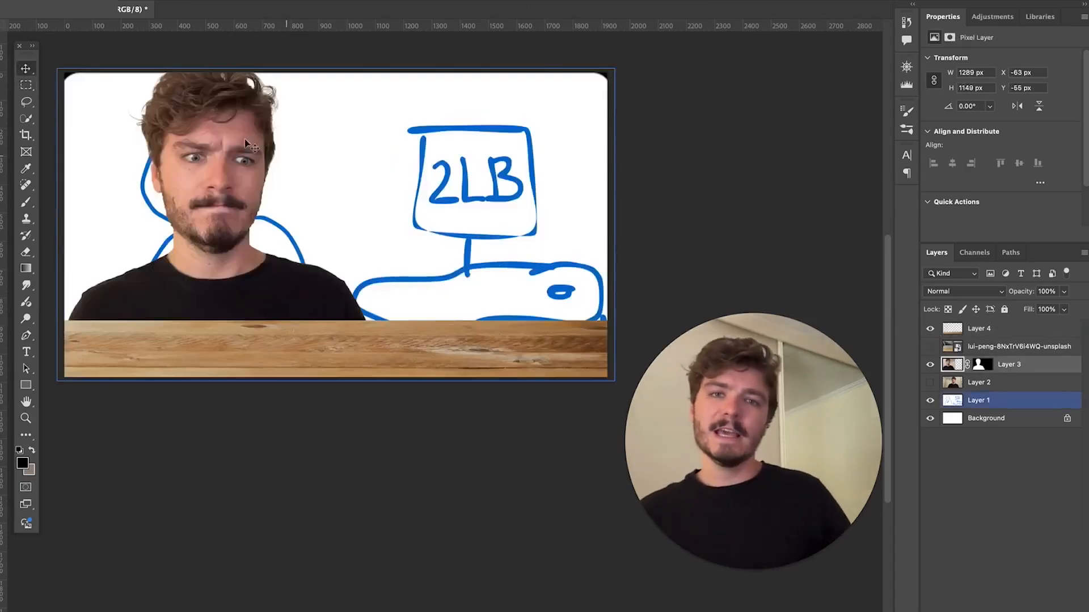
- Hide the sketch layer and lasso a large rounded area beside the man that reaches down over the tabletop
key("l")
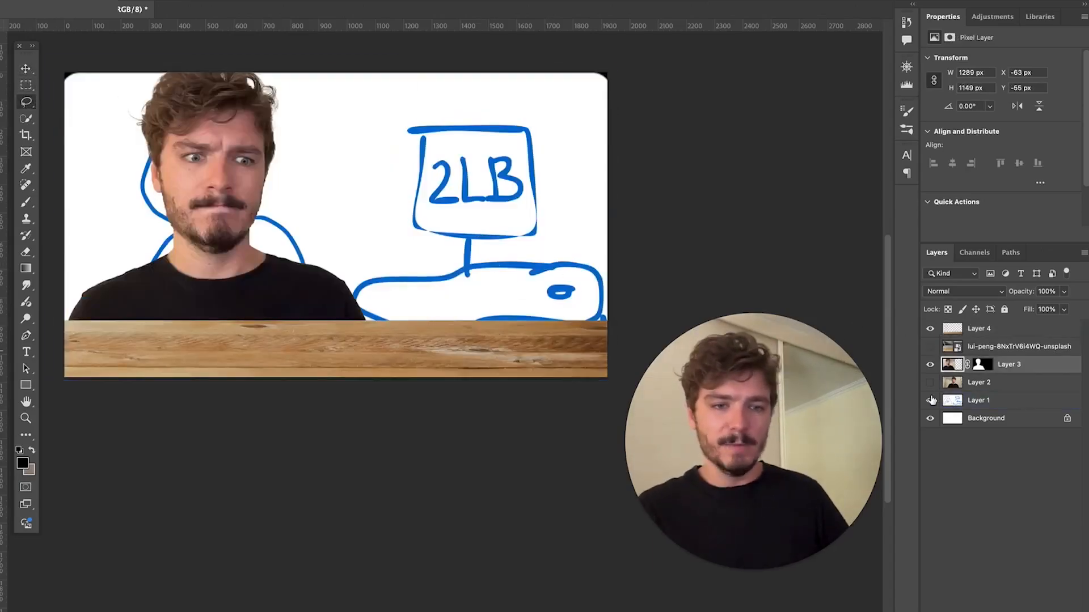
left_click(930, 400)
scroll(452, 209, "up", 3)
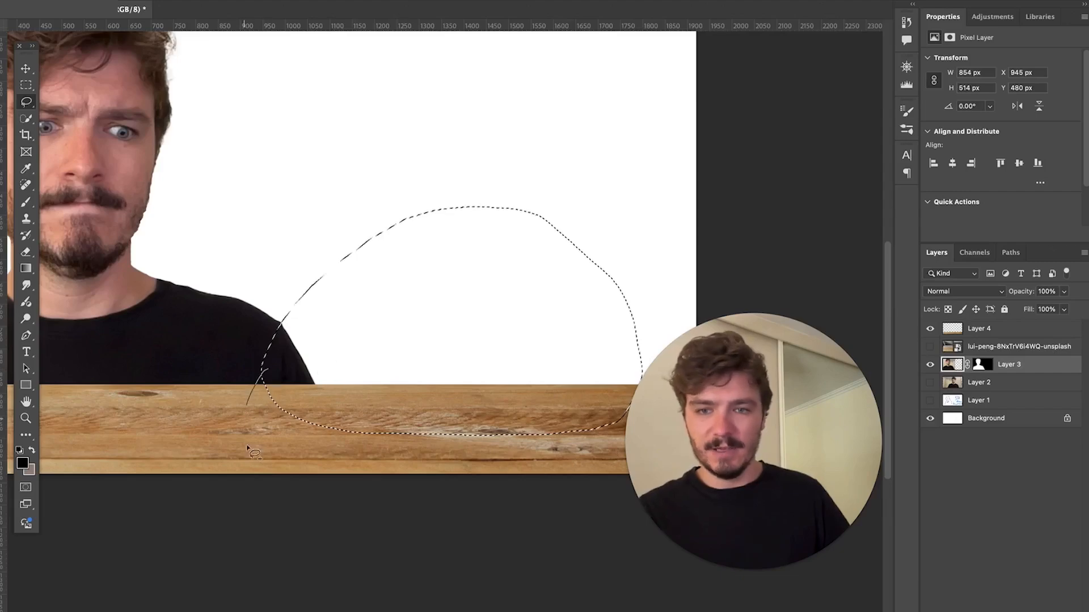
- Turn on the Contextual Task Bar and generate "add a MASSIVE steak on a white plate" in the lassoed area
left_click(411, 1)
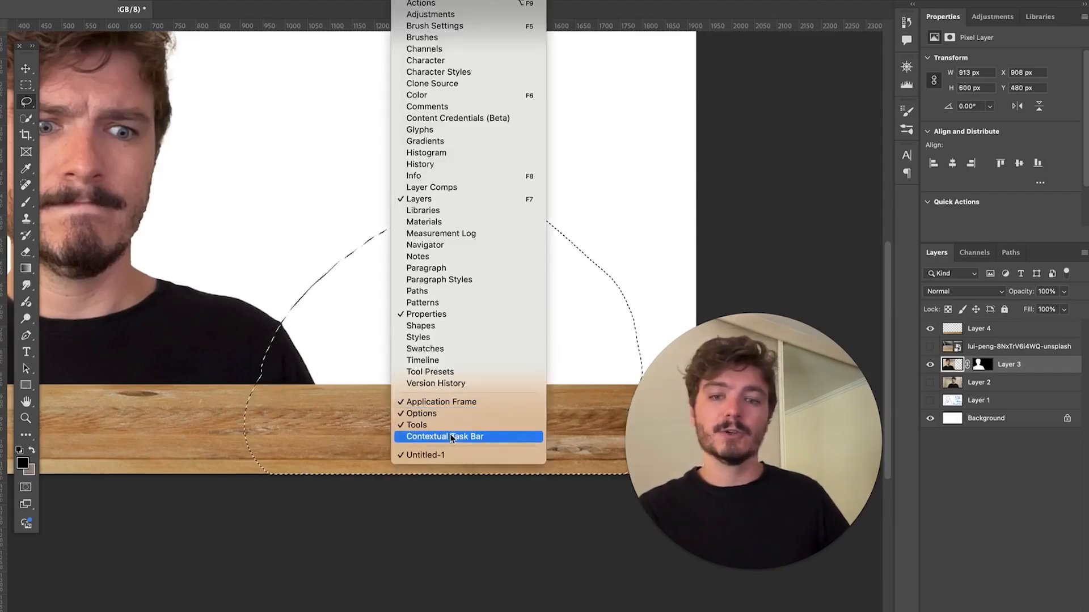
left_click(452, 436)
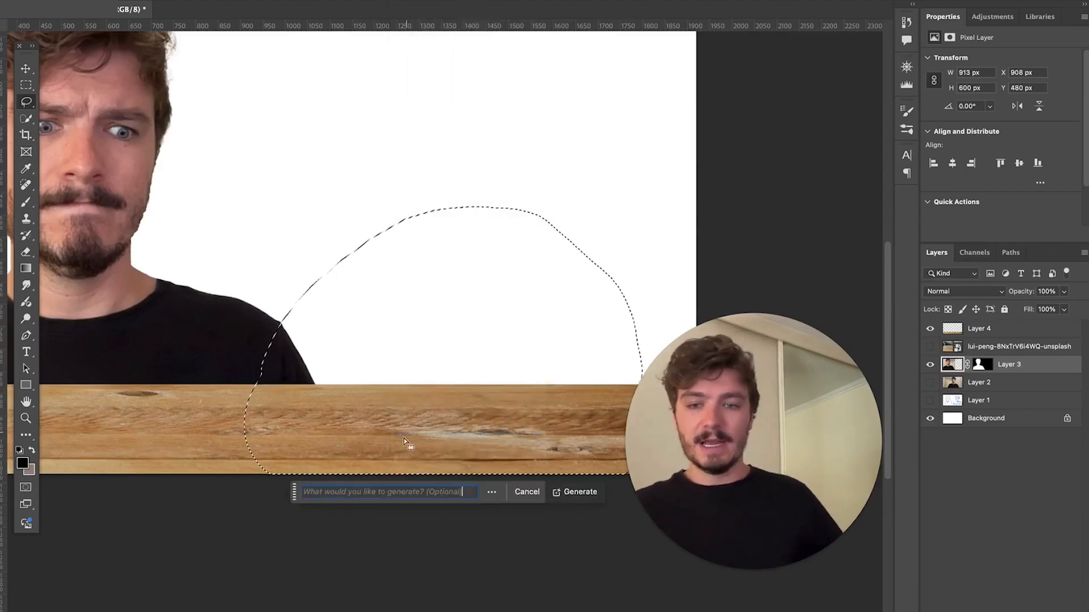
type("add a MASSIVE...")
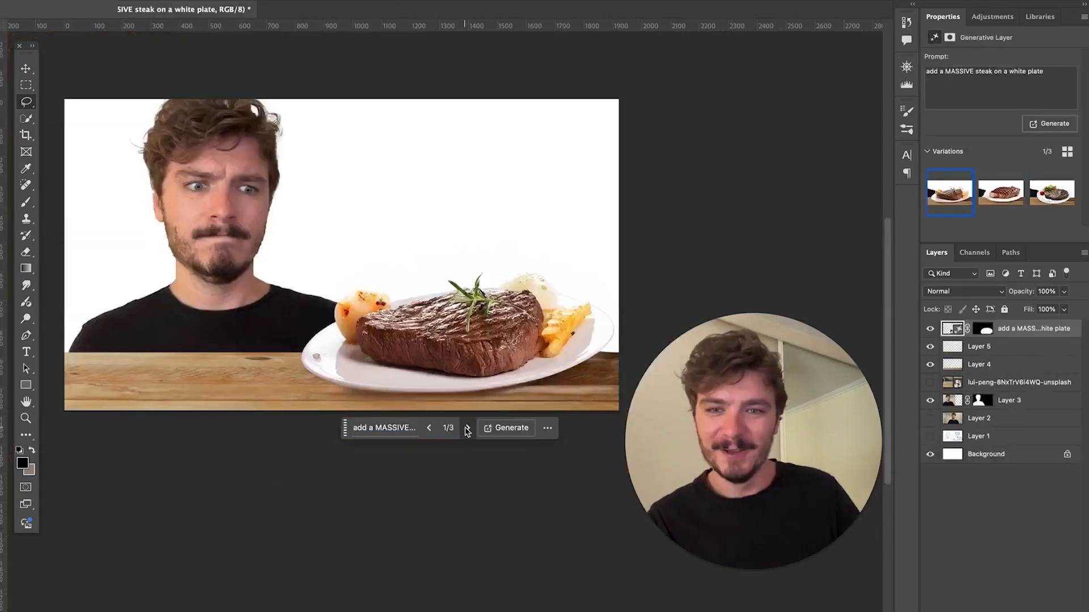
- Compare the generated steak variations and choose the second one with grill marks
left_click(467, 428)
left_click(467, 429)
left_click(430, 428)
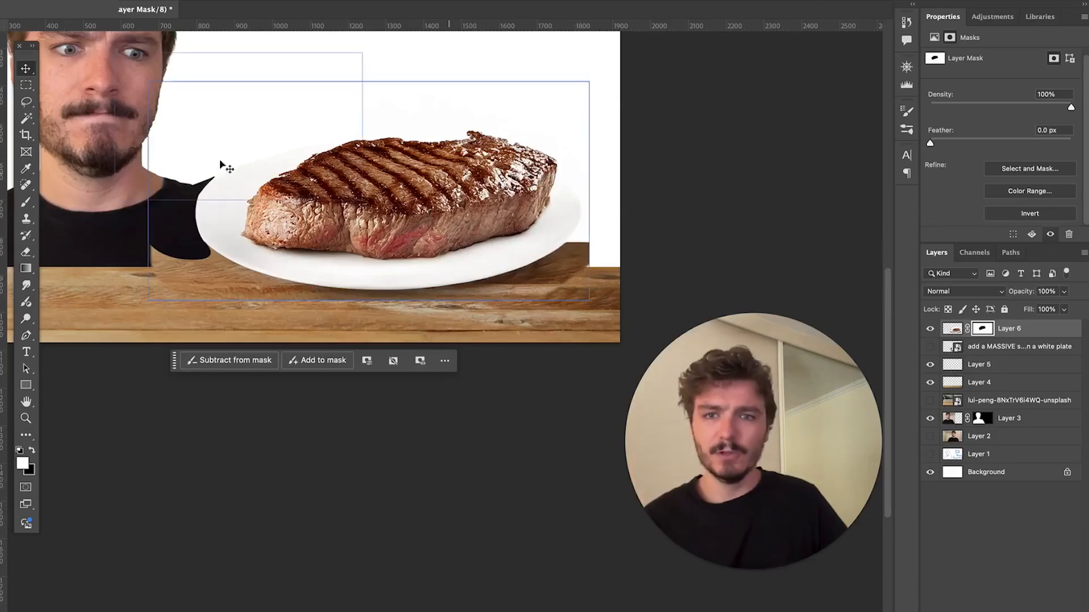
- Select the white plate, its shadow and the surrounding background with the Magic Wand and Lasso and mask them out, leaving only the steak
scroll(248, 215, "up", 1)
left_click(238, 190)
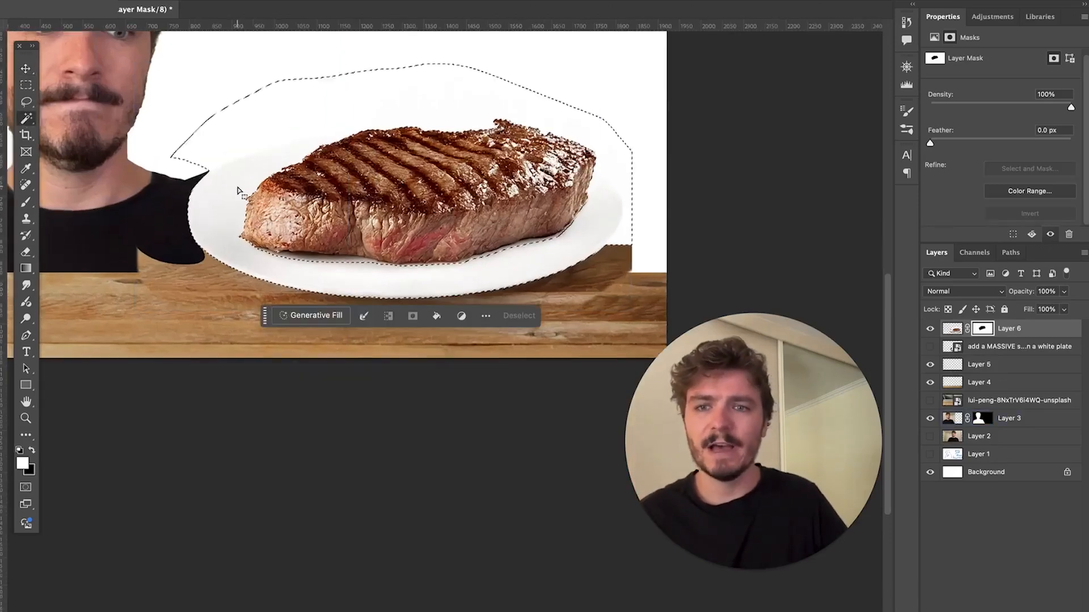
left_click(550, 283)
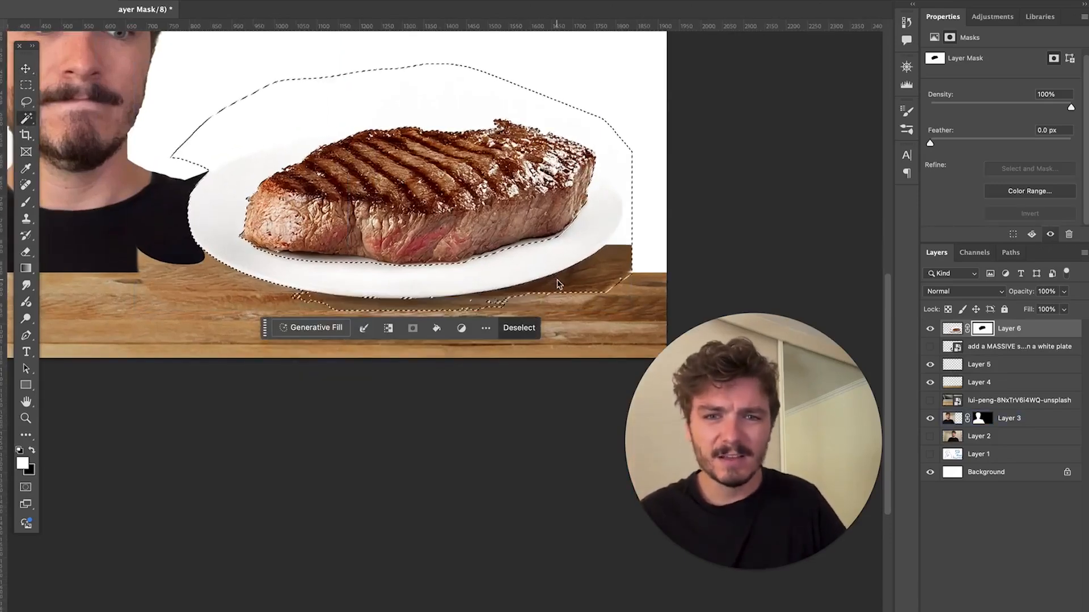
left_click_drag(116, 205, 278, 273)
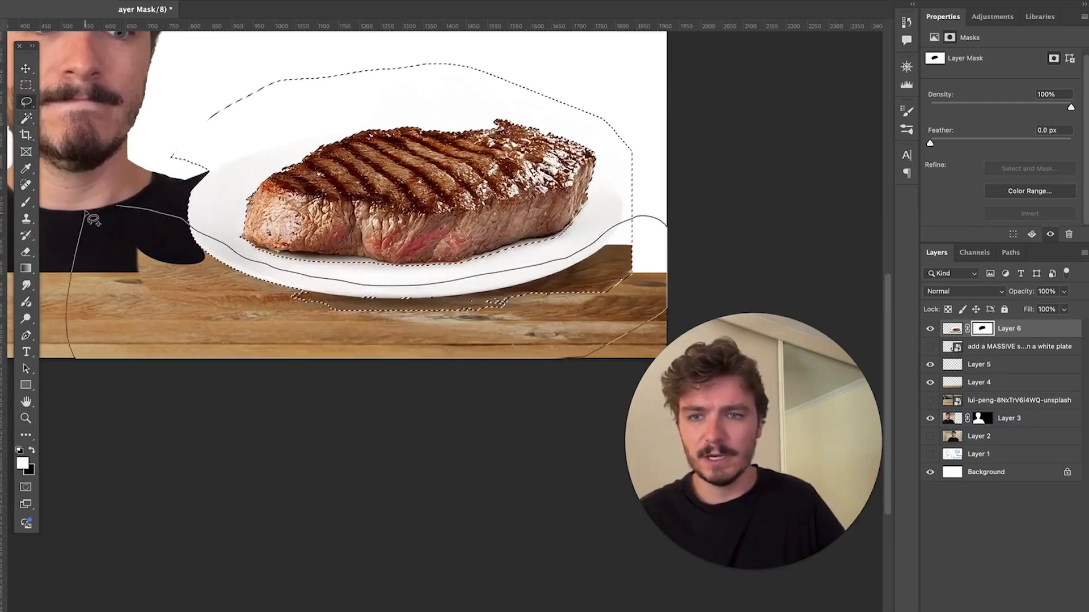
left_click_drag(91, 218, 101, 211)
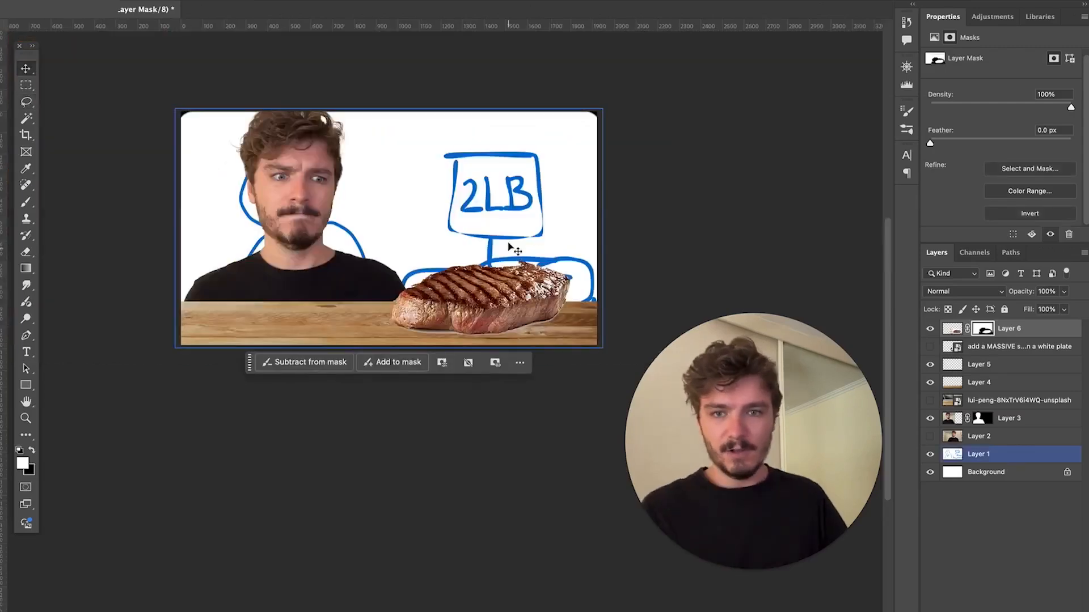
- Draw a light grey rounded rectangle about 567 × 385 px with 25 px corners above the steak, following the sketched 2LB sign
scroll(510, 243, "up", 3)
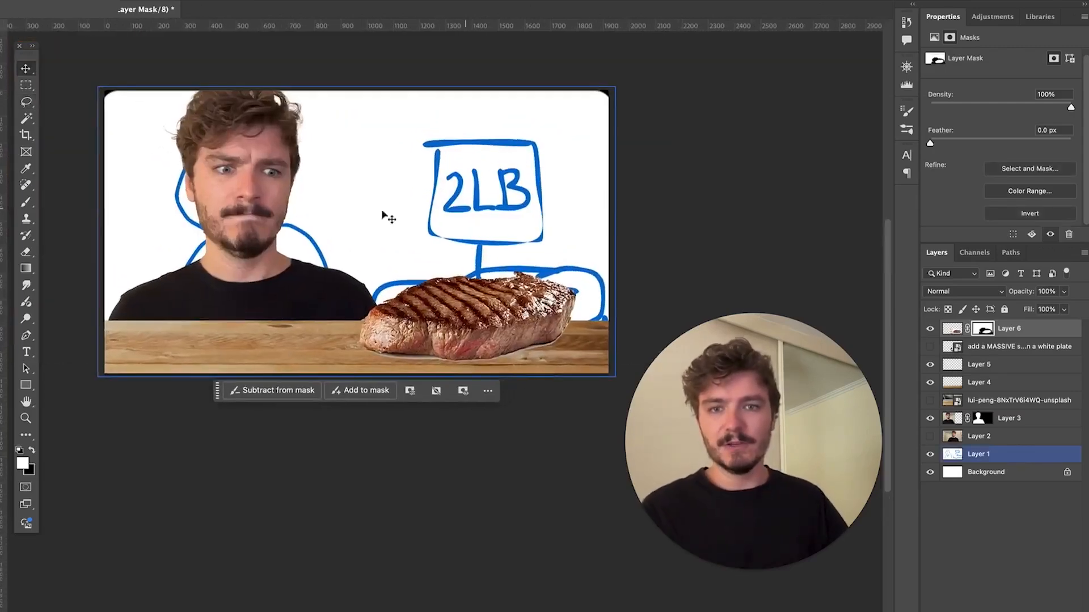
scroll(478, 209, "up", 2)
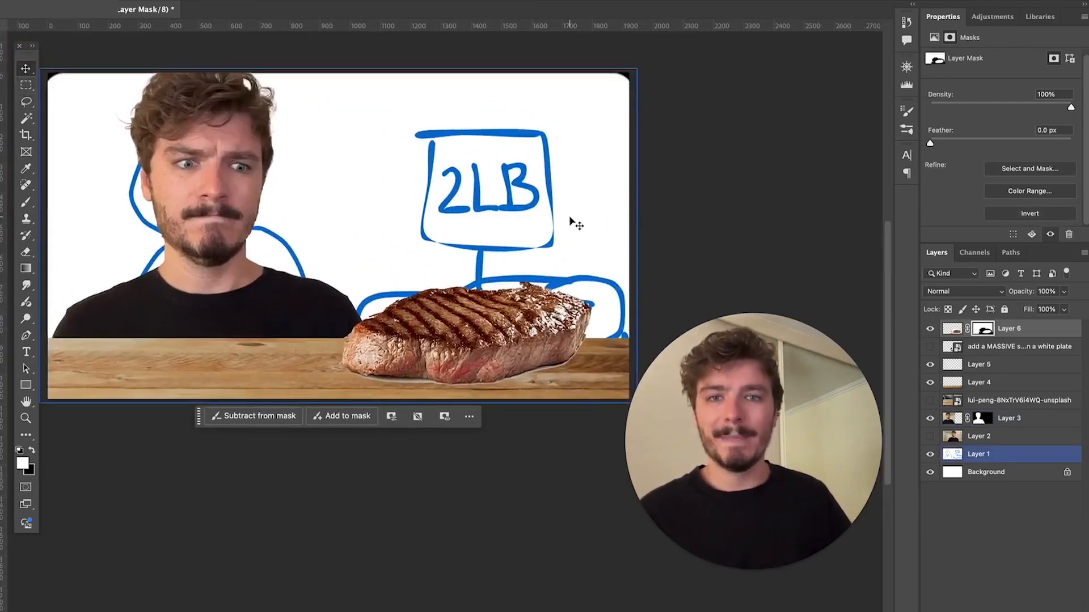
key("u")
scroll(594, 127, "up", 1)
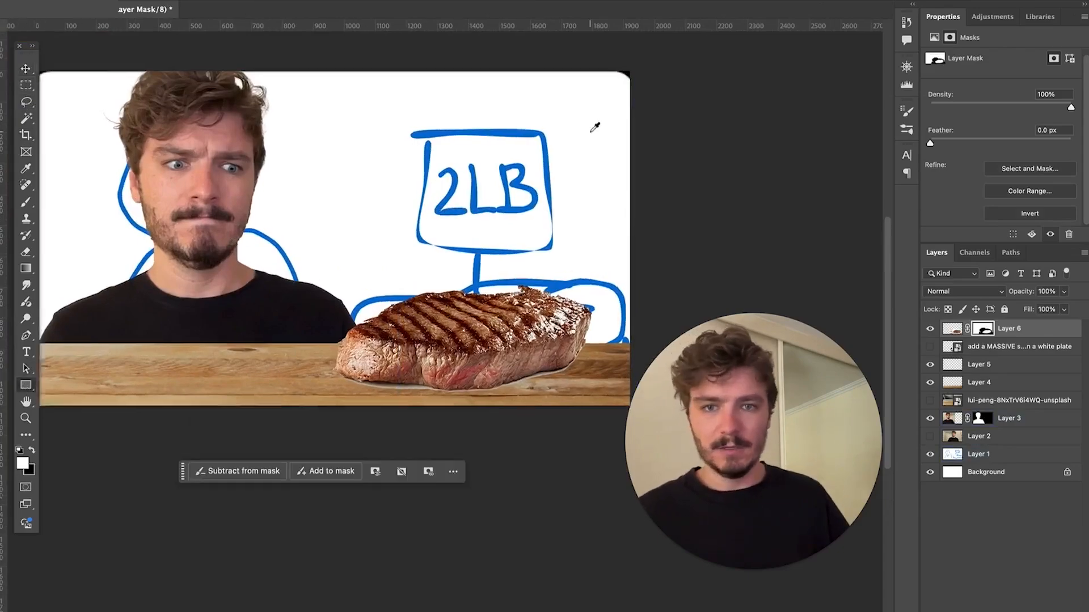
scroll(594, 128, "up", 2)
left_click_drag(351, 130, 558, 268)
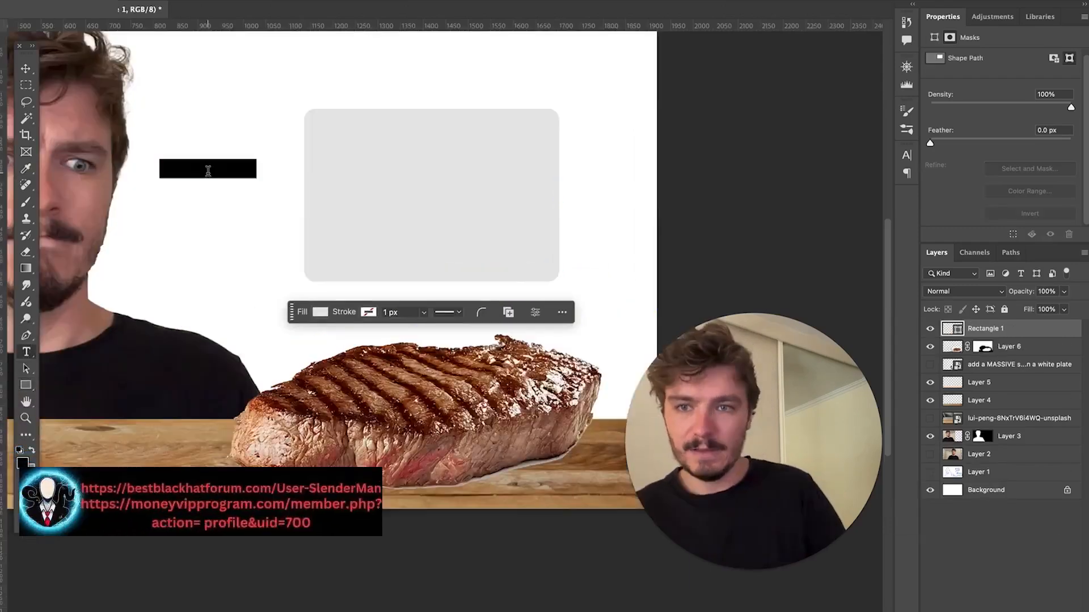
- Add the text "2lb" in black Inter SemiBold, enlarge it to about 253 pt and centre it on the grey sign
key("BackSpace")
type("2lb")
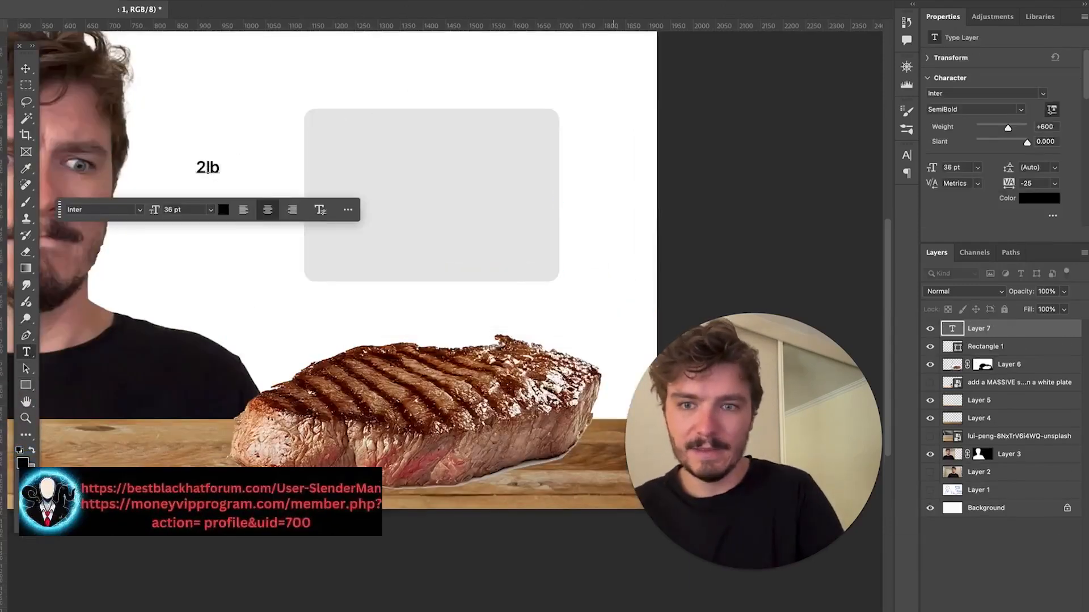
key("ctrl+t")
left_click_drag(219, 190, 357, 300)
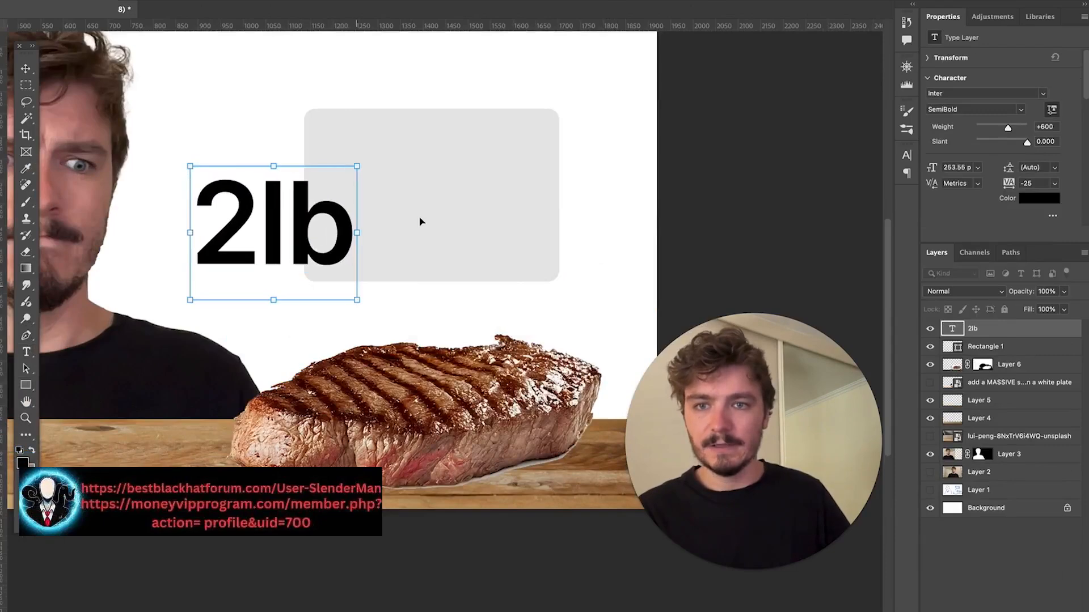
left_click_drag(329, 214, 462, 175)
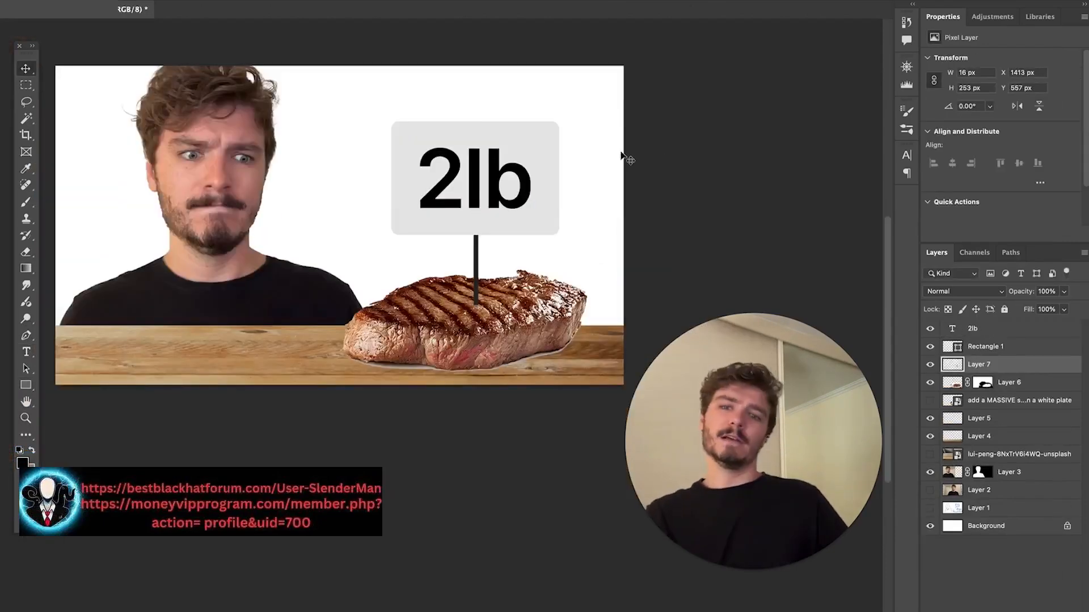
- Apply a Bevel & Emboss layer style to the grey sign rectangle
left_click(474, 170)
scroll(474, 165, "up", 1)
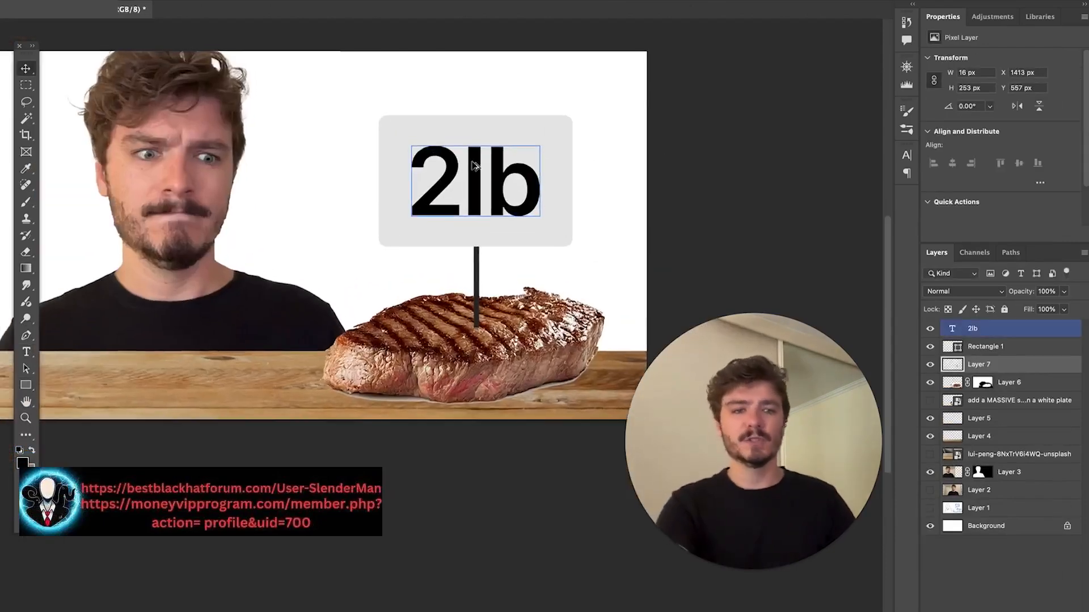
scroll(452, 255, "up", 1)
left_click(564, 138)
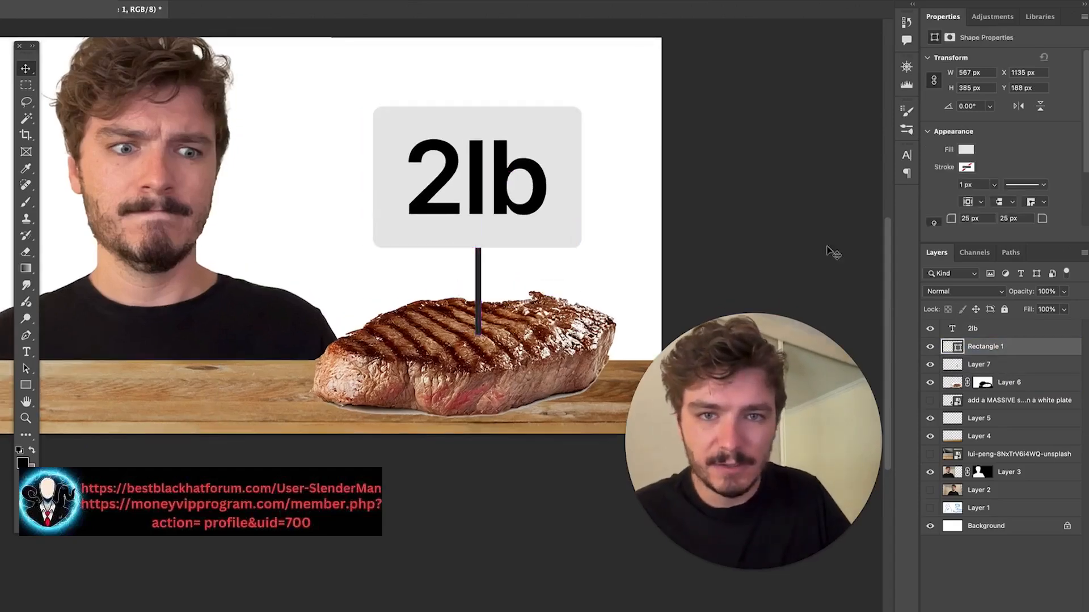
double_click(1037, 346)
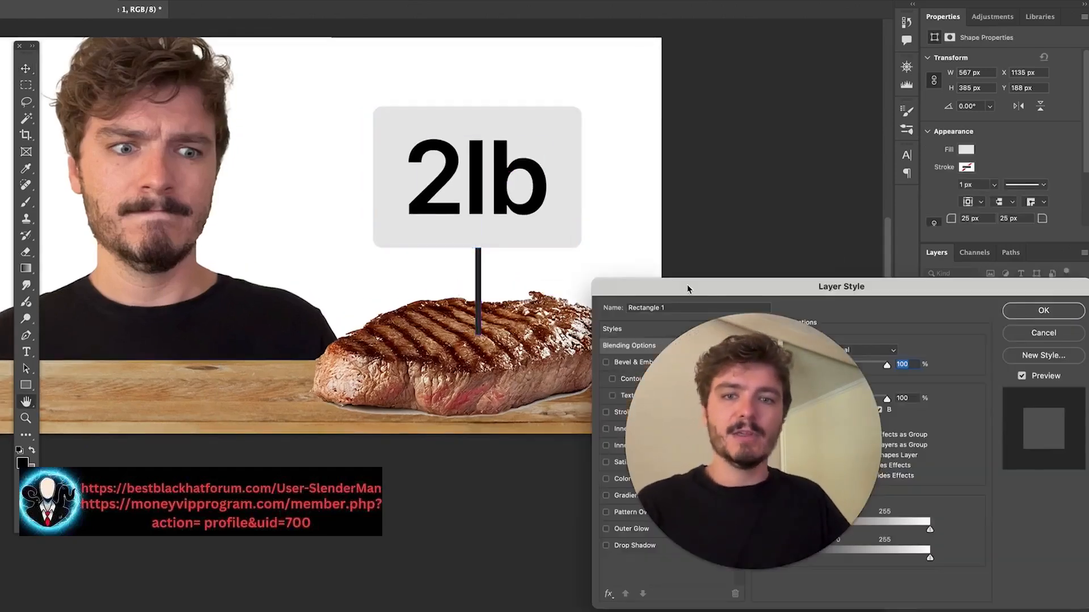
left_click_drag(687, 290, 593, 151)
left_click(546, 225)
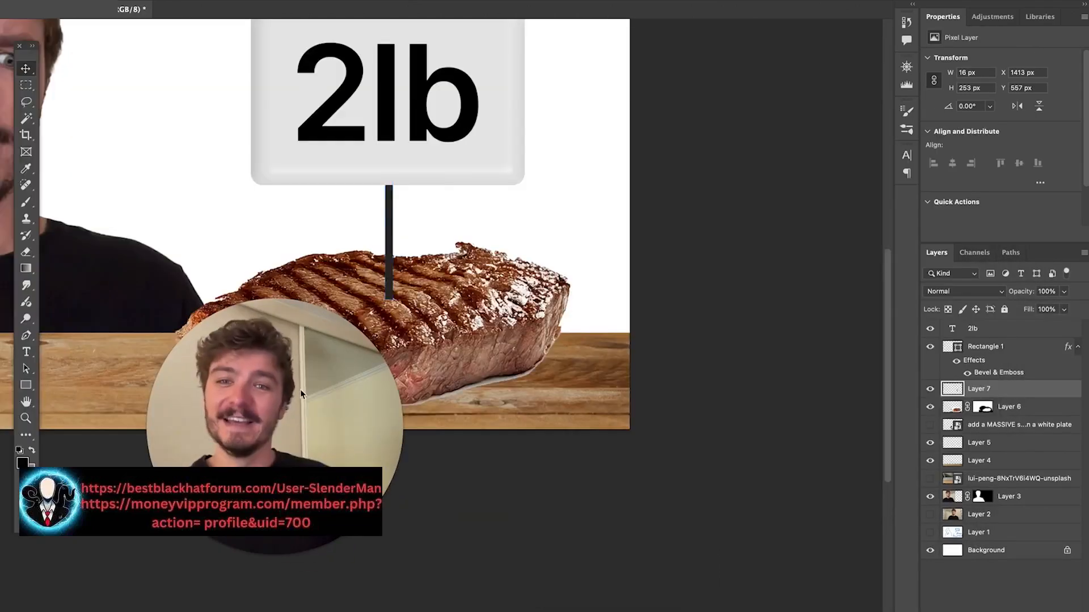
- Apply a Bevel & Emboss layer style to the thin black pole between the sign and the steak
scroll(390, 220, "up", 2)
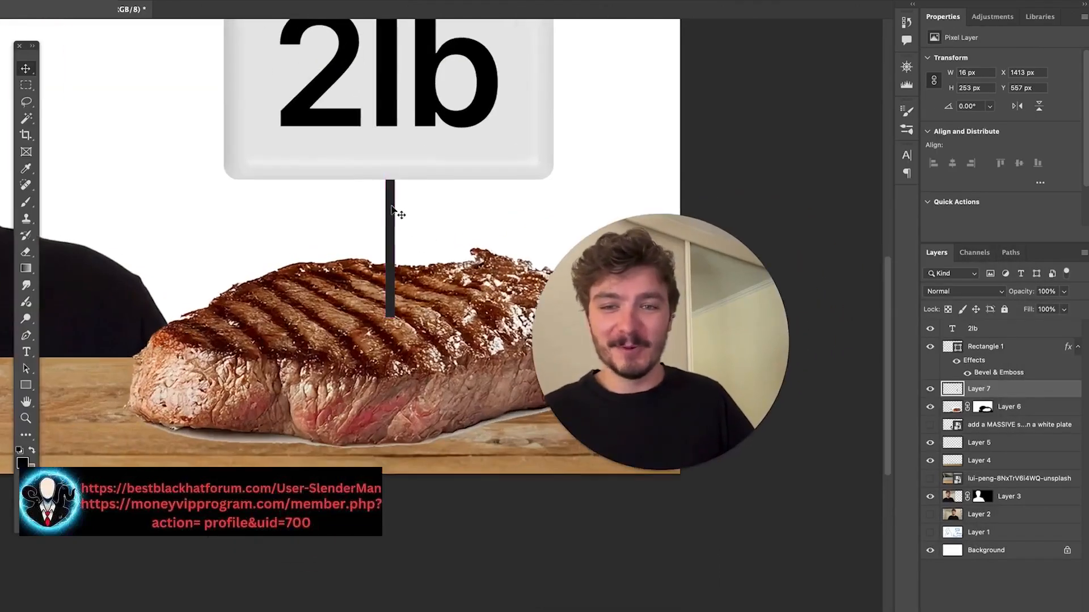
double_click(1015, 388)
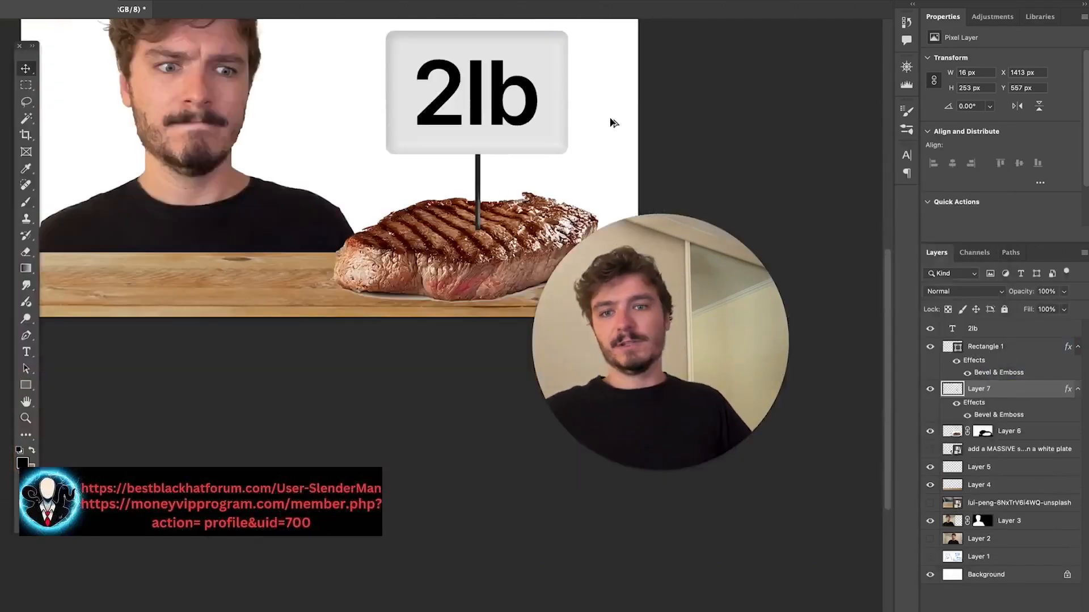
scroll(700, 165, "down", 3)
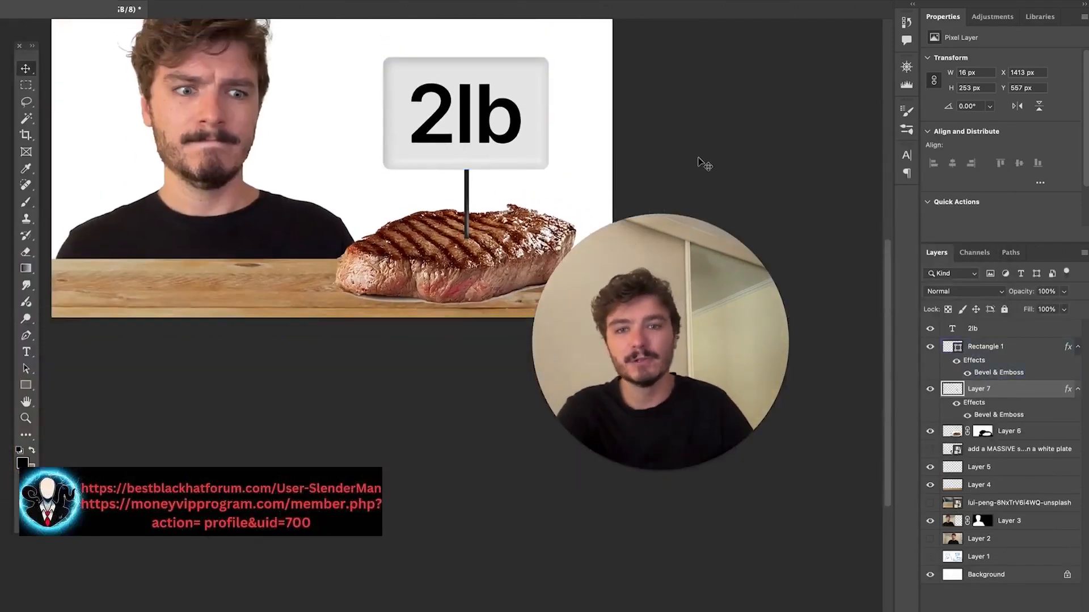
scroll(457, 419, "right", 3)
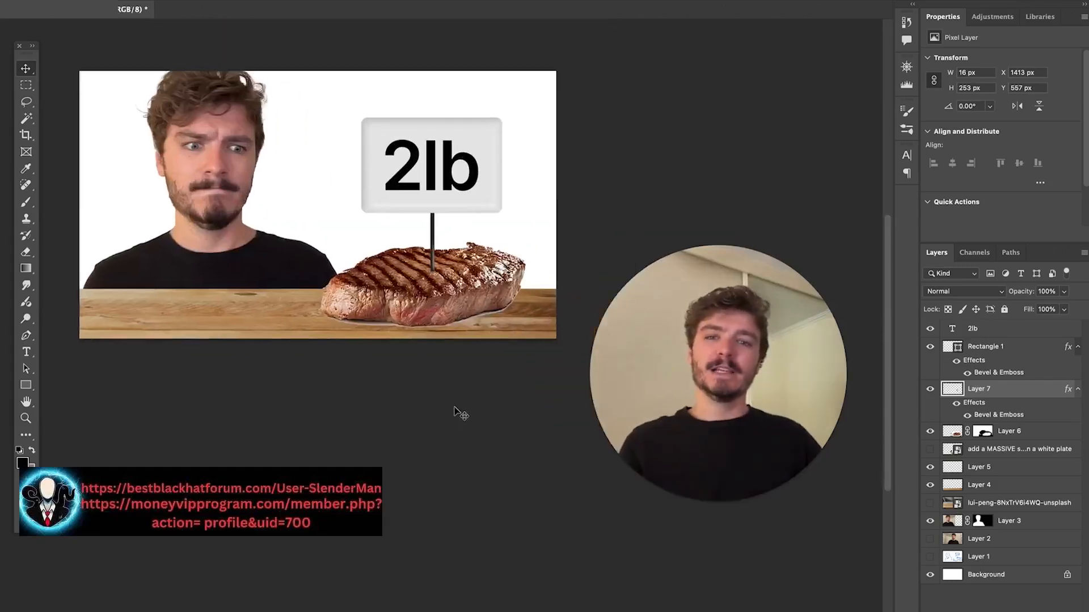
- Show the sketch layer, move it to the top of the layer stack to compare it with the composition, and hide it again
left_click(930, 557)
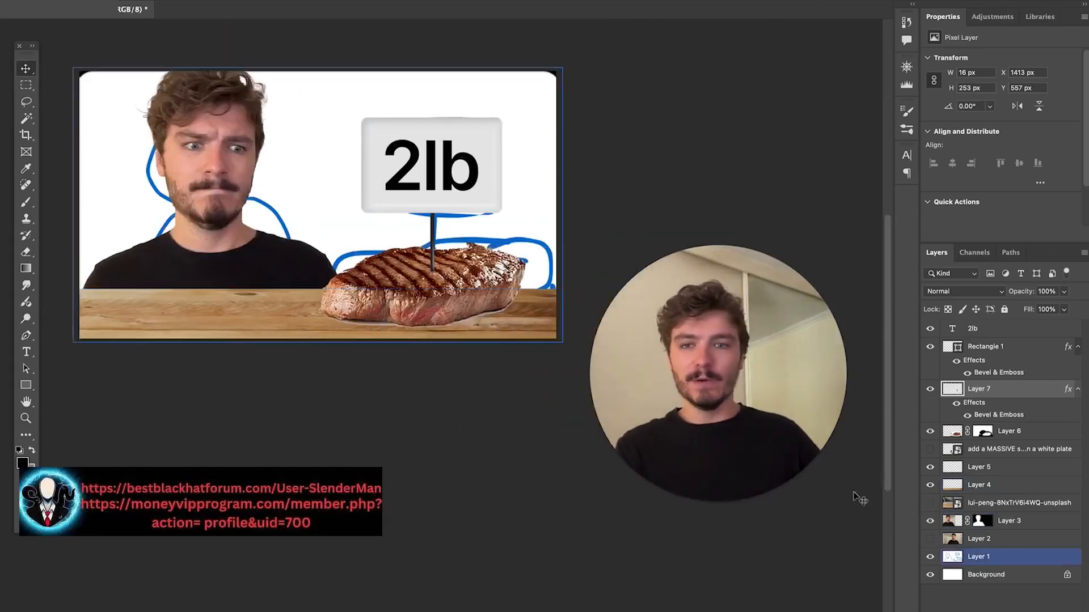
left_click_drag(975, 556, 958, 327)
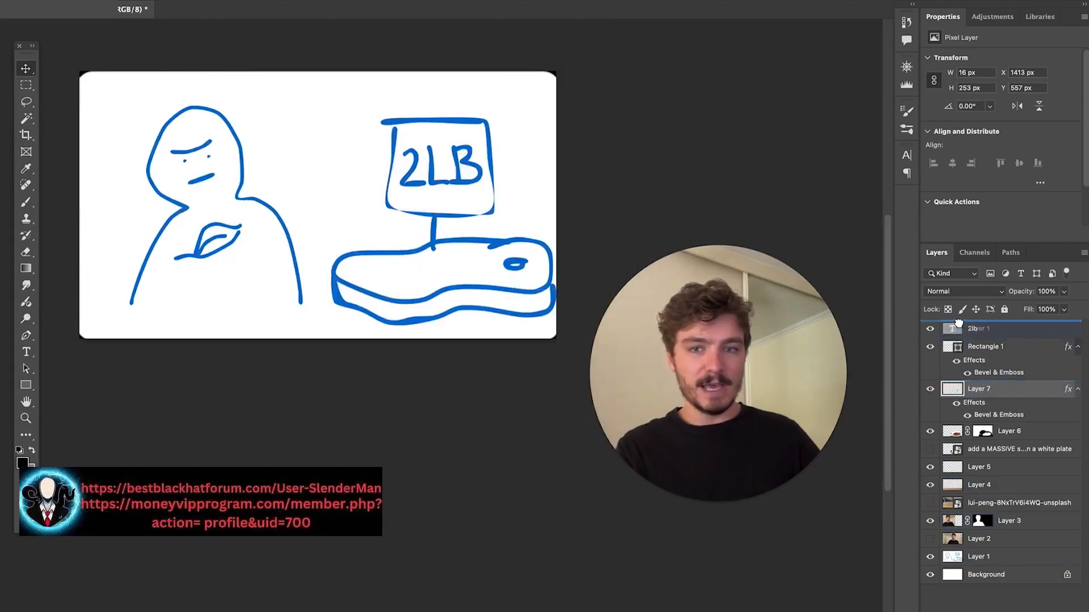
scroll(190, 202, "up", 2)
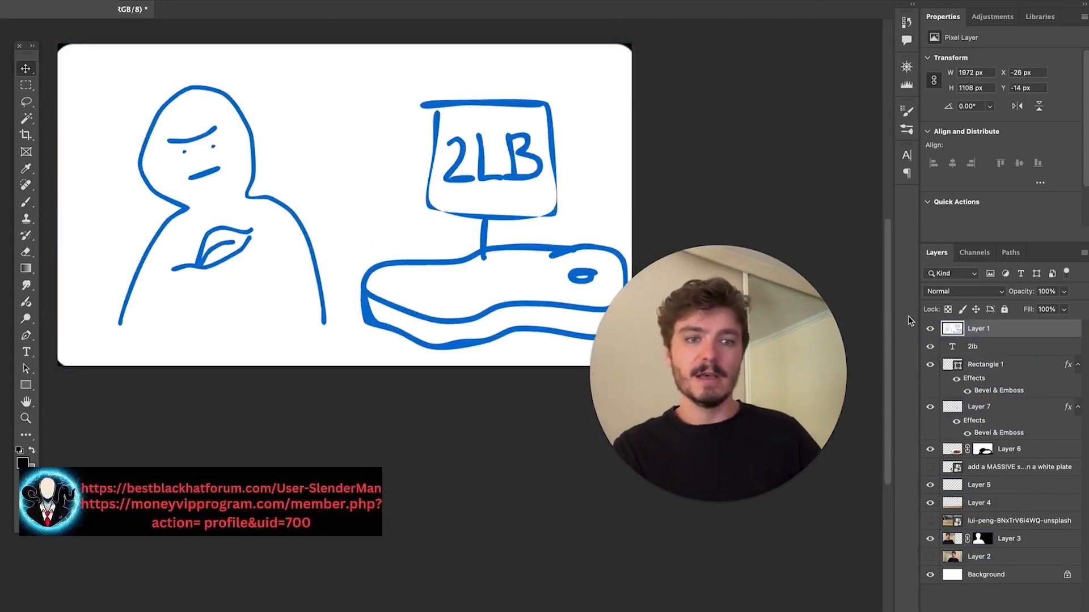
left_click(930, 328)
- Add a mask to the tabletop layer and cut away its end in front of the man along a diagonal with the Polygonal Lasso
left_click(222, 259)
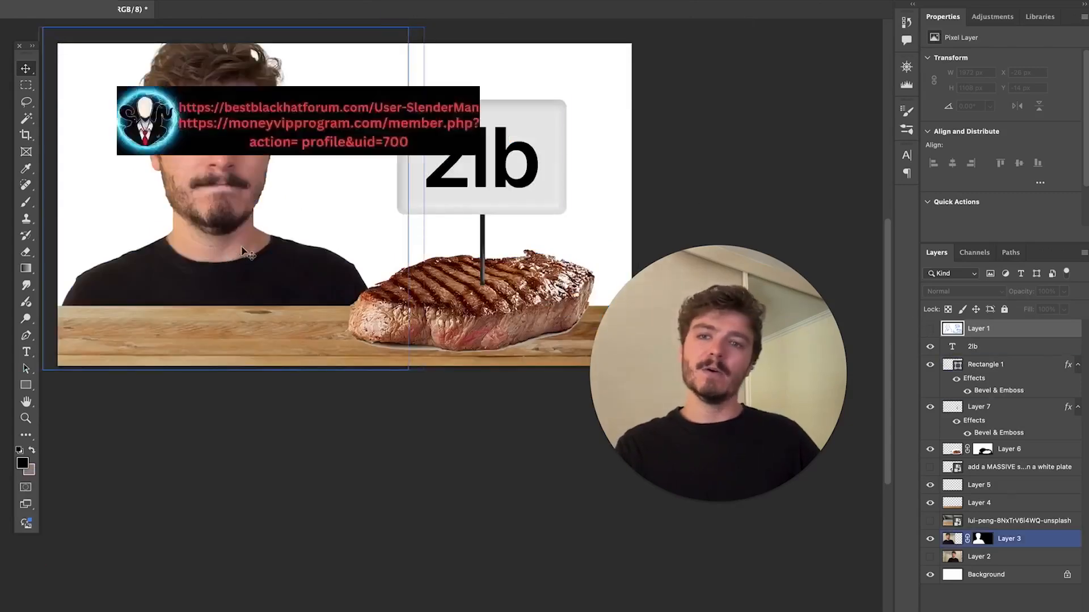
left_click(227, 340)
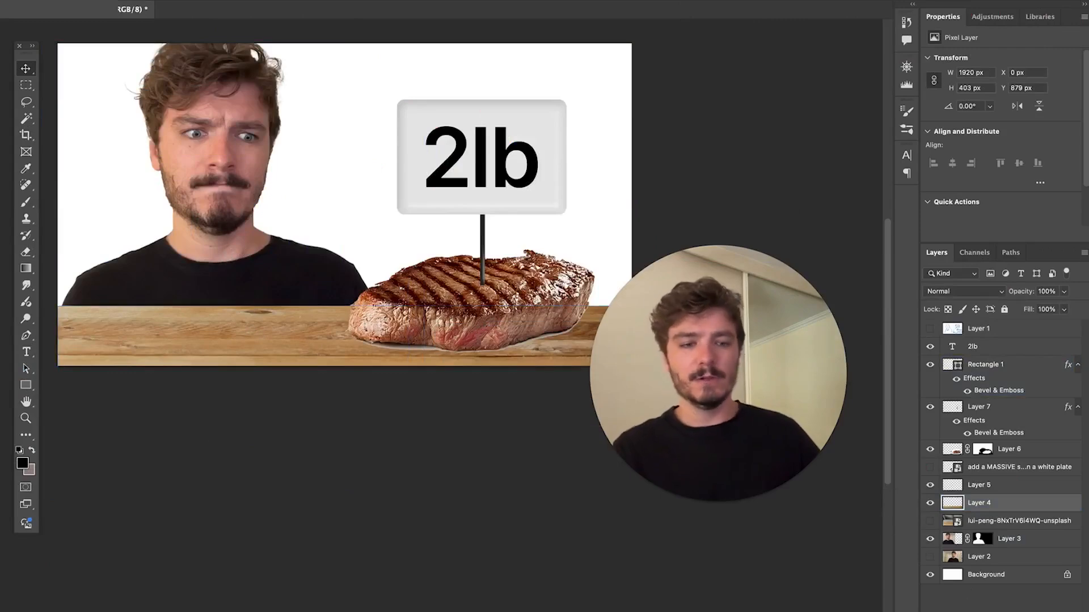
right_click(26, 101)
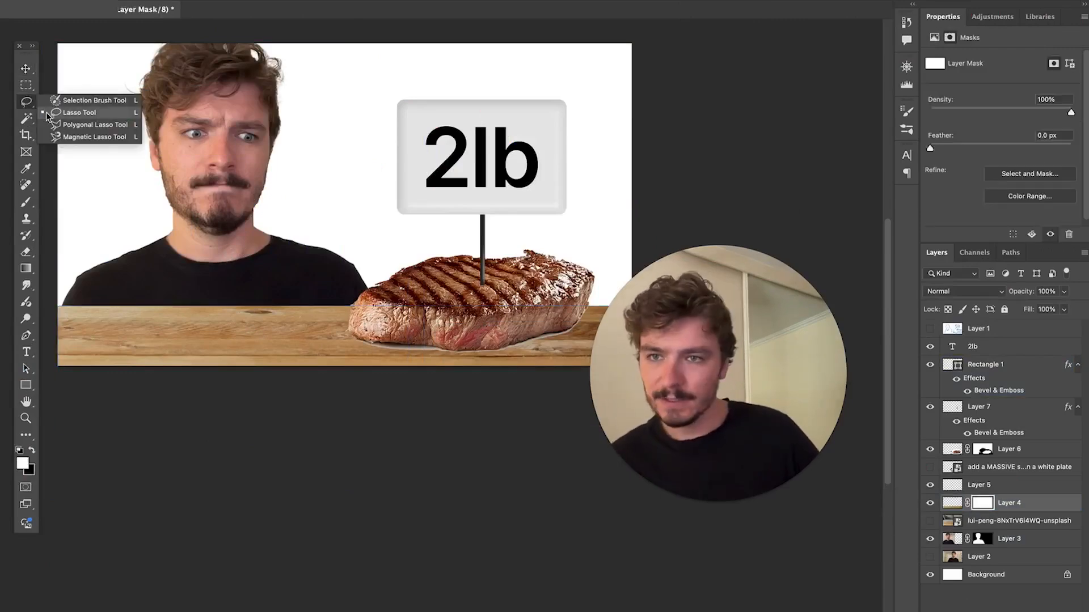
left_click(74, 125)
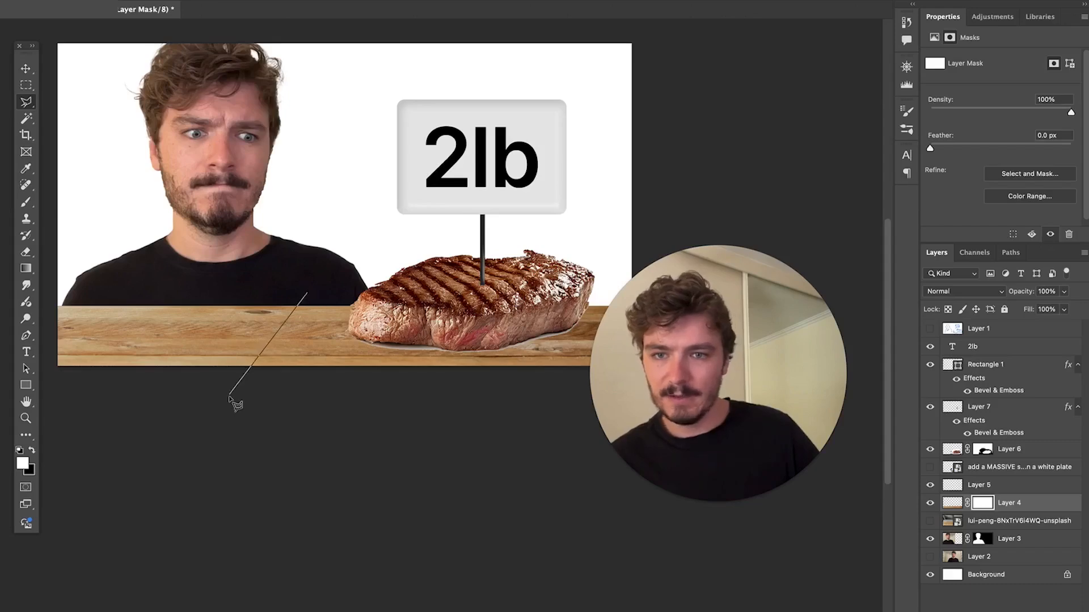
double_click(90, 389)
key("Delete")
key("ctrl+d")
- Lasso the chest area of the black shirt, generate "add a plant icon embroidded onto the tshirt" and choose the third variation
key("m")
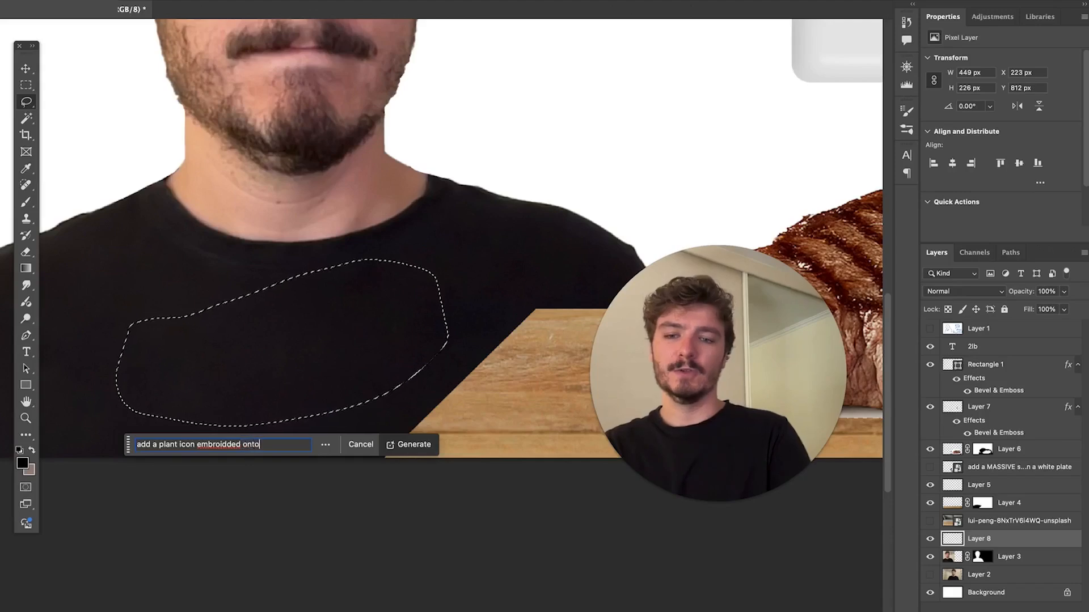
type("tshirt")
key("Return")
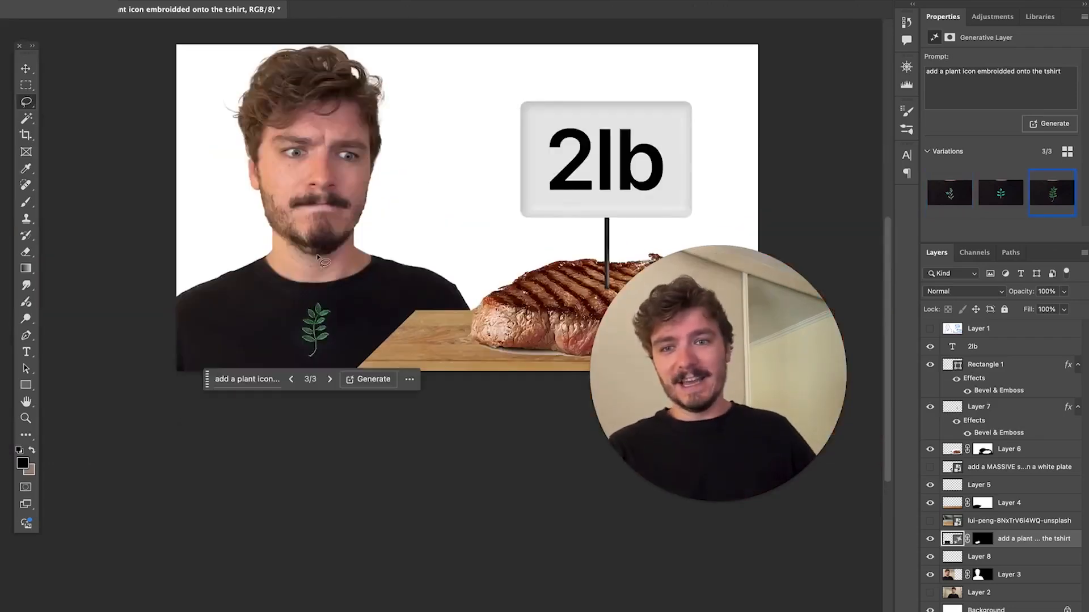
- Enlarge and tilt the embroidered plant, mask away the shirt patch around it and adjust its size and position on the chest
scroll(278, 283, "up", 3)
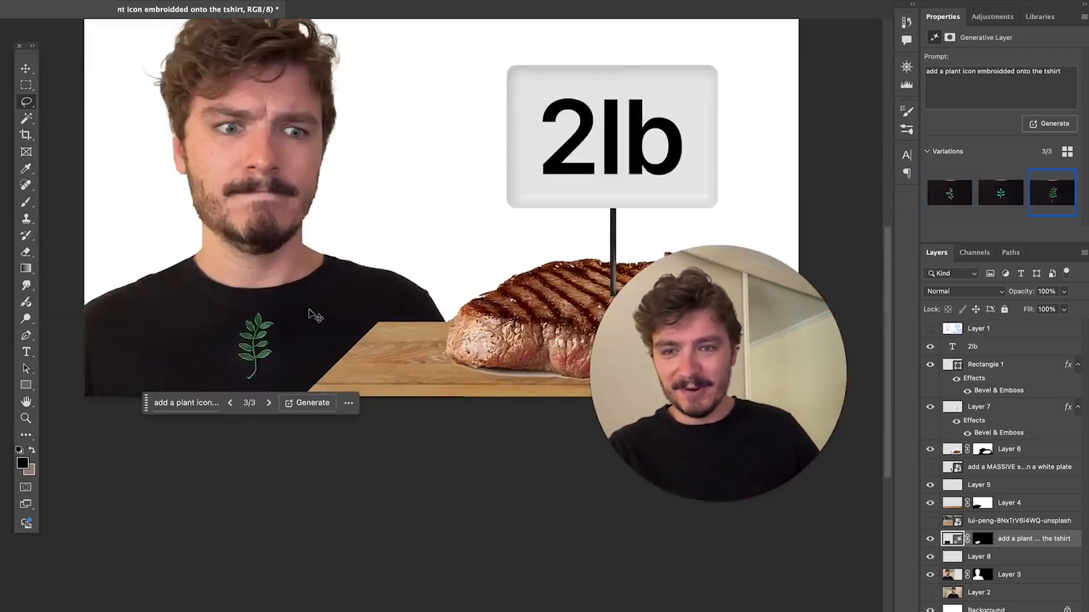
left_click_drag(394, 255, 179, 153)
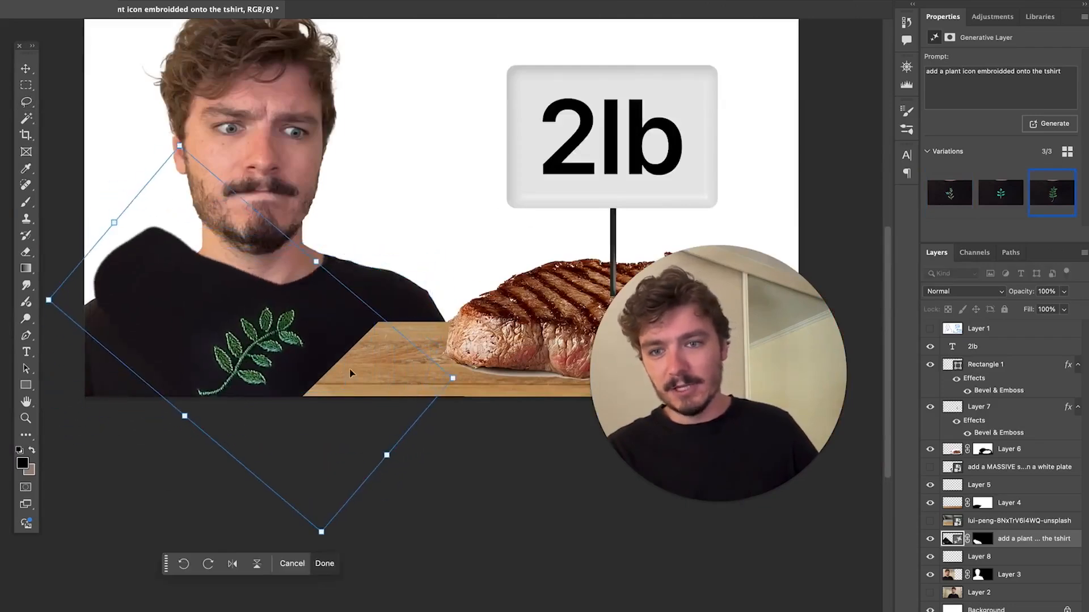
left_click_drag(303, 346, 304, 287)
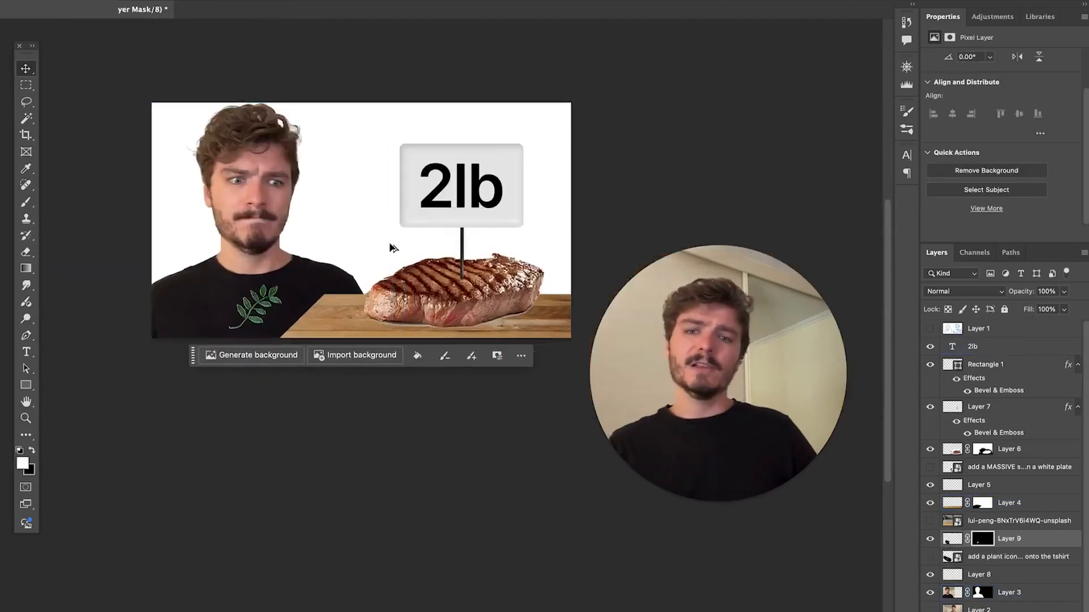
scroll(244, 310, "up", 3)
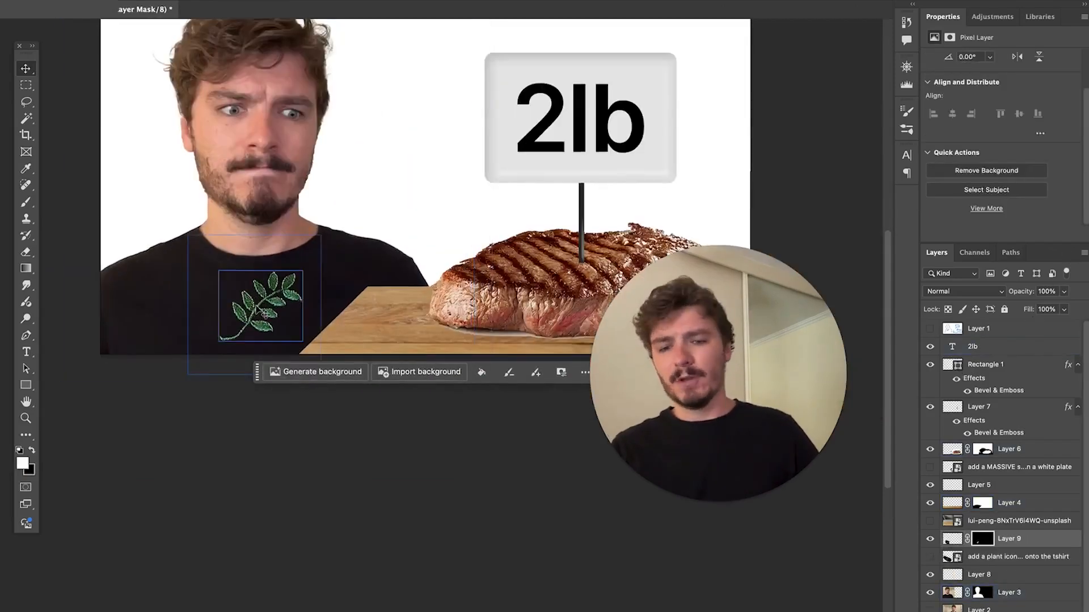
key("ctrl+t")
key("Return")
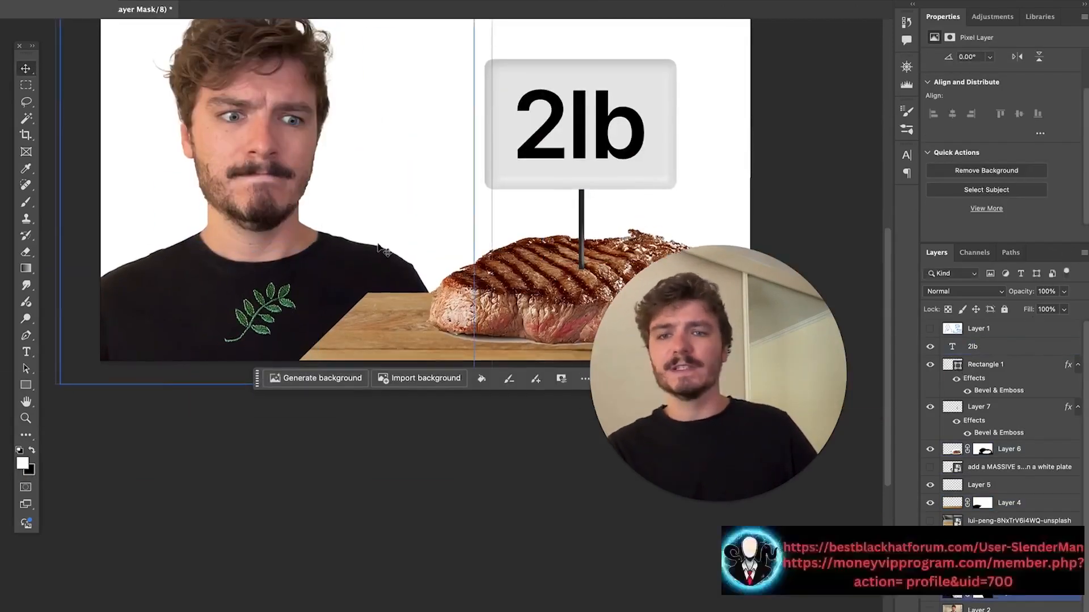
scroll(340, 226, "down", 4)
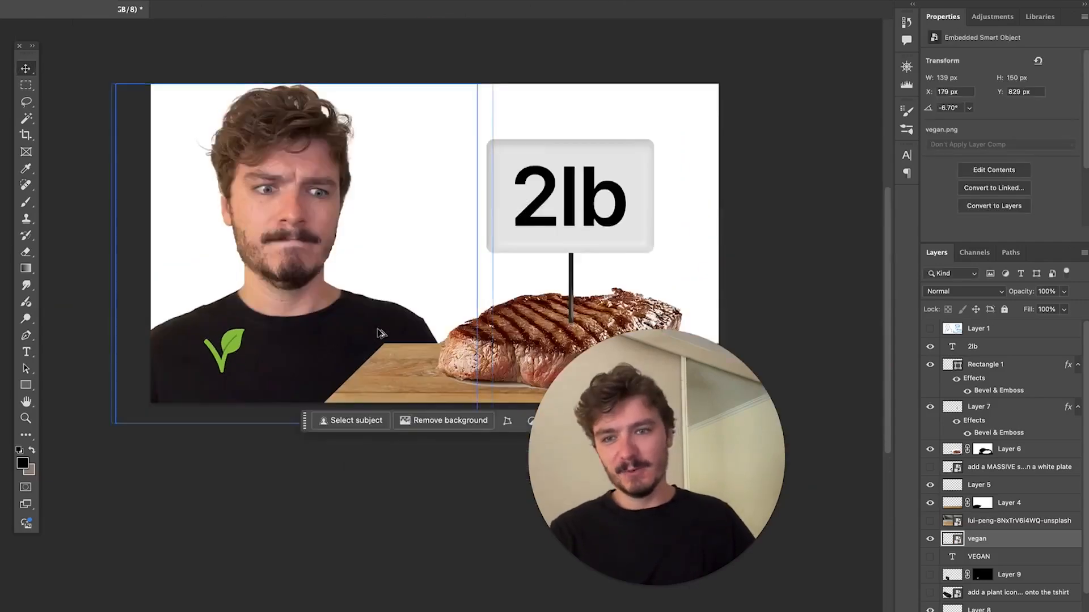
scroll(265, 365, "up", 5)
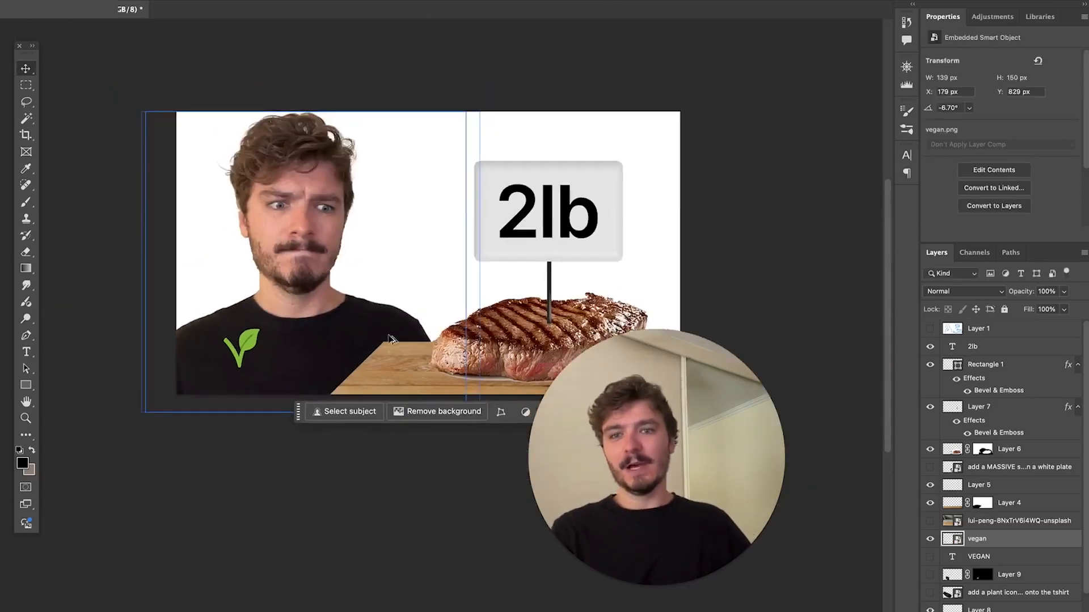
- Set the blend mode of the green vegan logo on the shirt to Dissolve
left_click(957, 296)
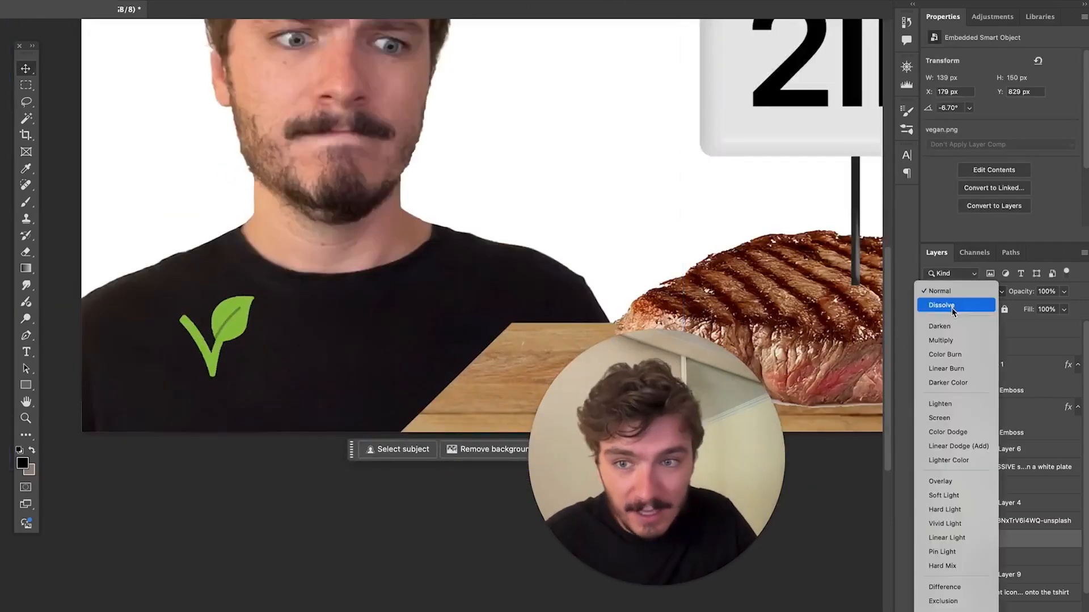
key("Escape")
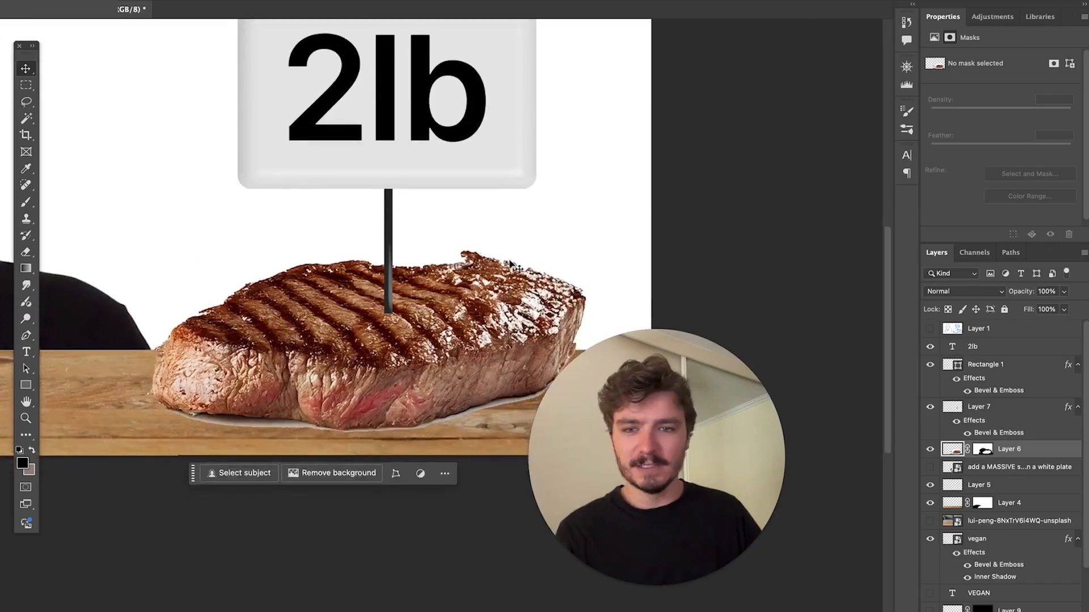
- Trim the plate remnant from the steak's mask and add a blurred black shadow under the steak on a new layer beneath it
scroll(431, 318, "down", 2)
scroll(354, 378, "up", 3)
scroll(354, 377, "down", 2)
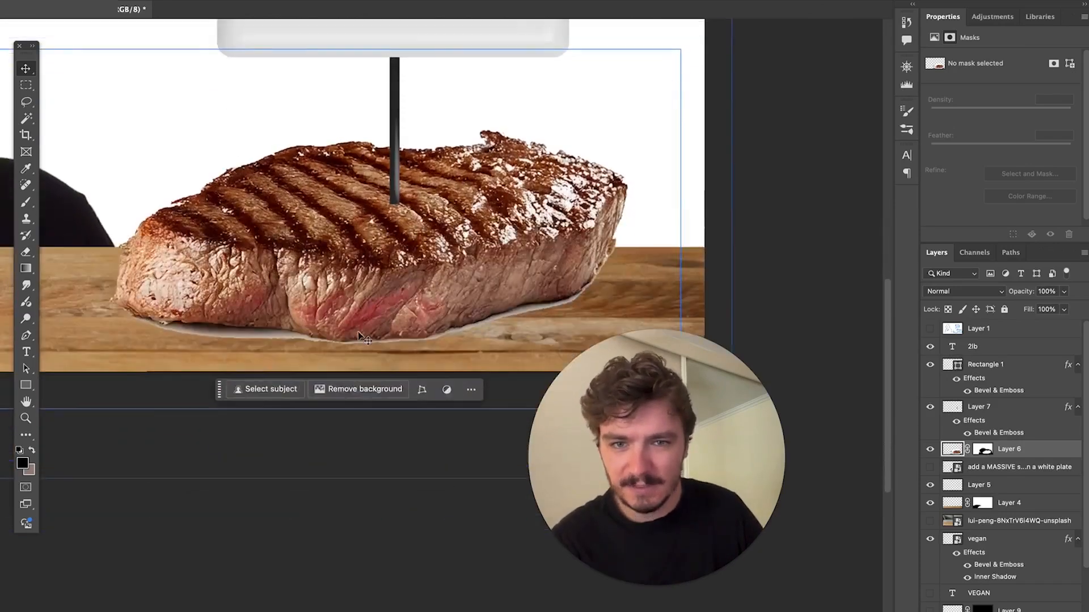
left_click(984, 449)
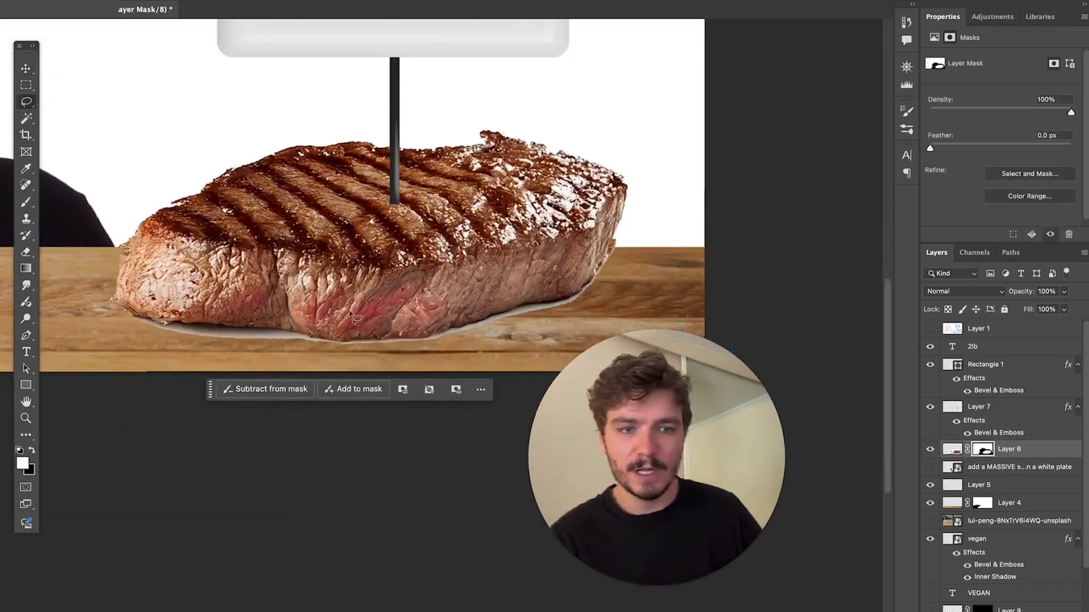
scroll(363, 317, "up", 2)
left_click_drag(74, 304, 76, 301)
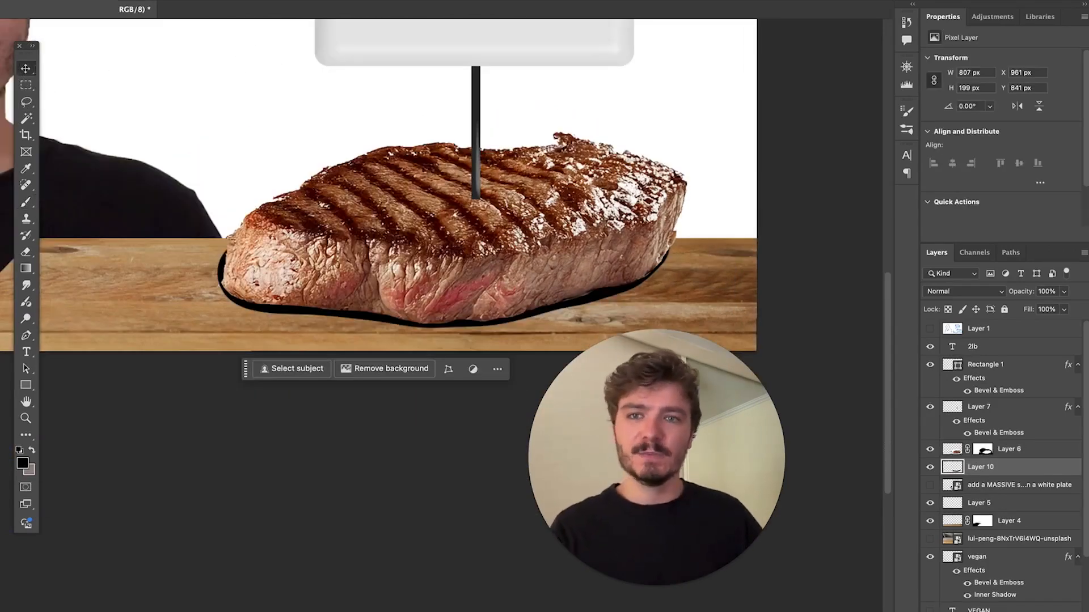
left_click(309, 0)
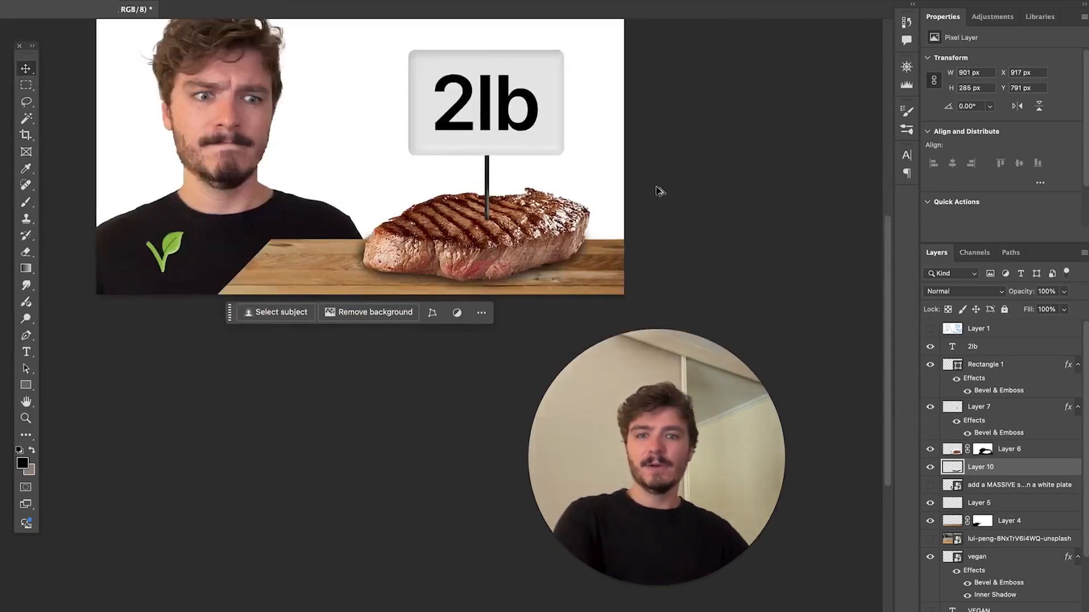
scroll(657, 190, "up", 2)
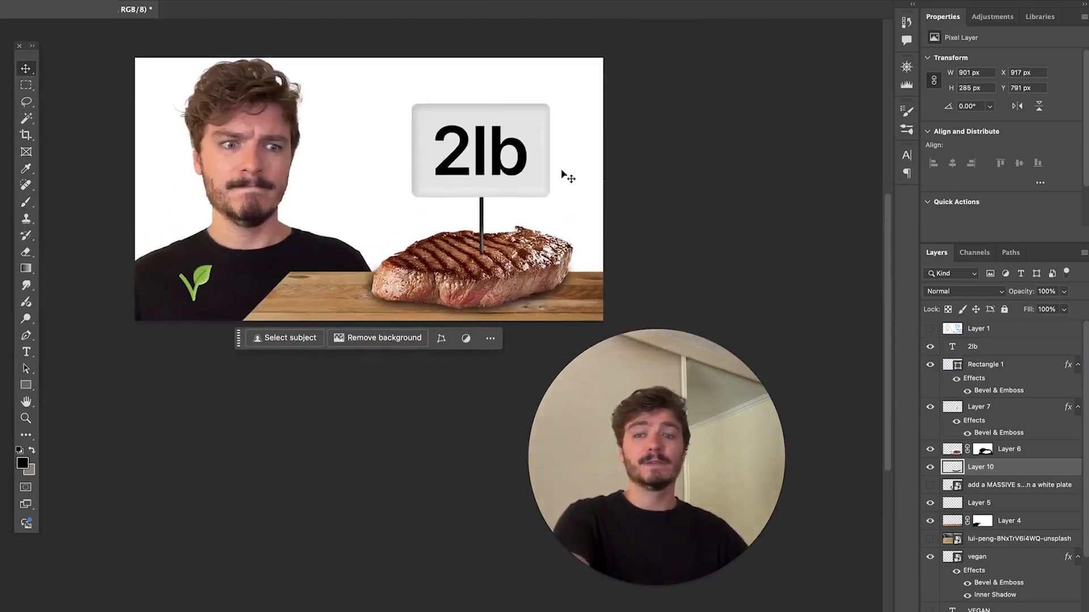
left_click(476, 156)
left_click(739, 165)
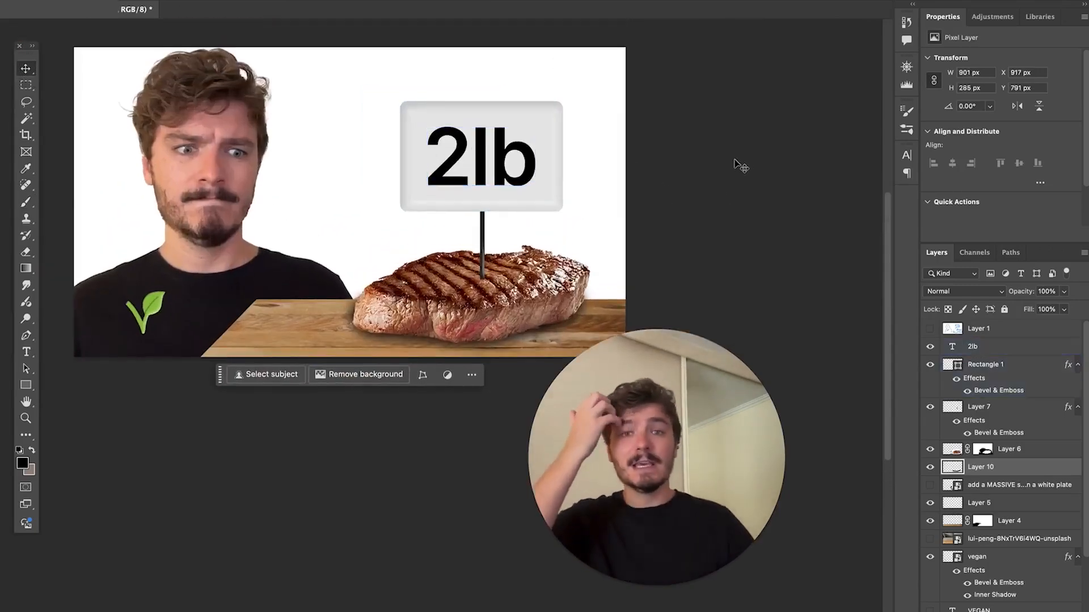
scroll(510, 135, "up", 1)
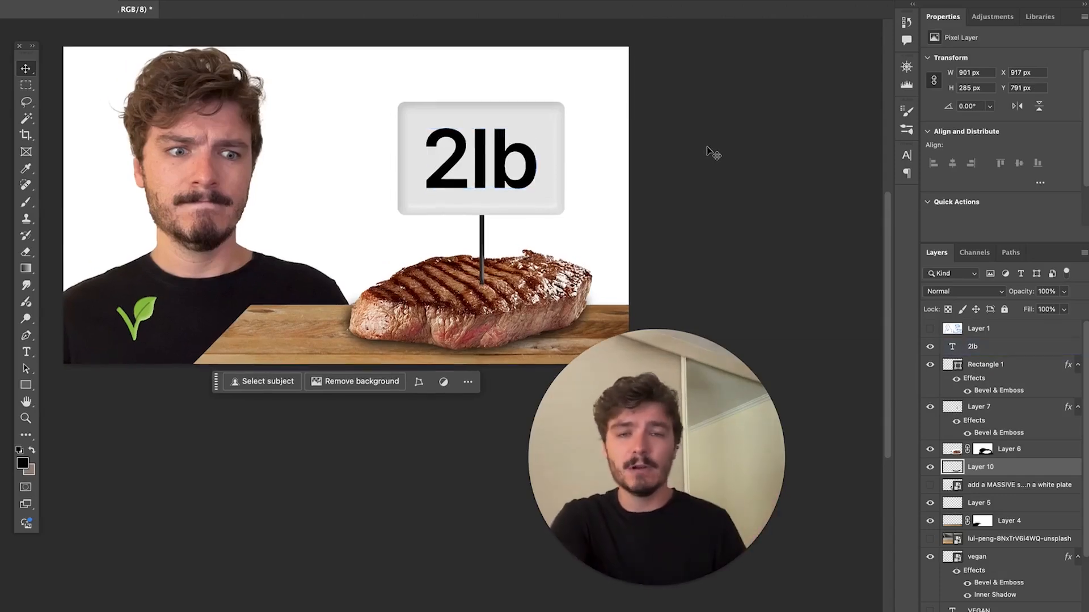
scroll(809, 170, "left", 3)
scroll(809, 170, "up", 1)
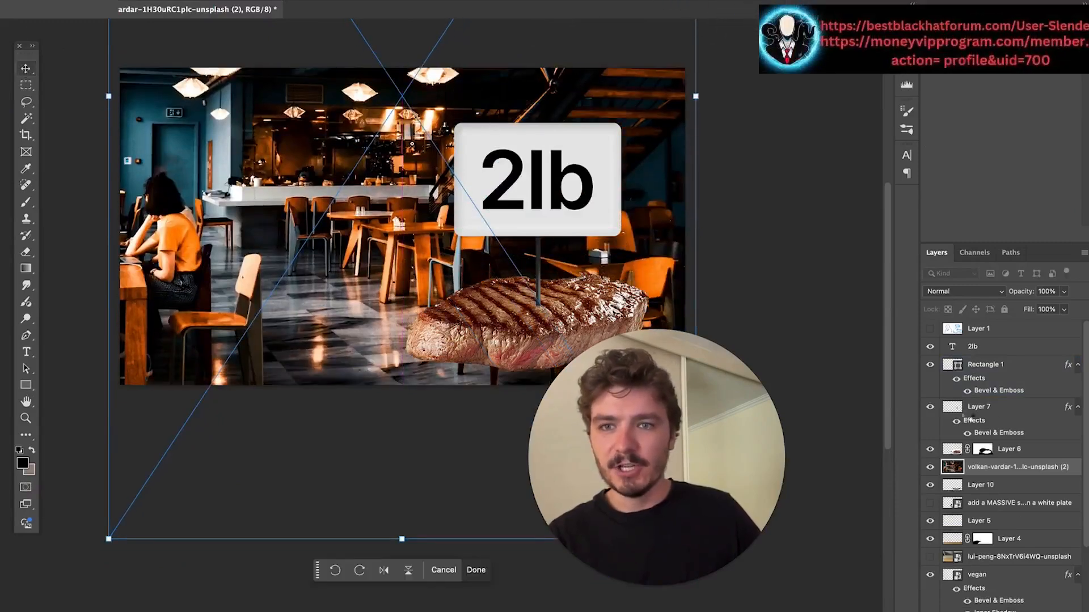
- Move the placed restaurant photo behind the man's layer and apply a Gaussian Blur of 8.2 pixels
key("Return")
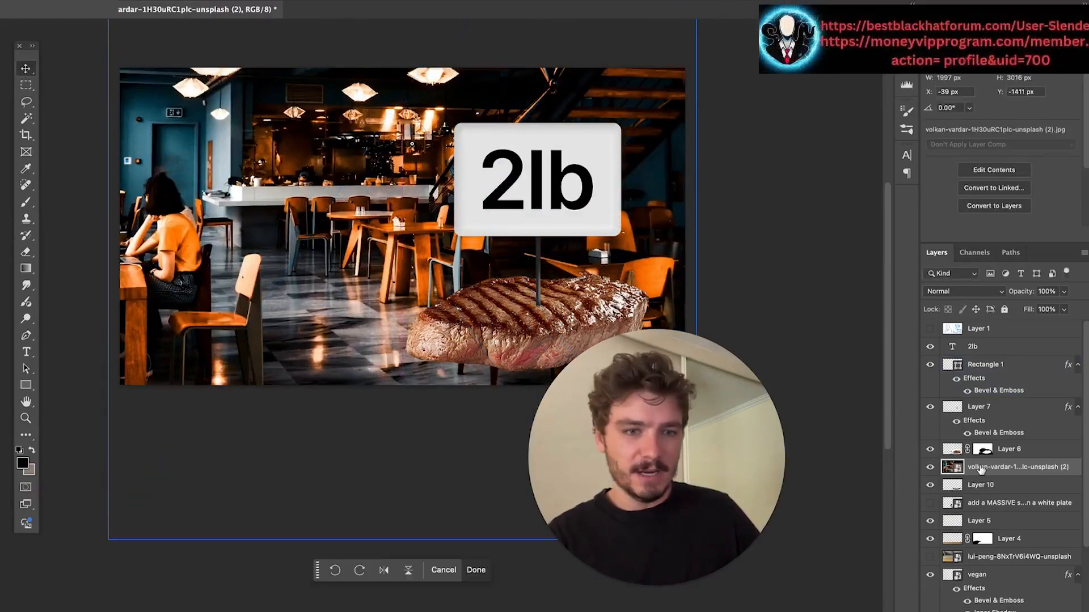
left_click_drag(998, 467, 1001, 590)
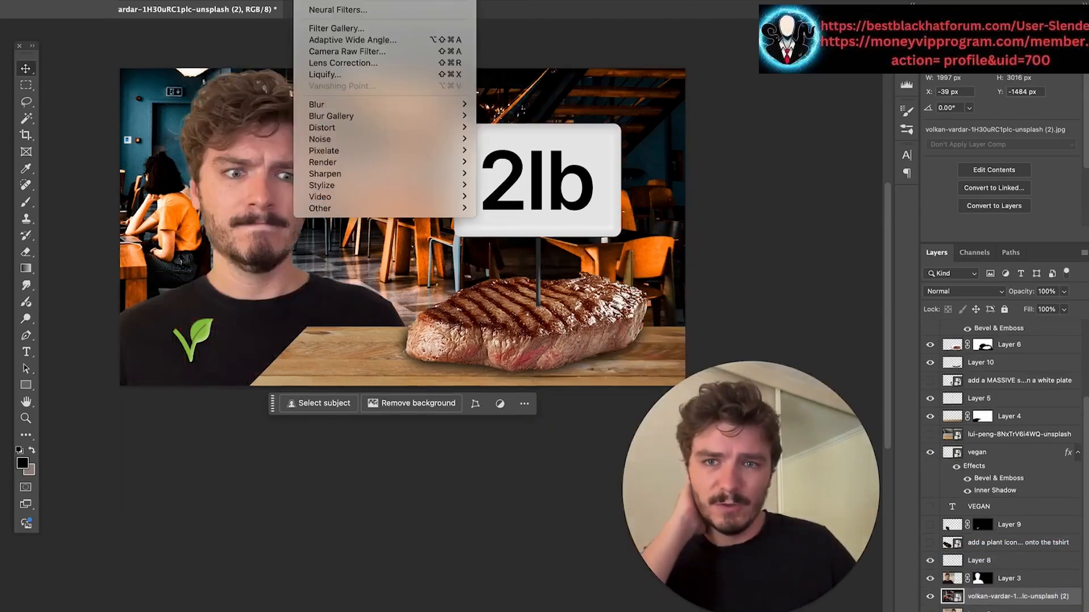
left_click(510, 150)
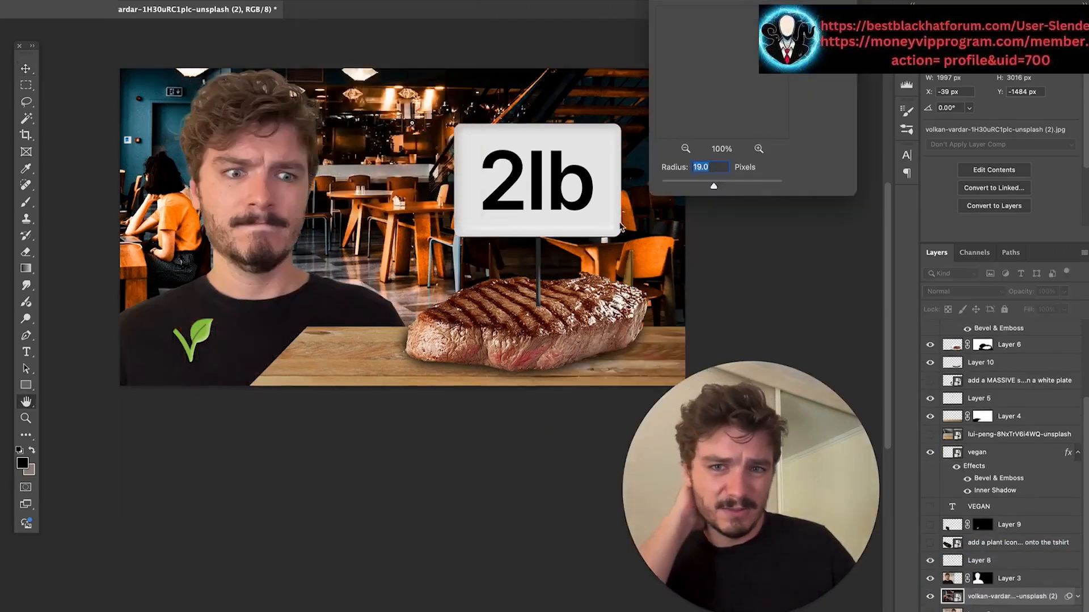
left_click_drag(714, 186, 703, 186)
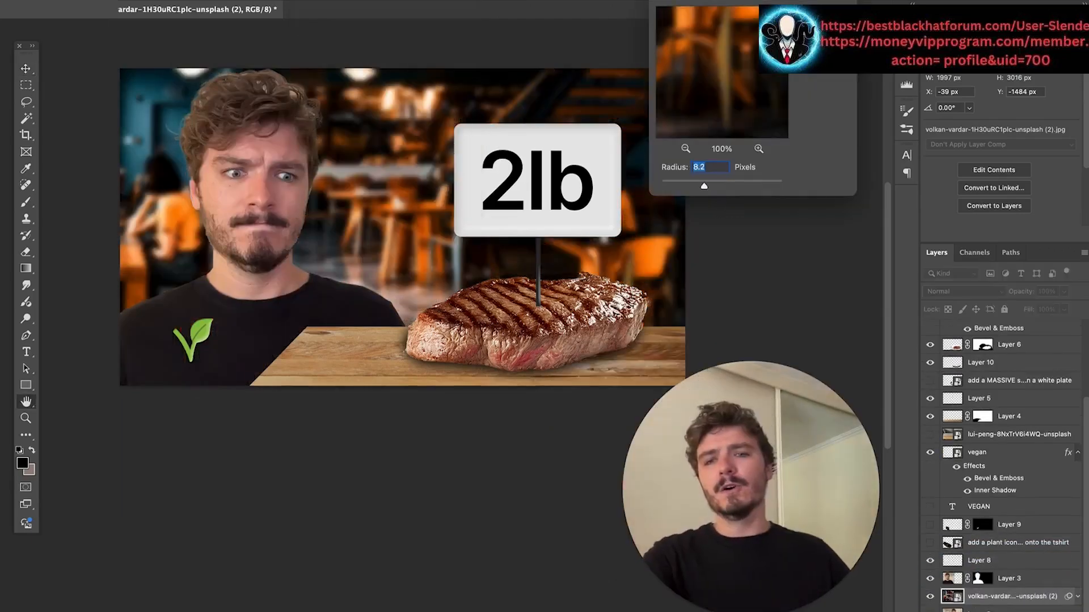
key("Return")
- Enlarge the blurred restaurant background to 2651 by 4004 px and shift it slightly left
key("ctrl+t")
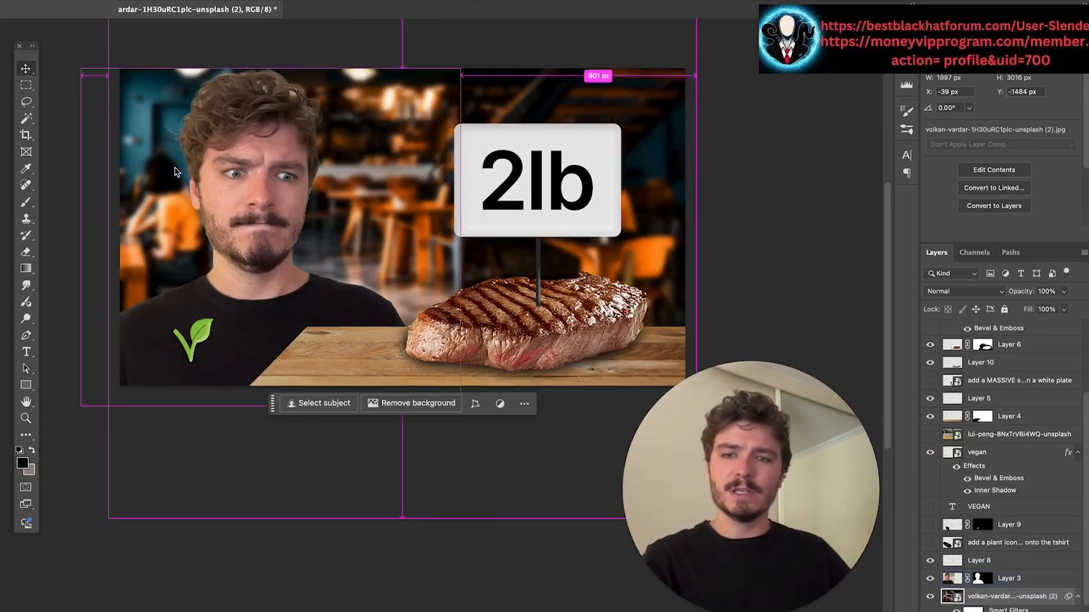
left_click(498, 226)
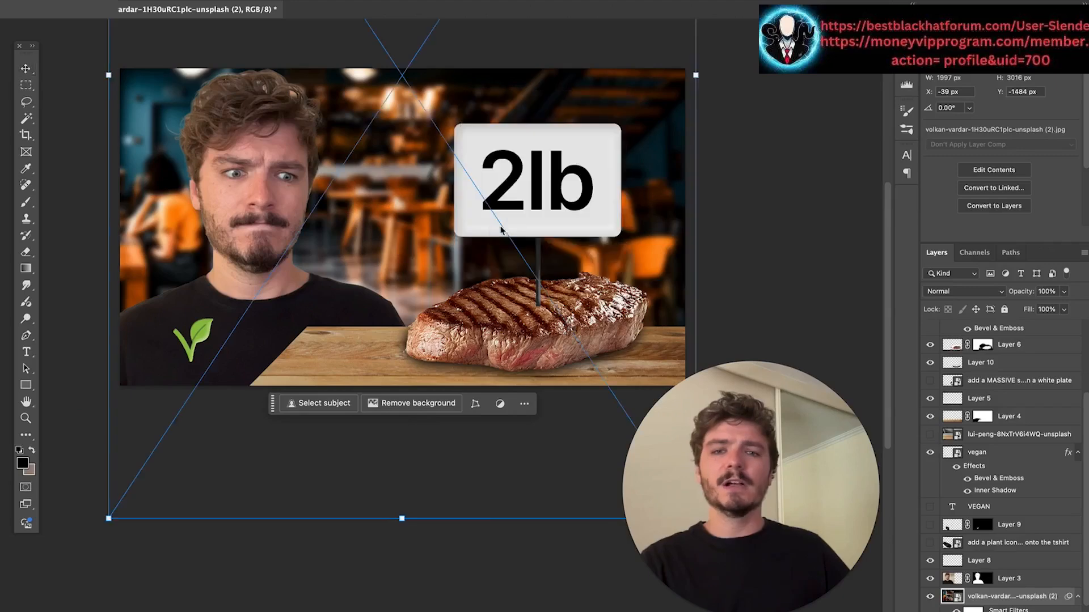
scroll(269, 194, "down", 2)
left_click_drag(176, 134, 76, 128)
key("Return")
scroll(363, 182, "up", 3)
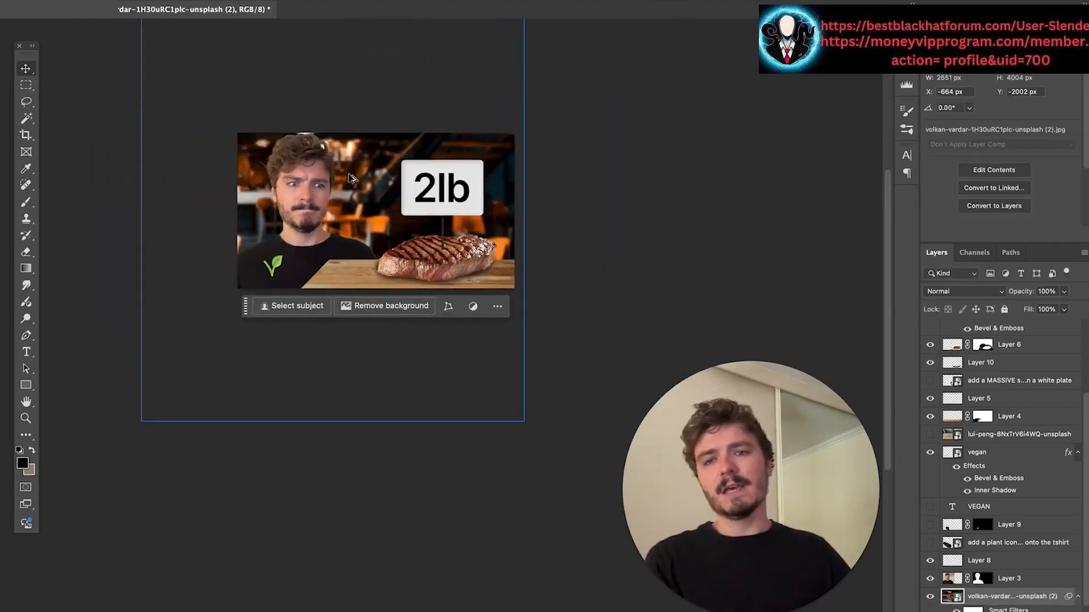
left_click_drag(363, 182, 350, 170)
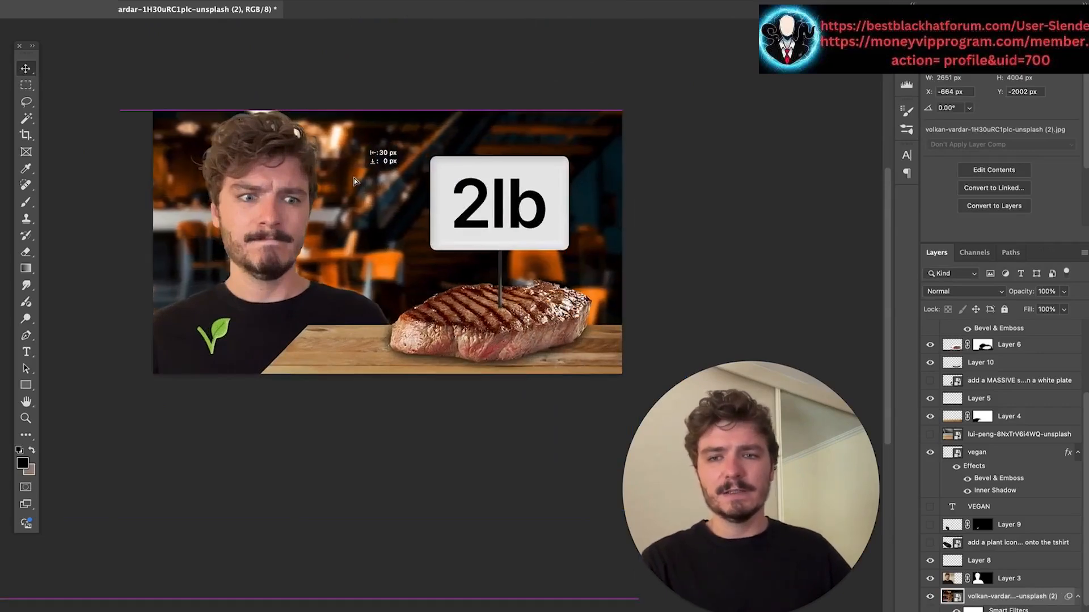
- Darken the restaurant background with Brightness/Contrast, using brightness -95 and contrast -4
scroll(397, 124, "down", 2)
key("ctrl+shift+b")
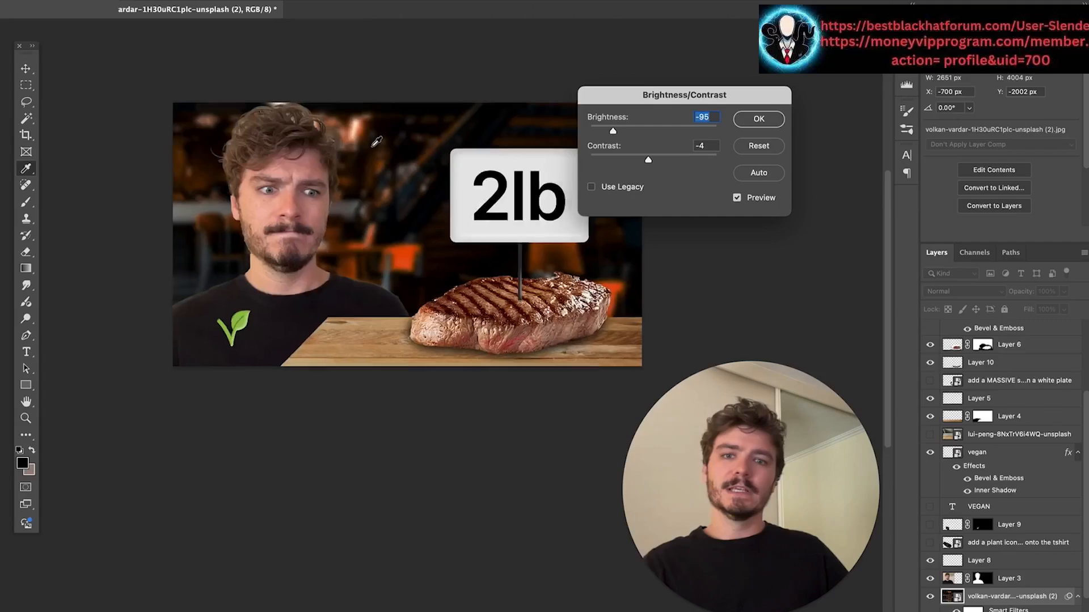
scroll(414, 126, "down", 2)
scroll(431, 148, "up", 3)
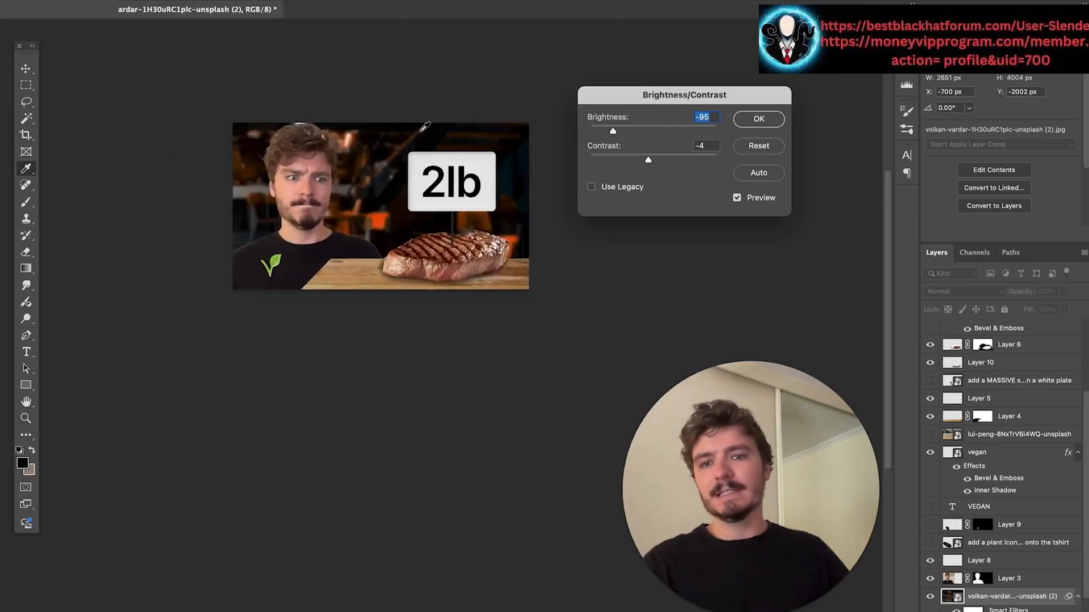
key("Return")
scroll(448, 227, "down", 3)
scroll(391, 267, "up", 3)
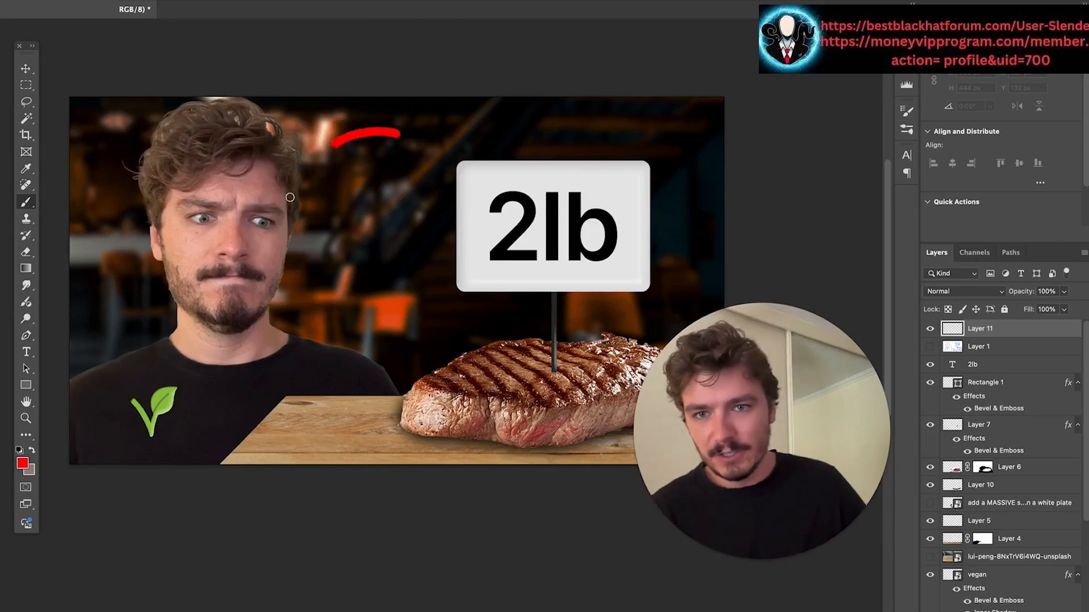
mouse_move(412, 285)
left_mouse_down()
mouse_move(426, 155)
mouse_move(392, 132)
left_mouse_up()
mouse_move(115, 153)
left_mouse_down()
mouse_move(82, 227)
mouse_move(133, 176)
left_mouse_up()
left_click_drag(570, 118, 579, 118)
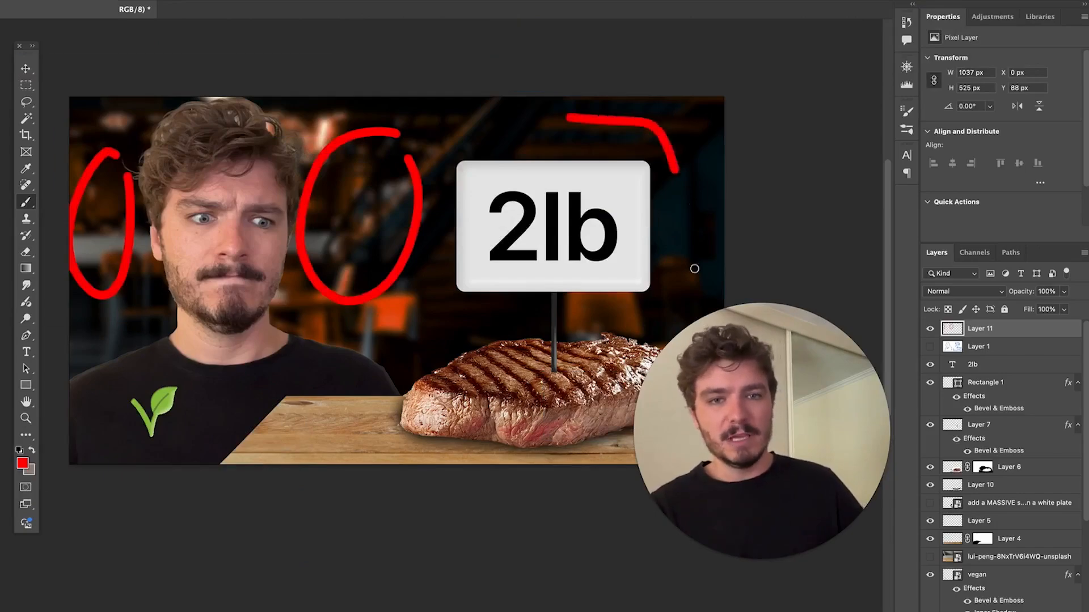
key("super+z")
key("super+z")
key("super+z")
key("super+z")
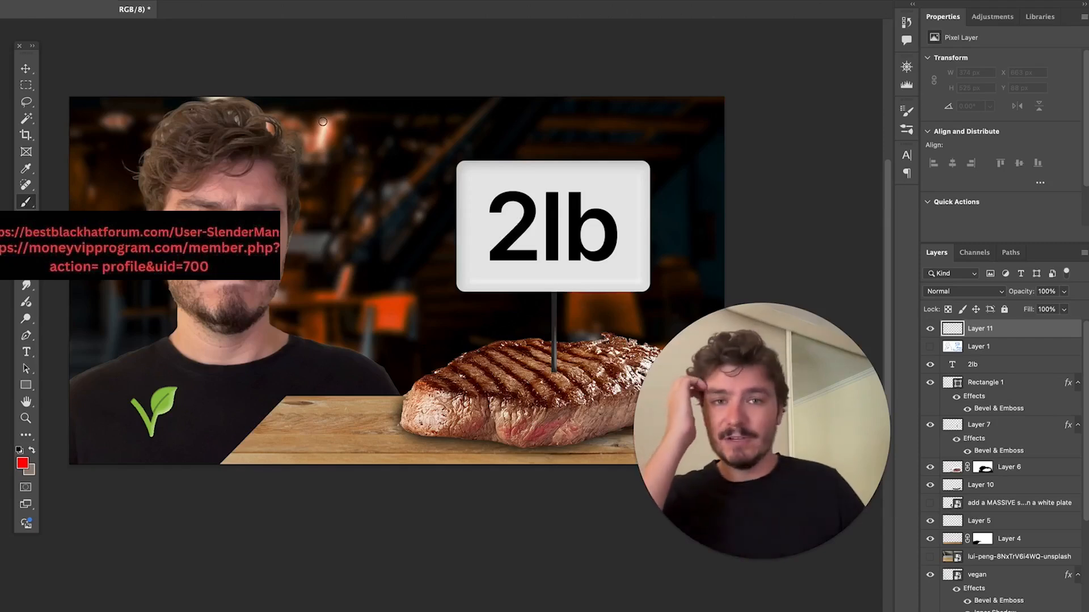
- Enlarge the man together with his shirt logo and position them so his hair meets the canvas's top edge
left_click(24, 71)
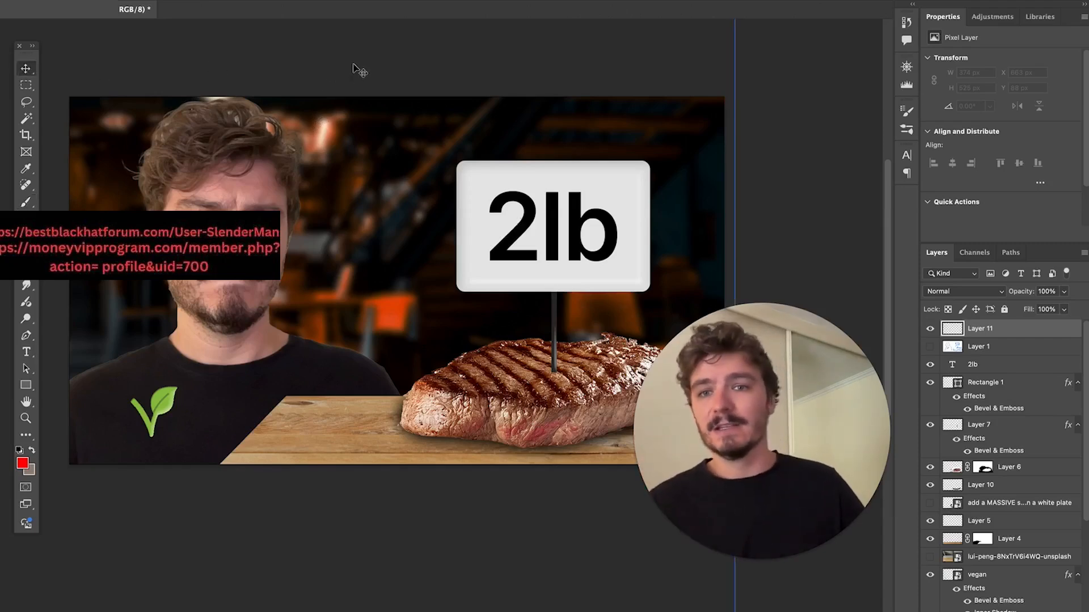
left_click(296, 104)
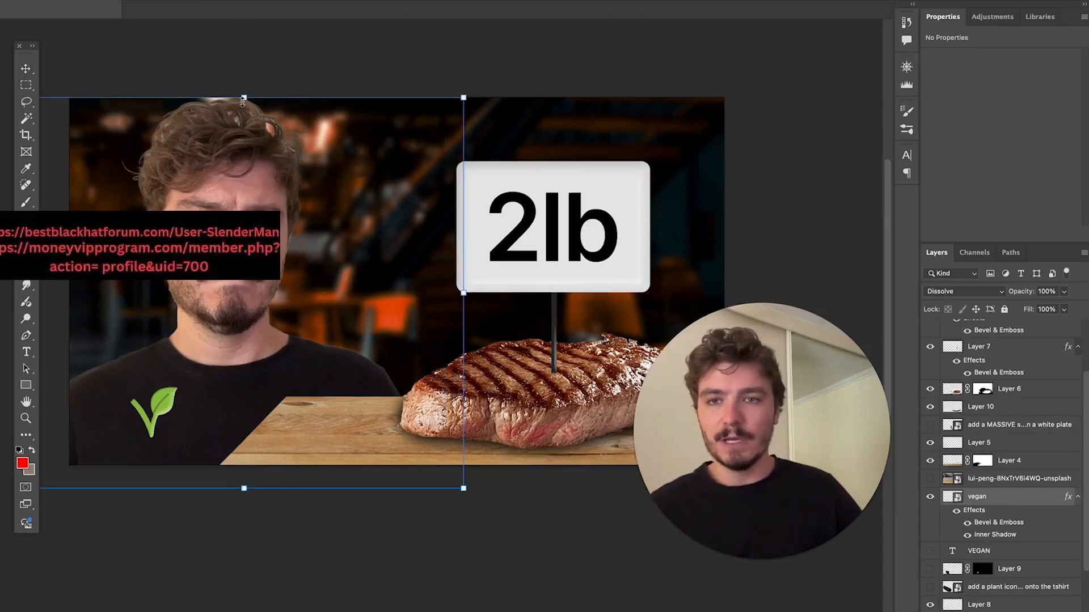
left_click_drag(243, 99, 244, 60)
left_click_drag(246, 194, 258, 184)
left_click_drag(250, 54, 250, 79)
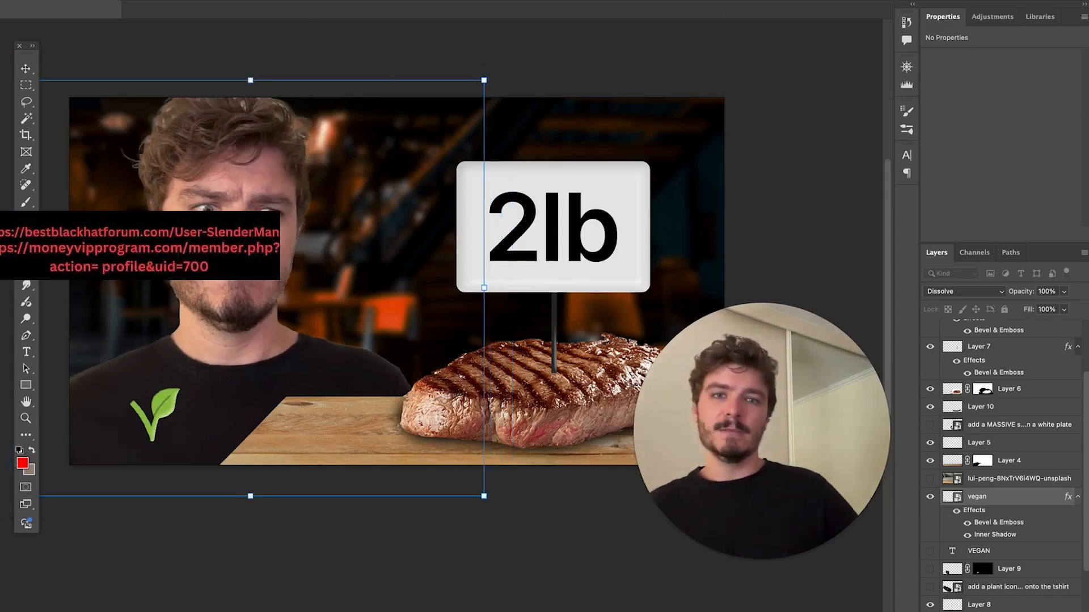
key("Return")
- Select the steak together with the 2lb sign, enlarge them as a group and shift them closer to the man
scroll(549, 270, "down", 3)
scroll(549, 270, "up", 2)
left_click(549, 269)
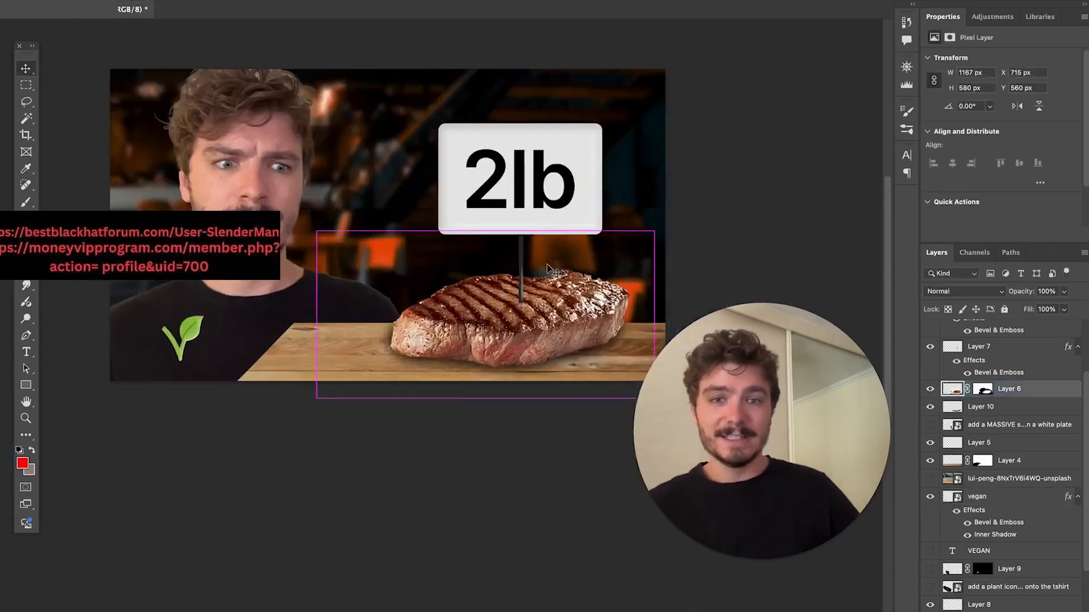
left_click(530, 216)
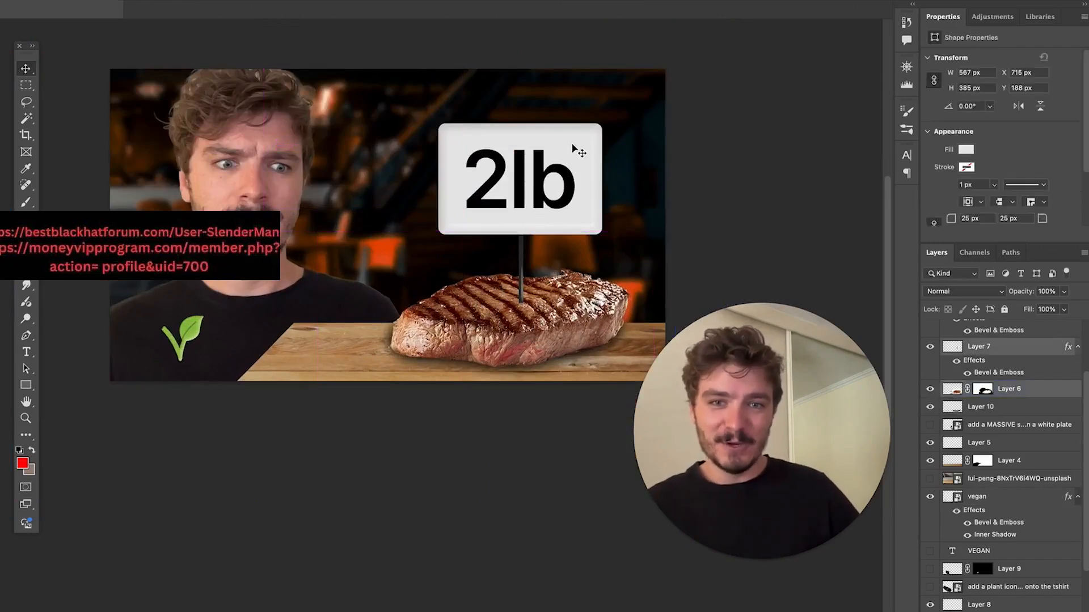
key("ctrl+t")
left_click_drag(485, 100, 488, 73)
left_click_drag(590, 184, 556, 192)
key("Return")
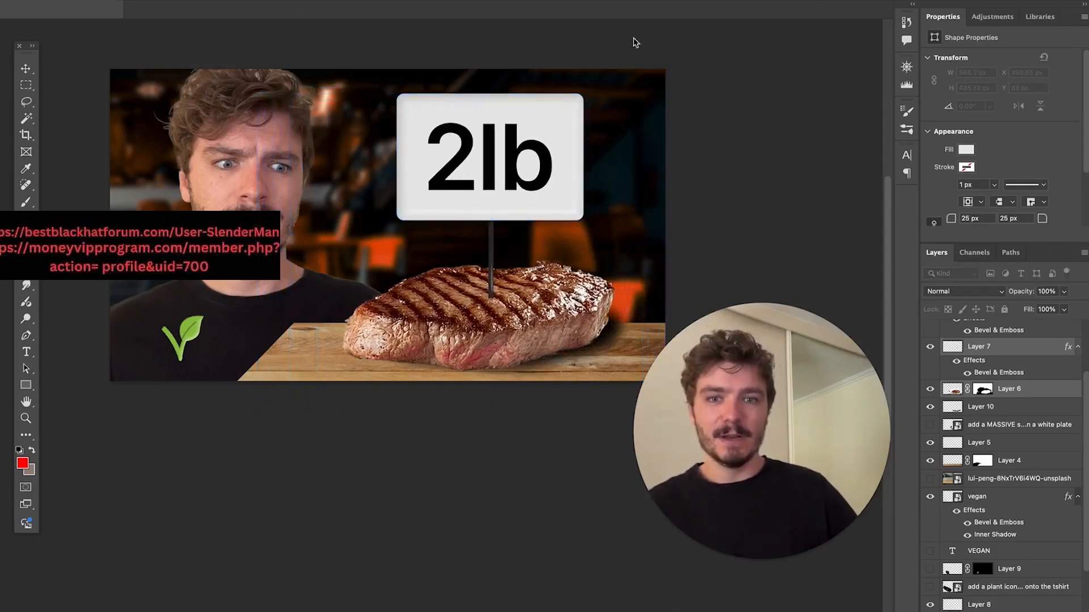
- Shrink the 2lb sign and its pole so the board is about 523 px wide, and set it down on the steak
scroll(556, 99, "up", 2)
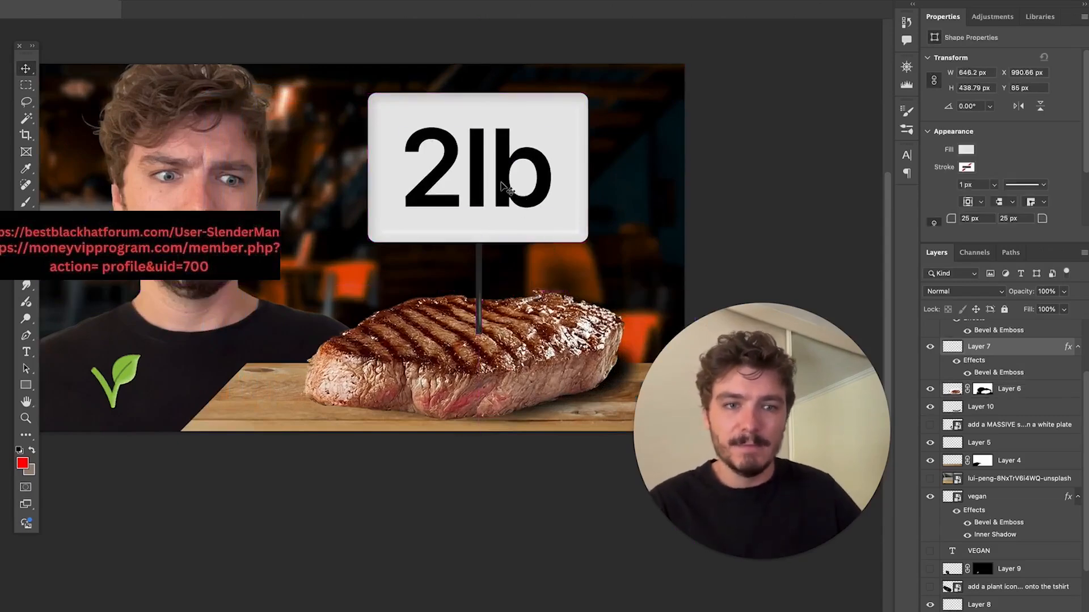
key("ctrl+t")
left_click_drag(482, 89, 479, 116)
left_click_drag(512, 165, 513, 170)
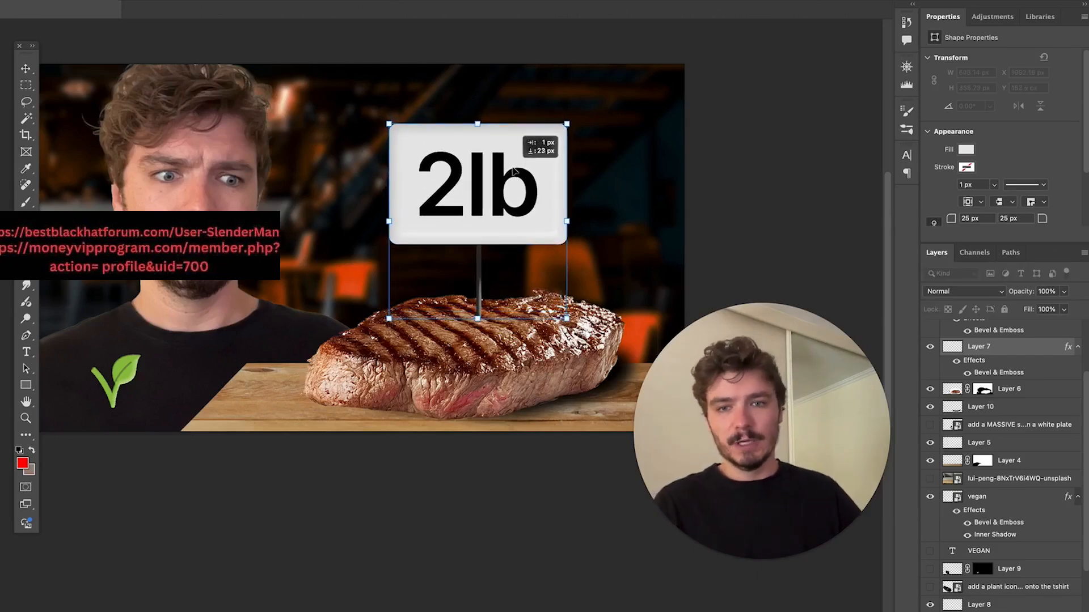
left_click(650, 6)
scroll(627, 185, "down", 2)
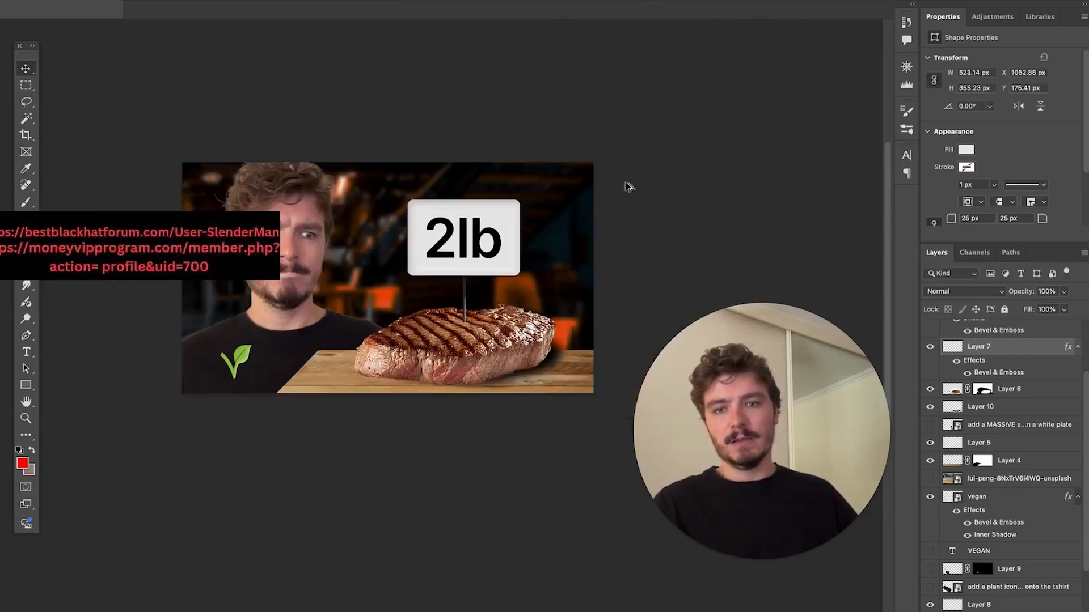
scroll(794, 158, "up", 1)
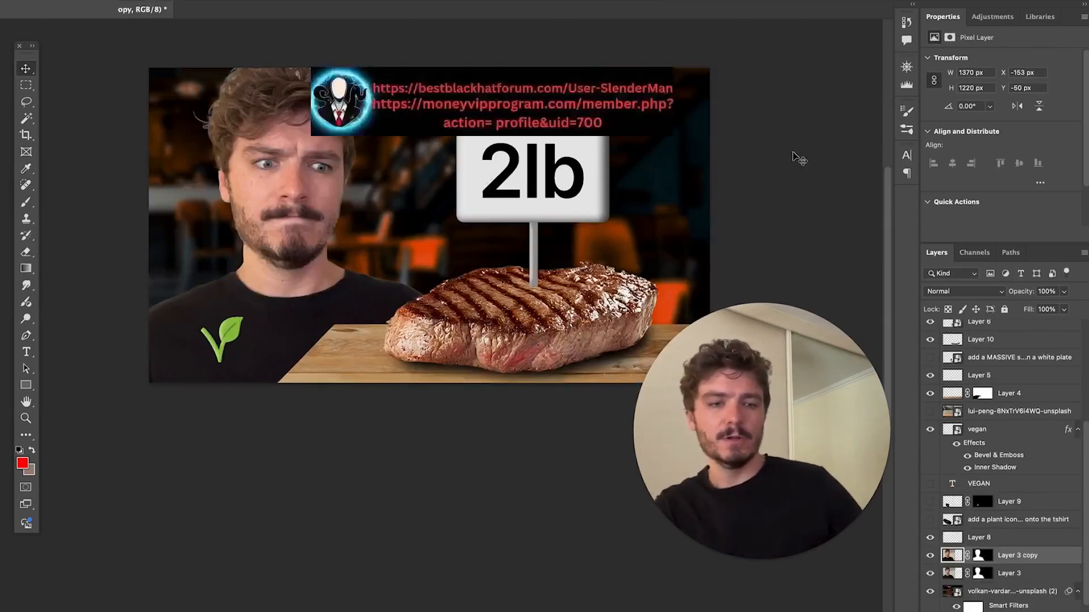
- Duplicate the man's masked layer and convert the copy to a smart object
key("ctrl+j")
right_click(1029, 558)
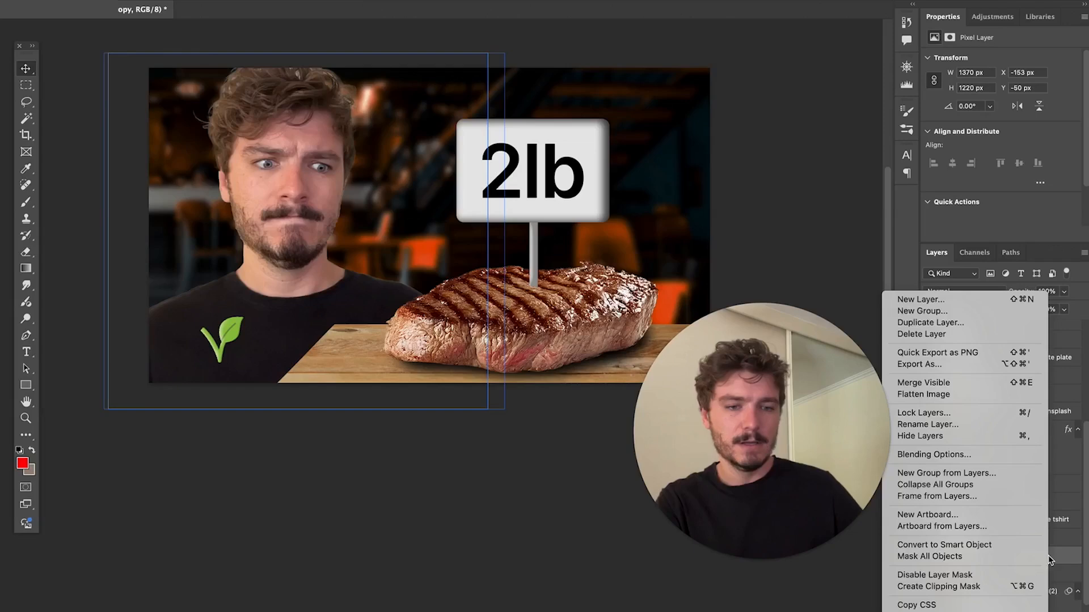
left_click(1015, 546)
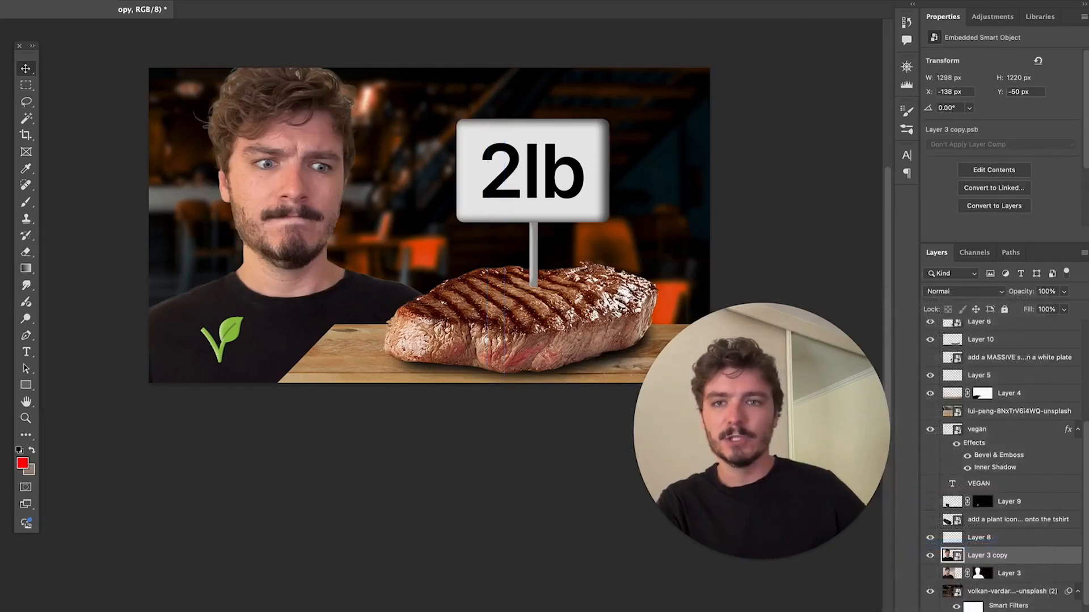
- Apply the Camera Raw Filter to the man's smart object copy with Texture +23, Sharpening about 109 and Noise Reduction 39
left_click(309, 2)
left_click(347, 51)
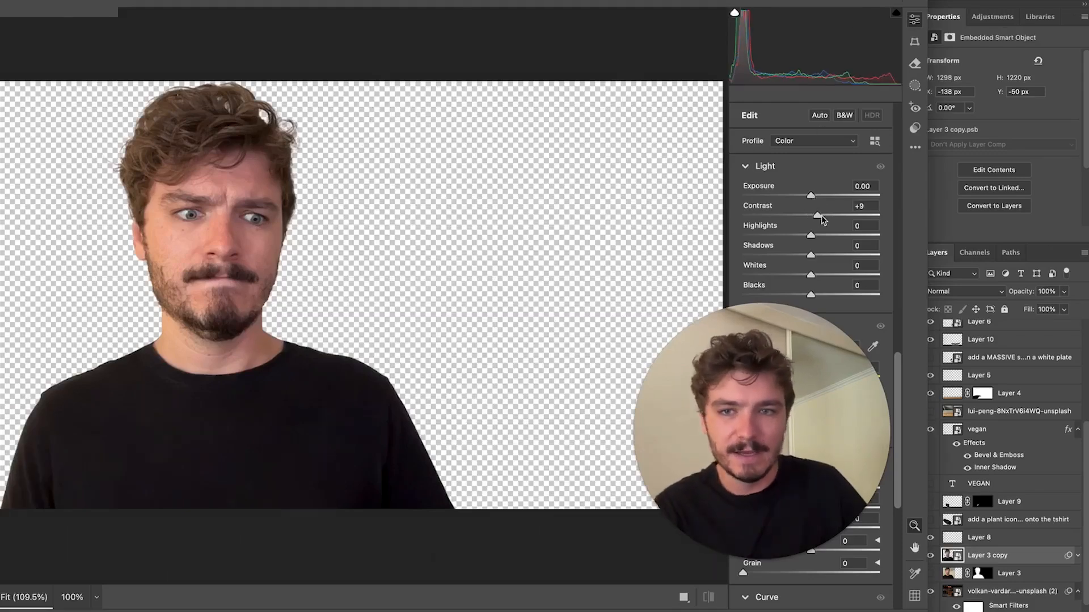
scroll(761, 243, "down", 10)
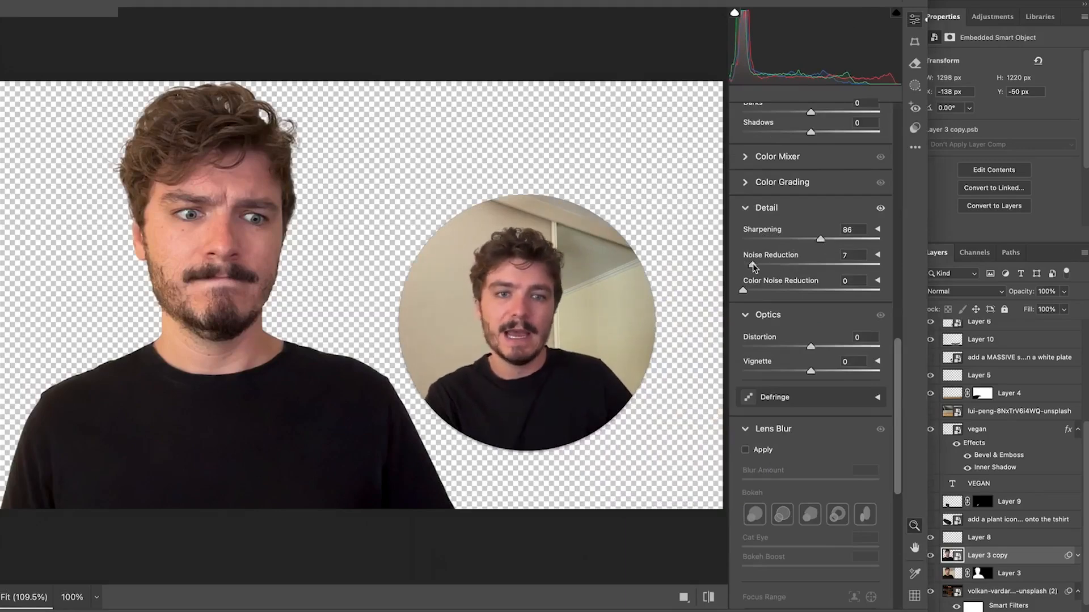
left_click_drag(772, 266, 879, 265)
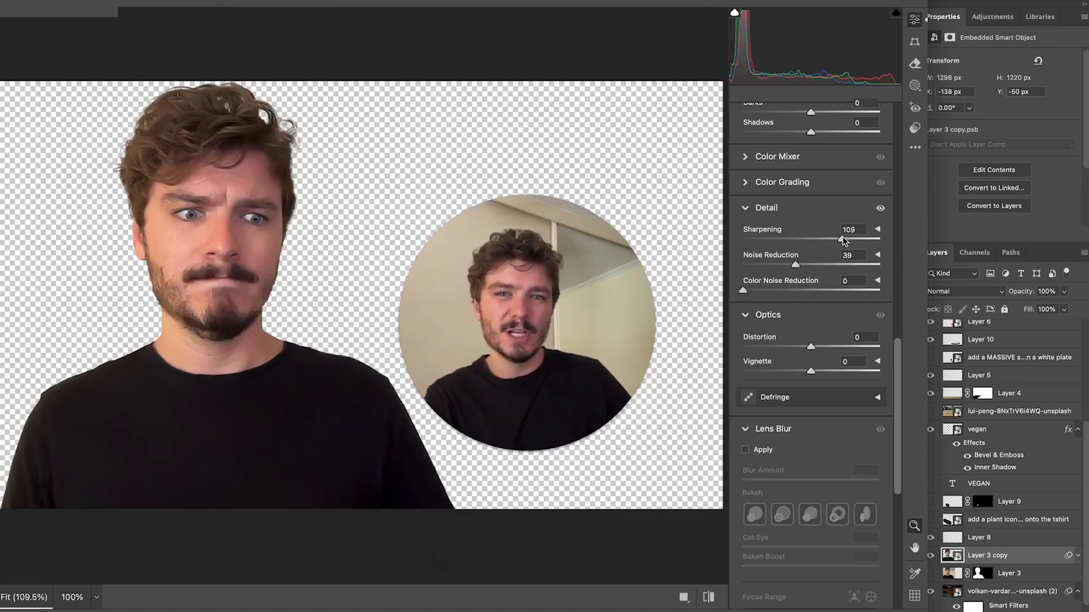
scroll(897, 351, "up", 15)
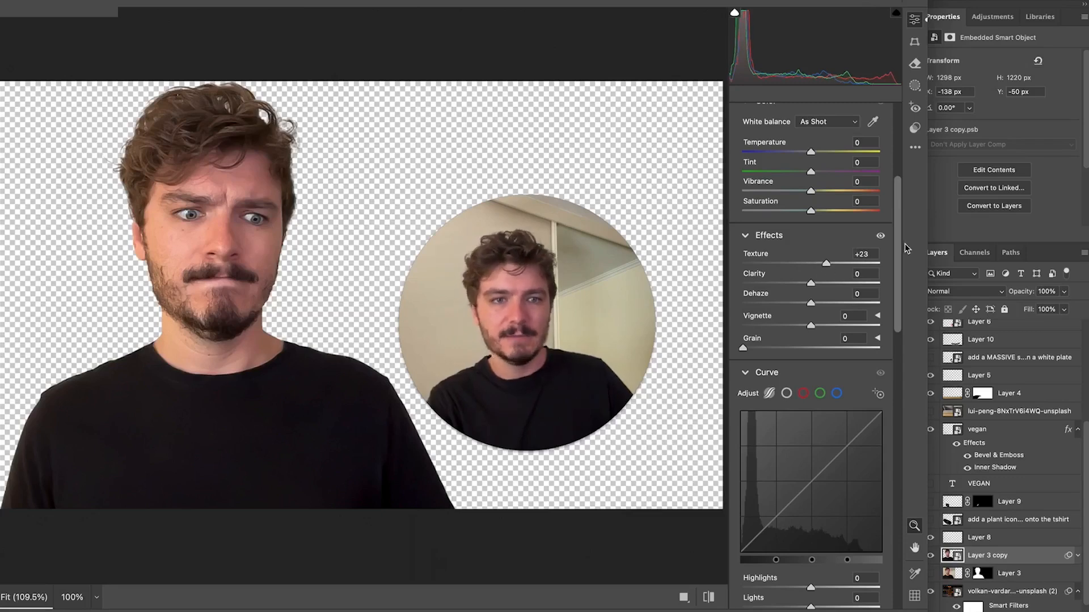
key("Return")
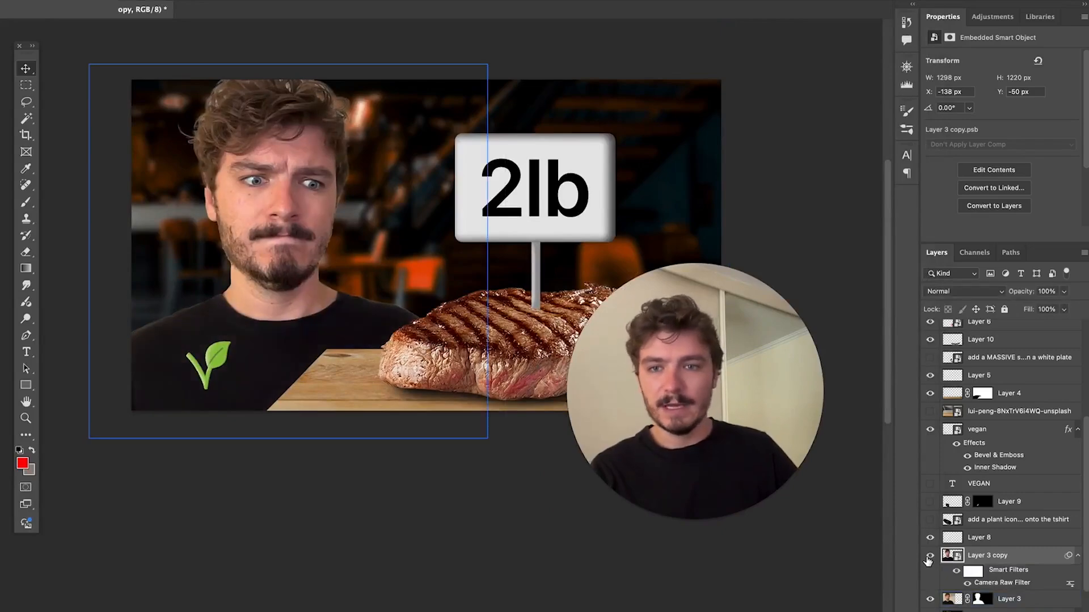
- Compare the filtered man with his original masked layer and leave the original hidden
left_click(978, 602)
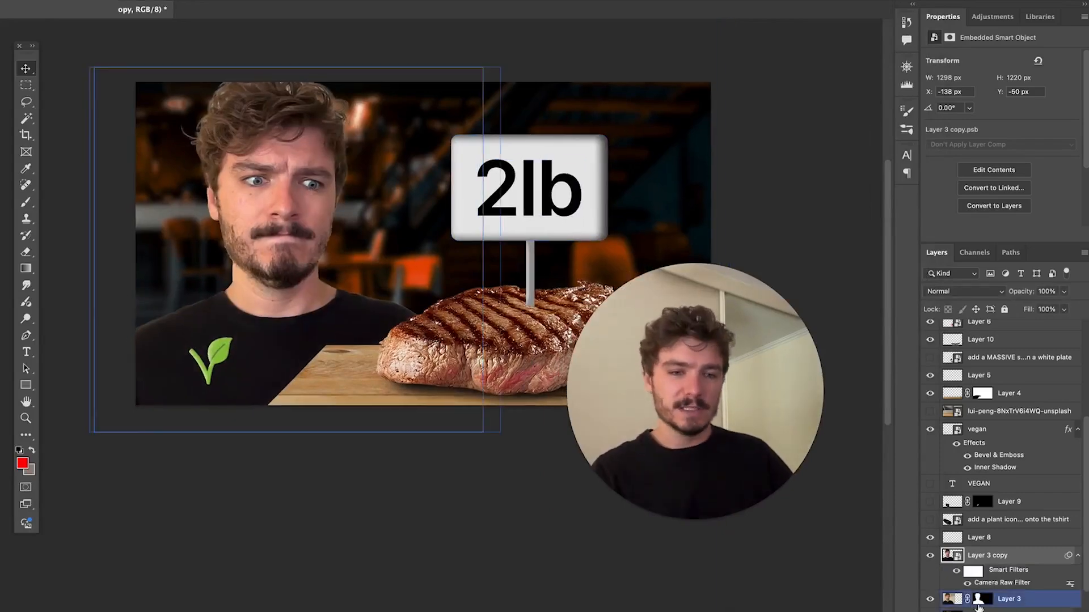
left_click(932, 599)
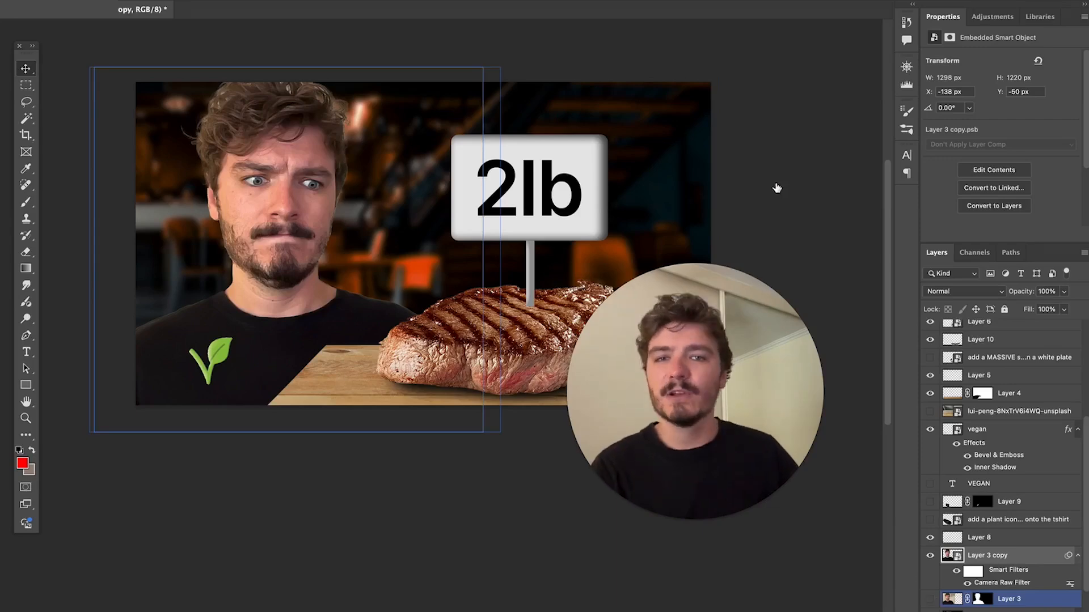
left_click(726, 179)
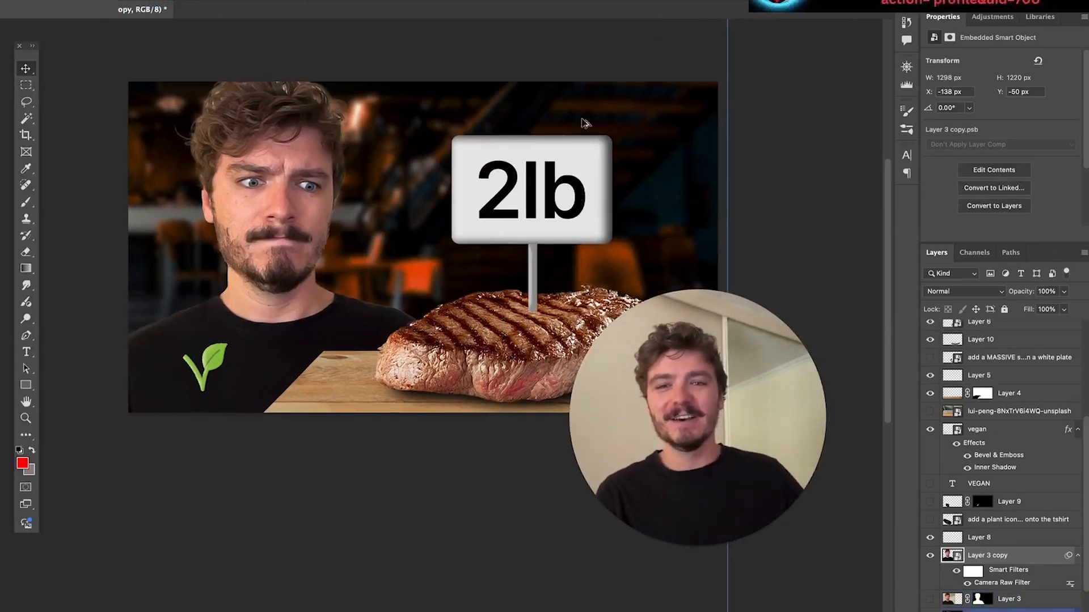
- Compare the whole thumbnail with the initial hand-drawn sketch by showing and hiding the sketch layer
scroll(624, 120, "down", 3)
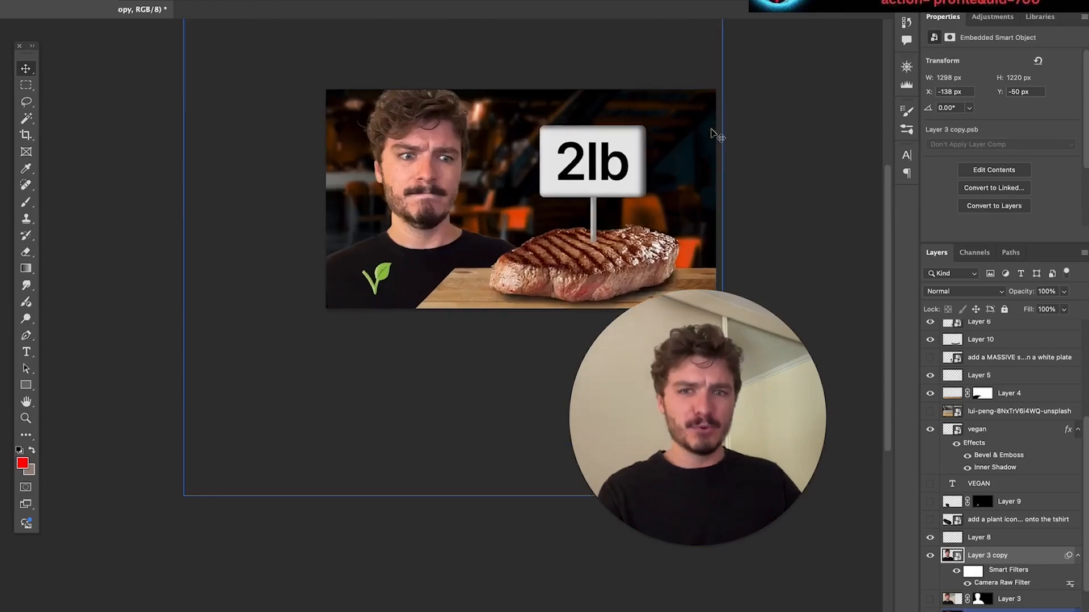
scroll(713, 135, "right", 3)
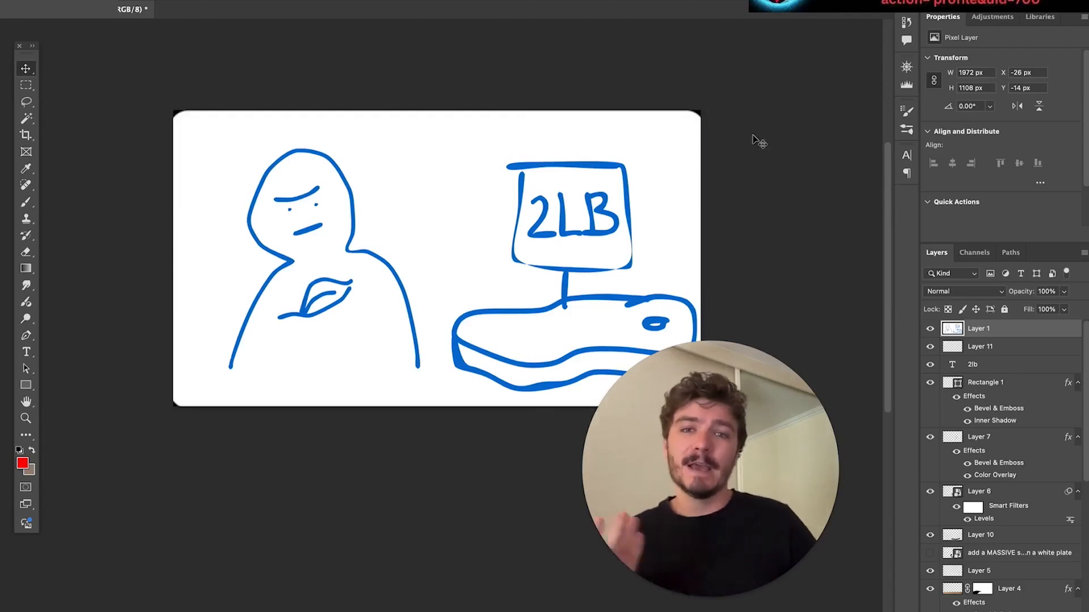
left_click(930, 328)
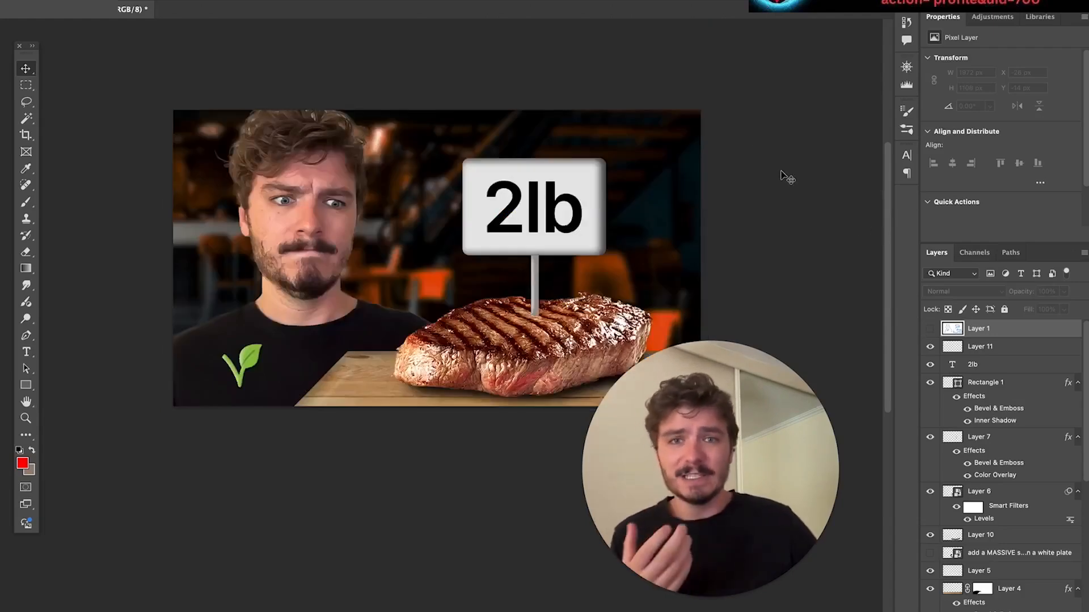
scroll(787, 177, "up", 1)
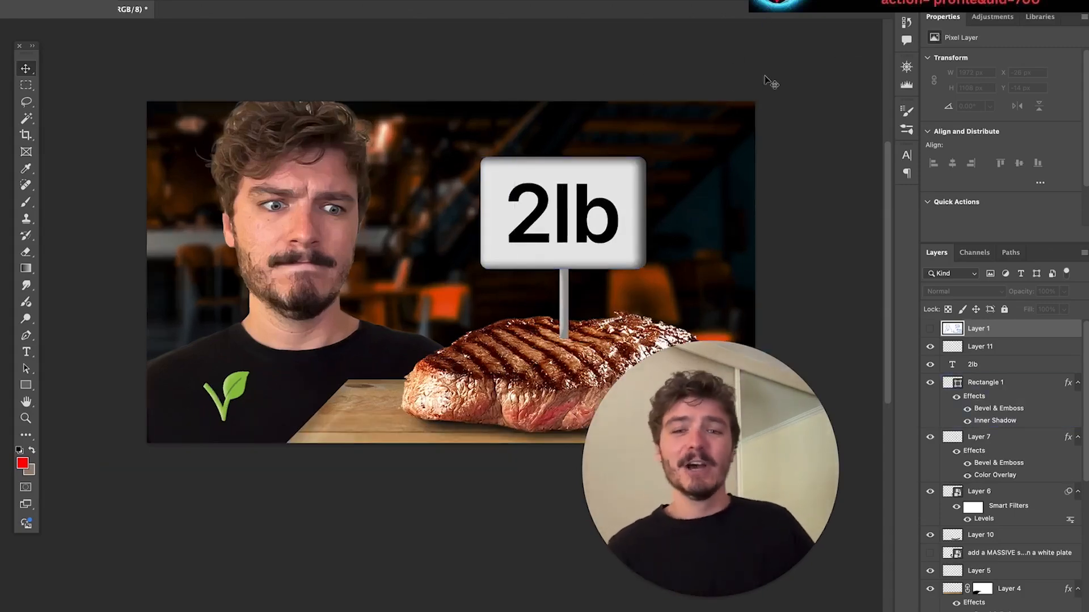
scroll(763, 102, "down", 2)
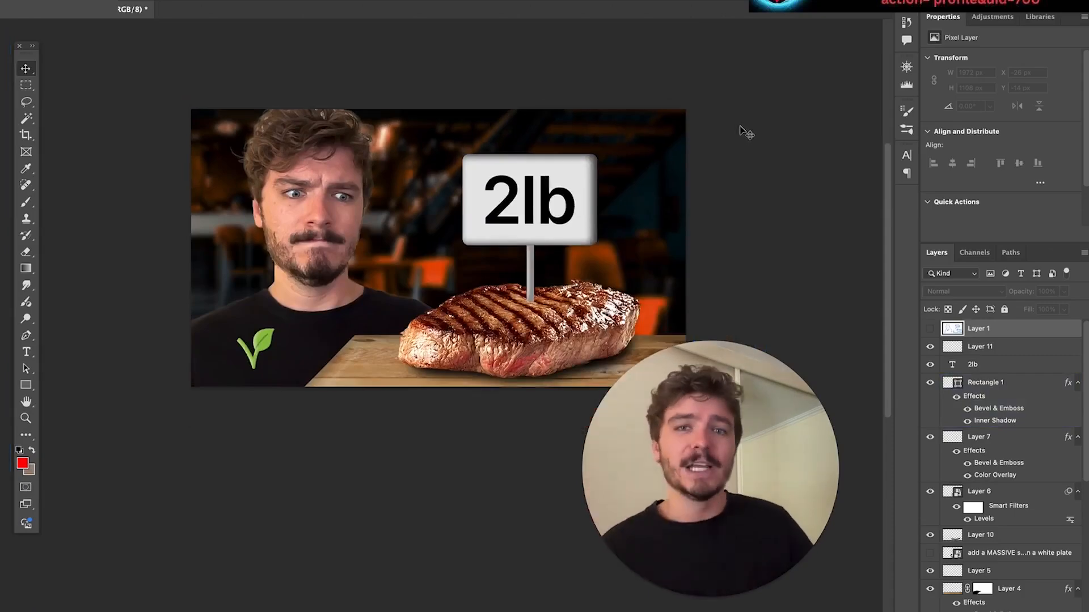
left_click(930, 330)
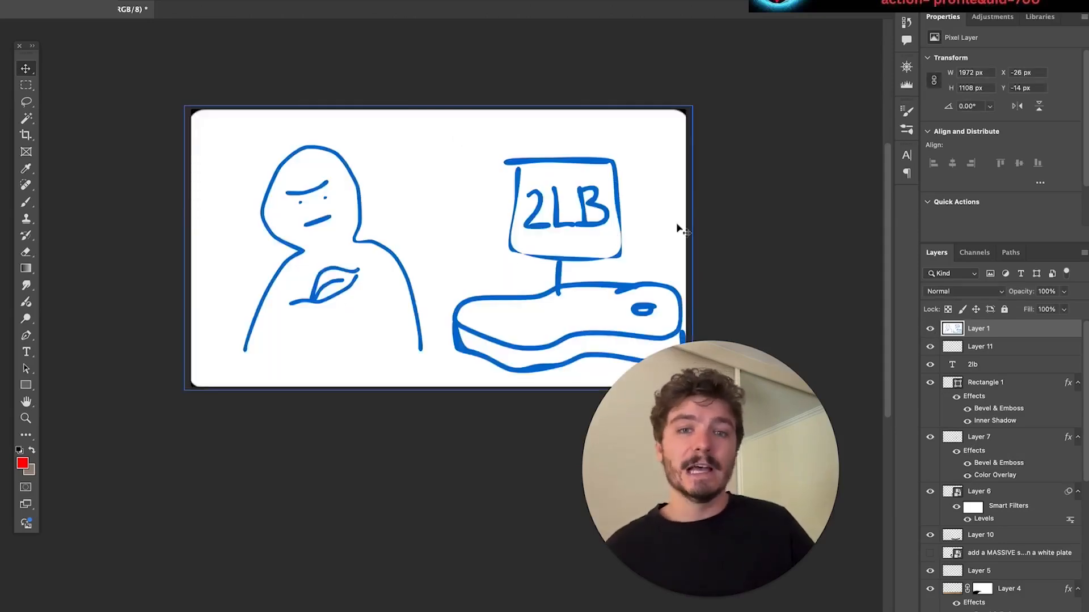
left_click(930, 328)
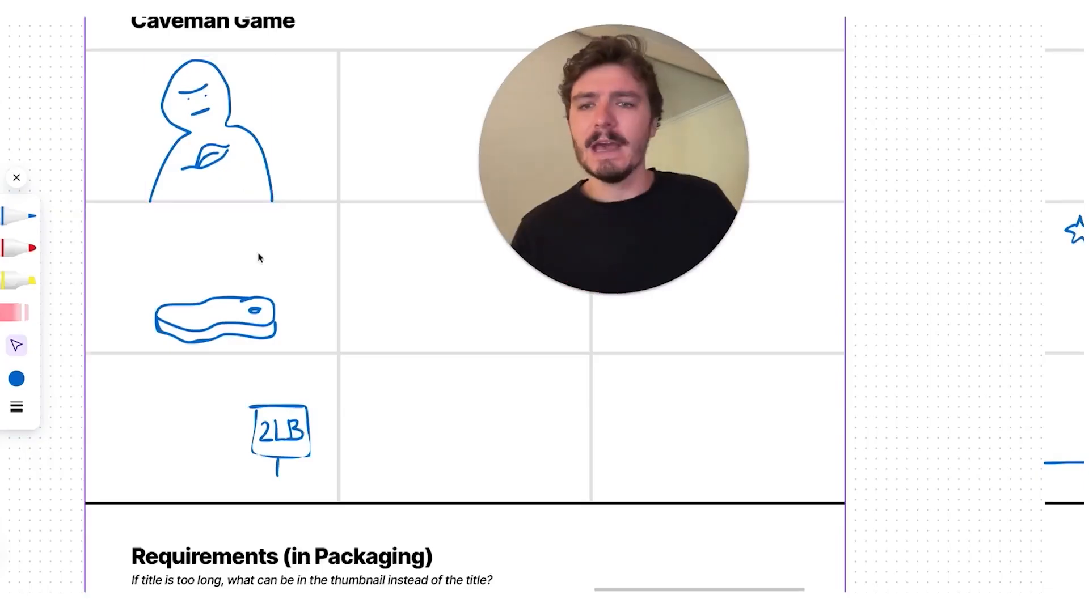
- Switch to the planning whiteboard and arrange the steak and 2LB sign drawings beside the man in the first Arrangement frame
left_click(189, 339)
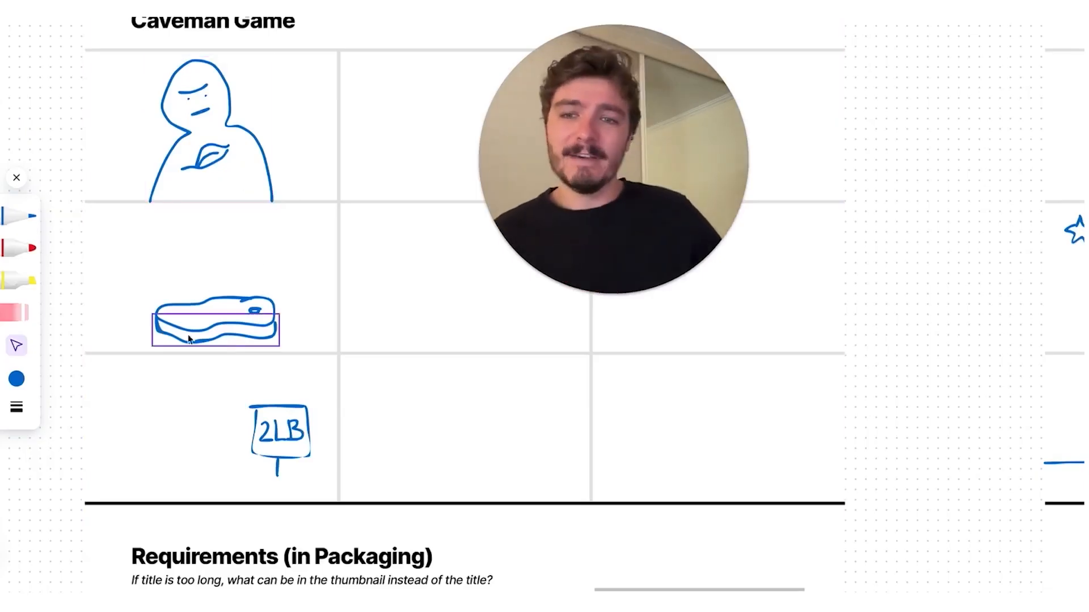
scroll(188, 340, "down", 5)
left_click(279, 182)
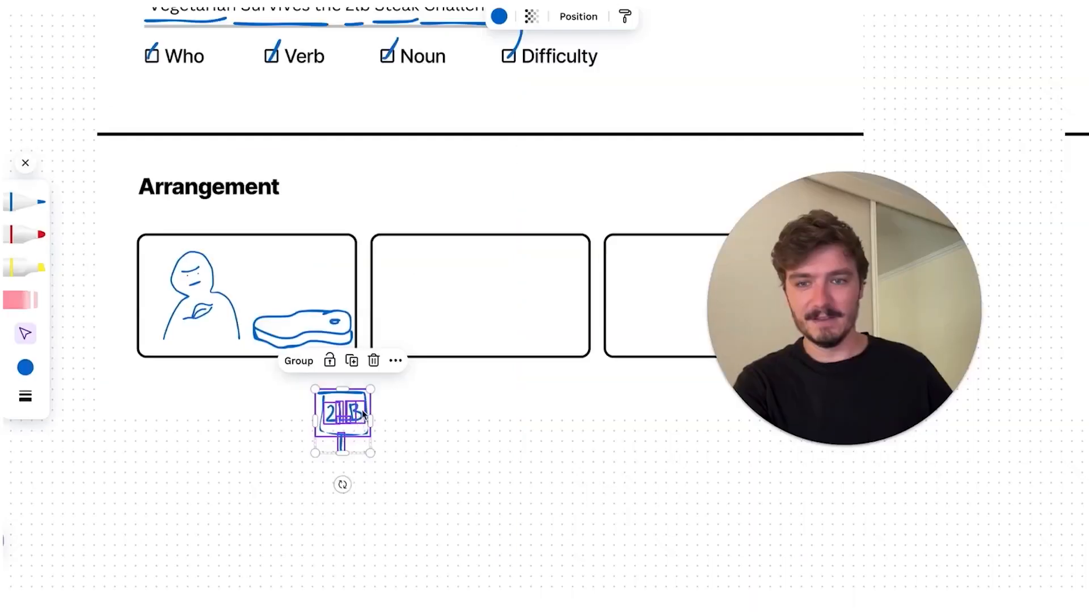
left_click_drag(362, 410, 320, 274)
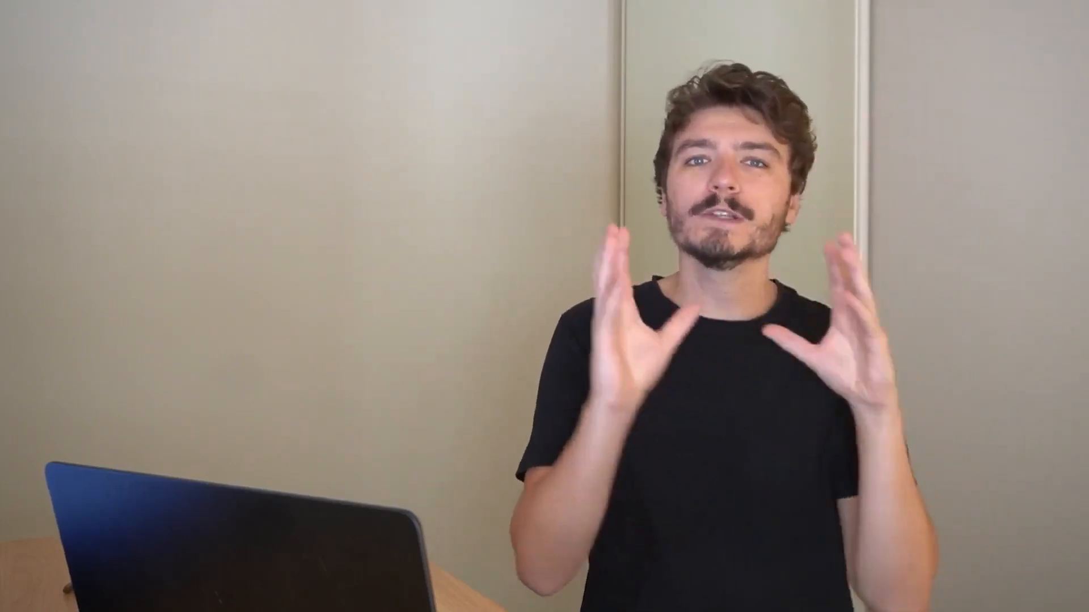